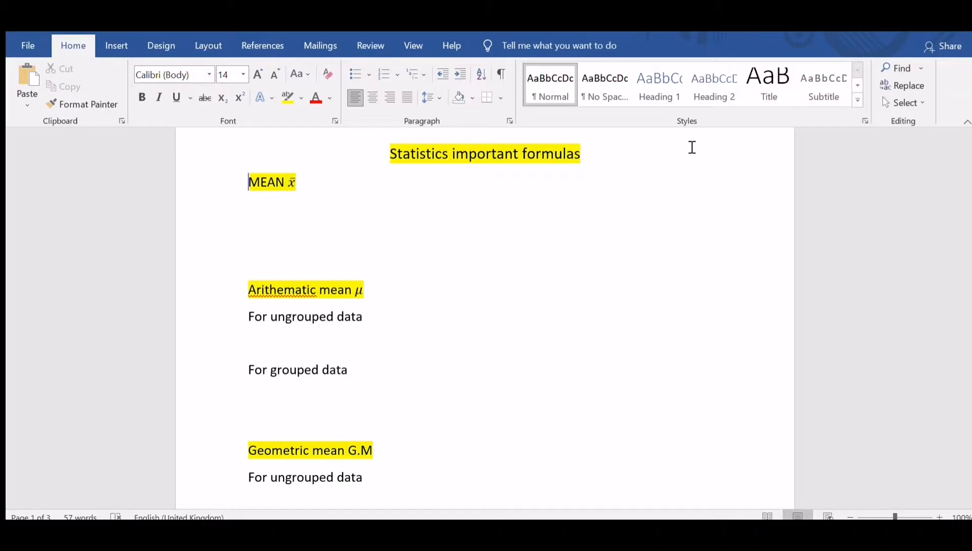
mouse_move(940, 120)
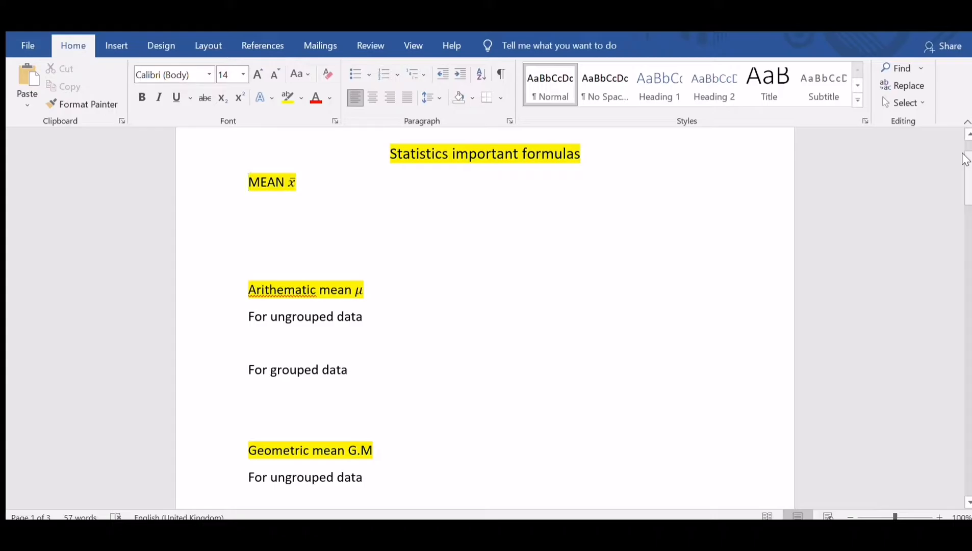
drag(966, 158, 967, 215)
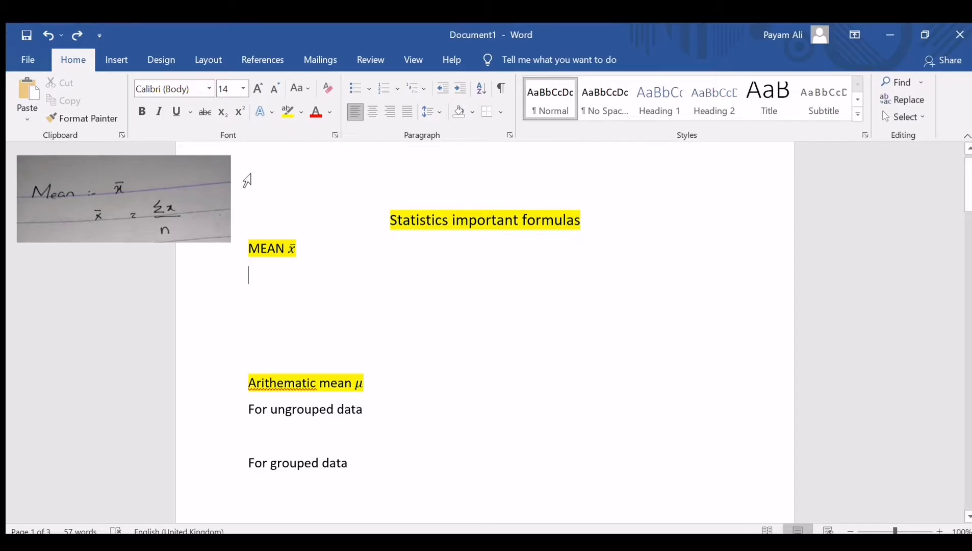
- Insert an equation containing x̄ under the MEAN heading, followed by an equals sign
click(113, 59)
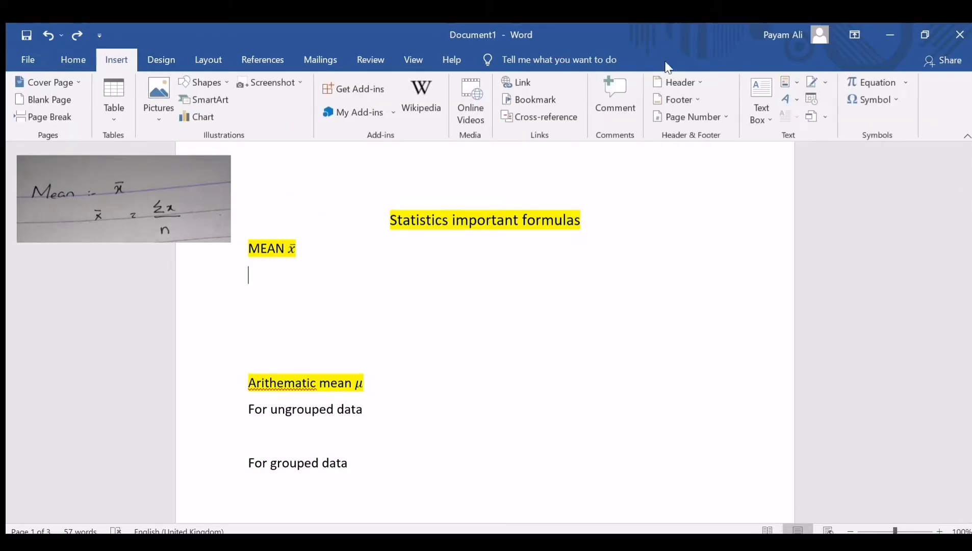
click(858, 82)
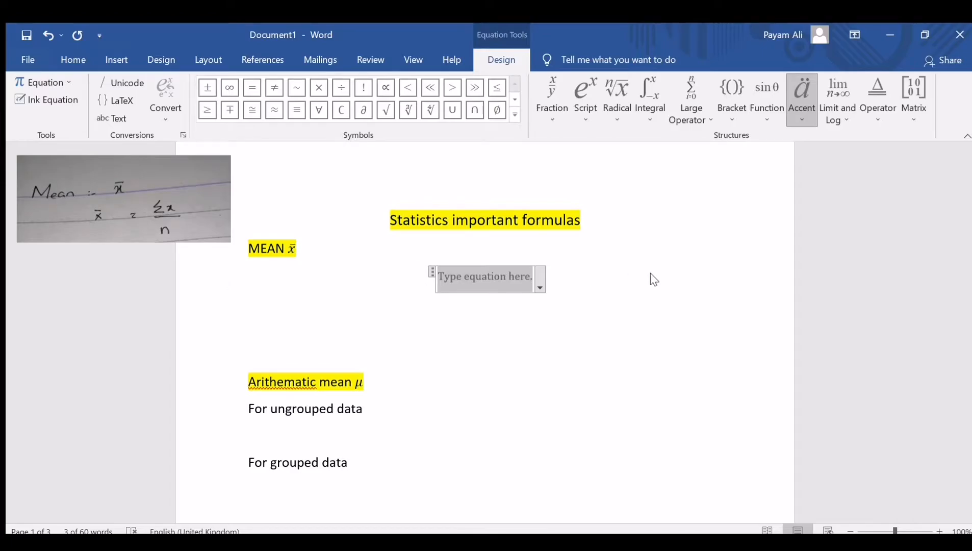
click(837, 283)
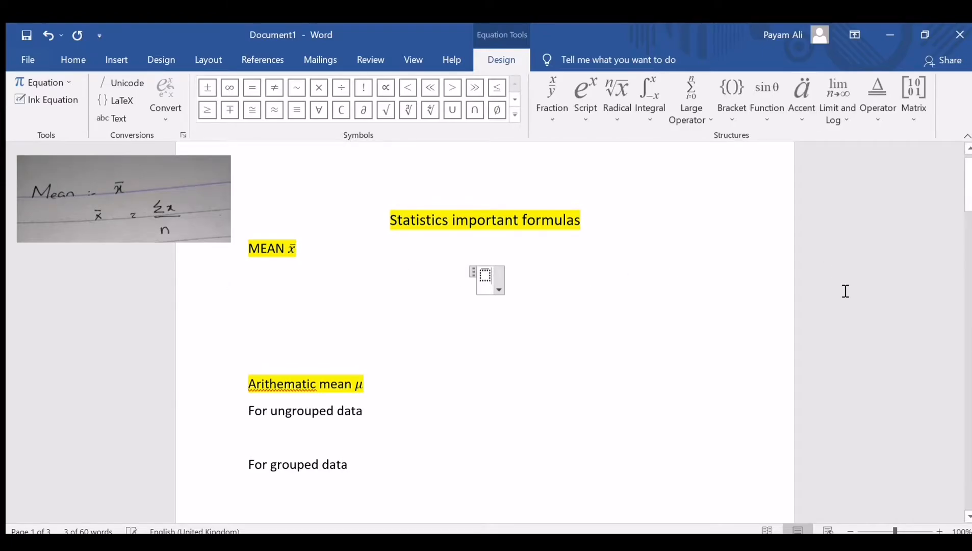
click(486, 276)
text(x̄)
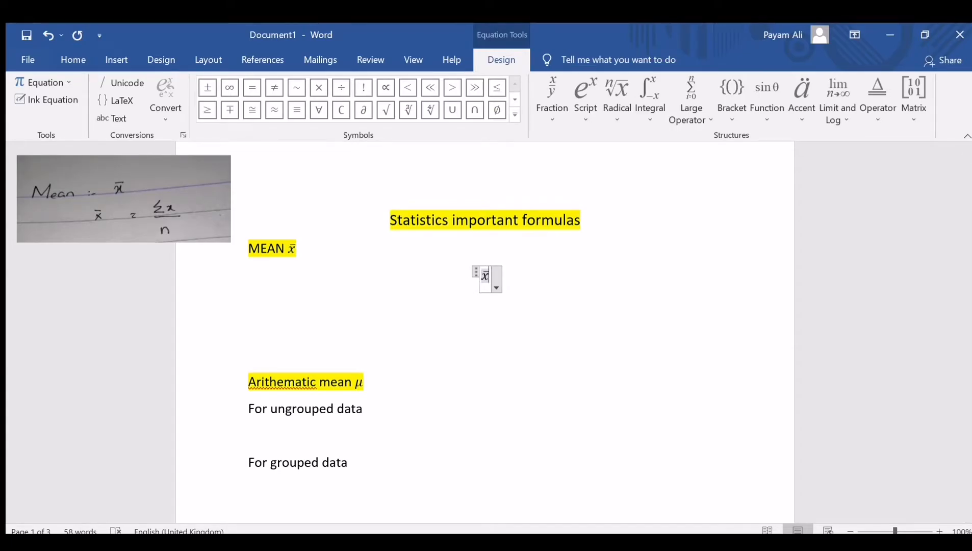
click(531, 284)
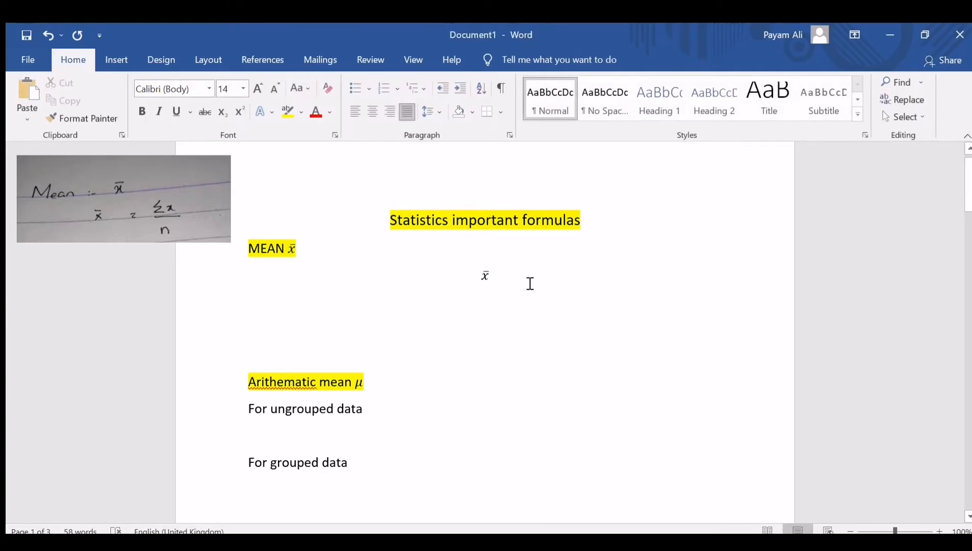
text(=)
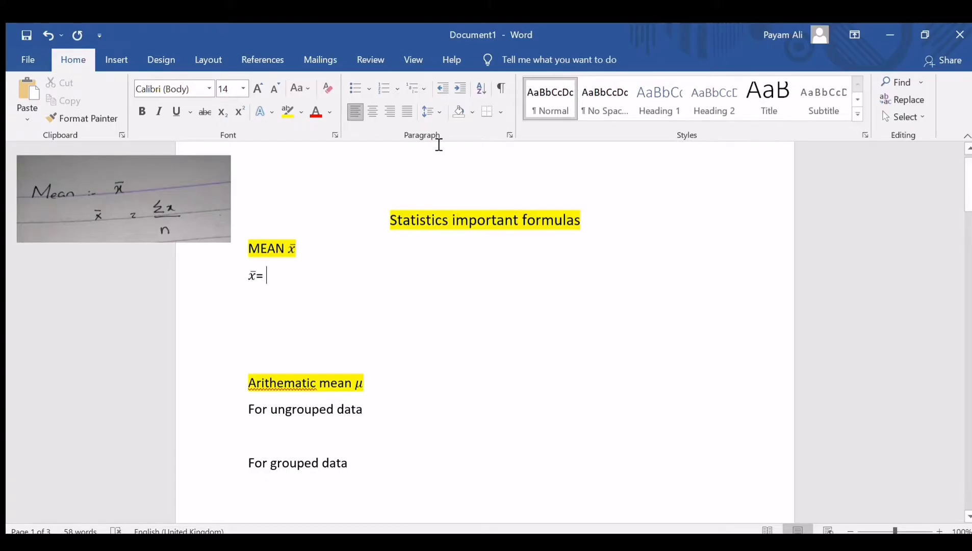
- Complete the MEAN formula with a stacked fraction equation that has Σx as numerator and n as denominator
click(122, 63)
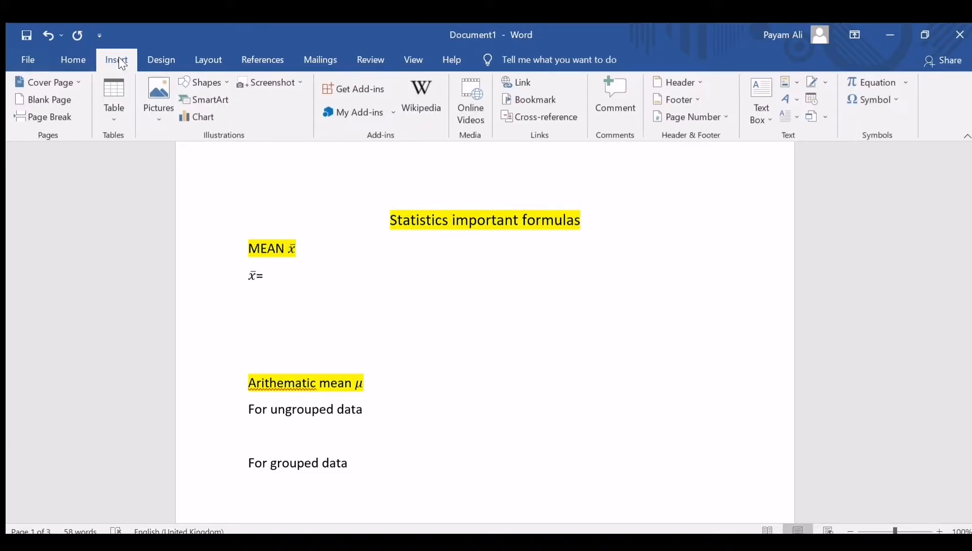
click(892, 80)
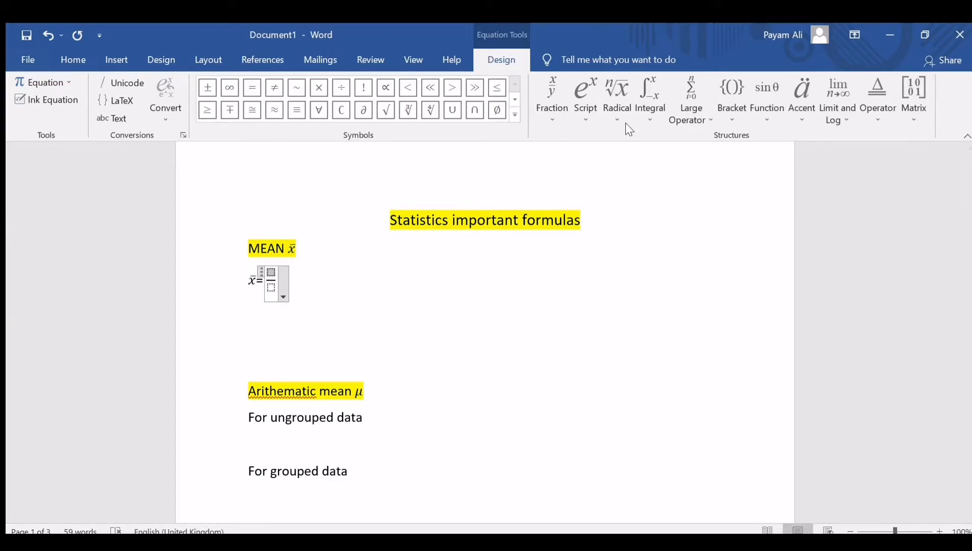
click(694, 95)
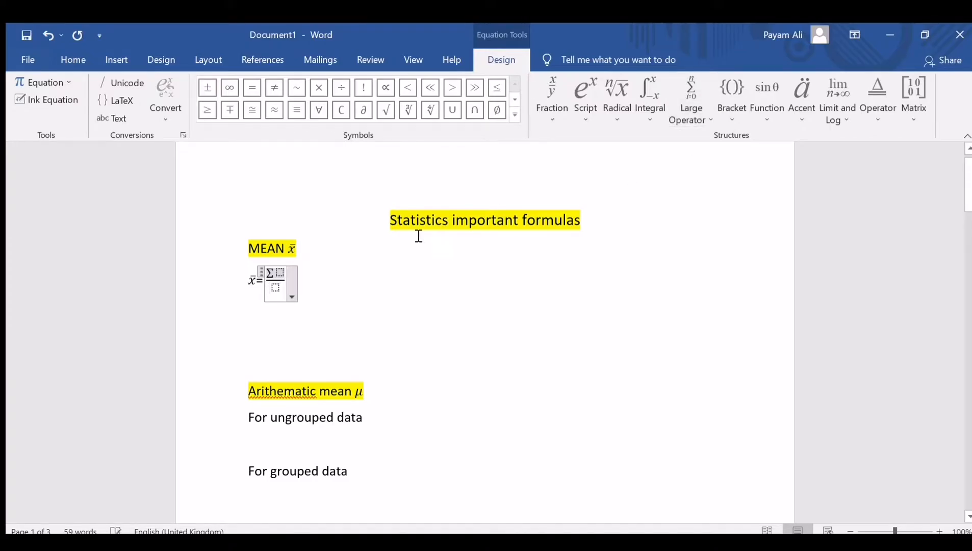
click(280, 273)
text(x)
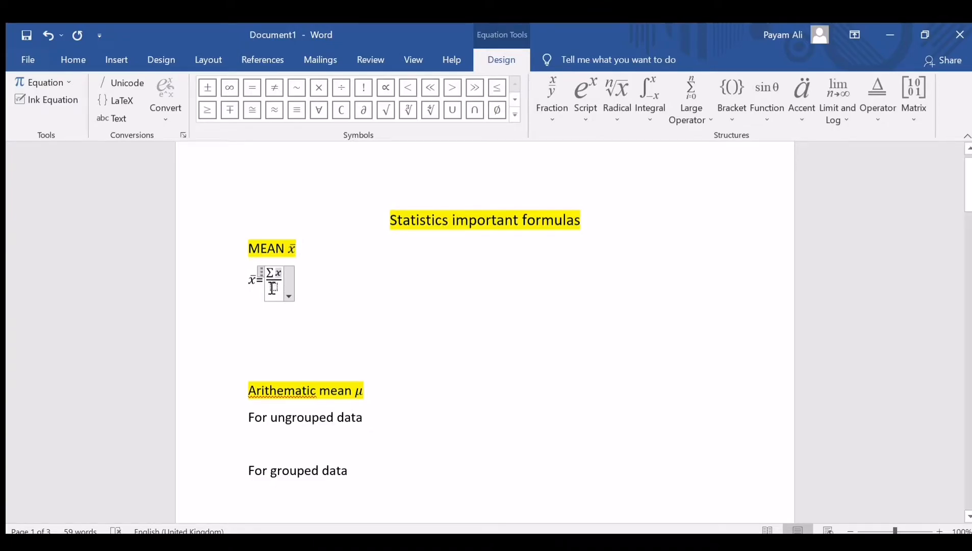
click(272, 288)
text(n)
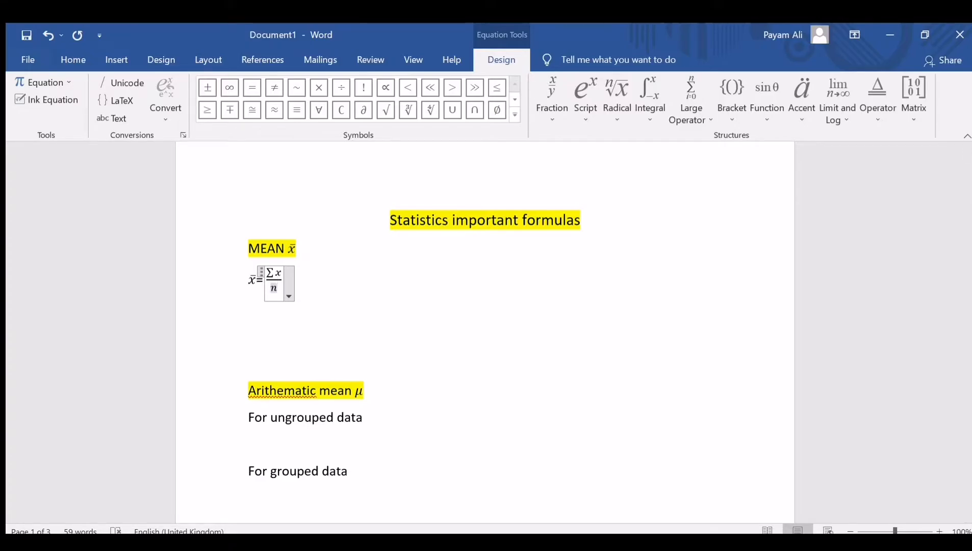
click(317, 327)
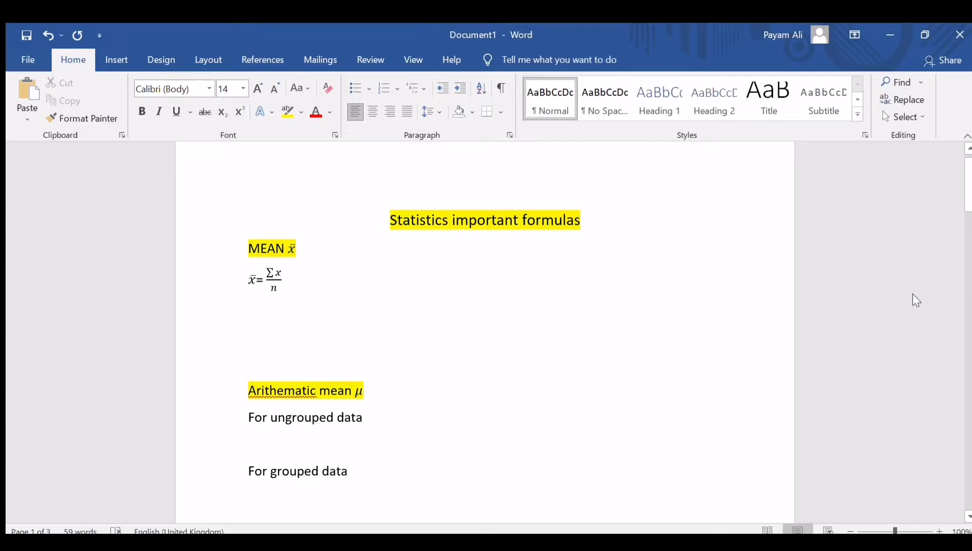
- Insert an x̄ equation under "For ungrouped data" in the arithmetic mean section, followed by an equals sign
scroll(932, 310, down, 3)
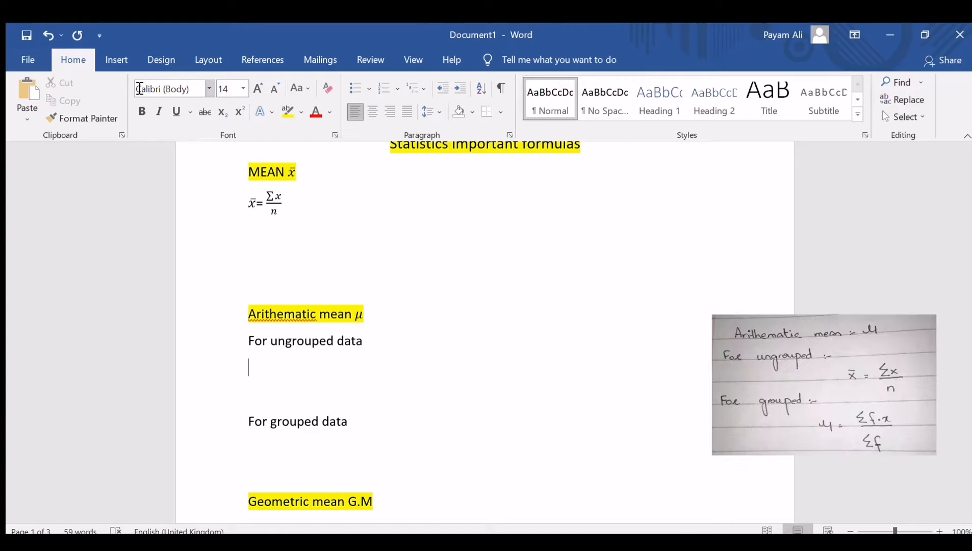
click(117, 64)
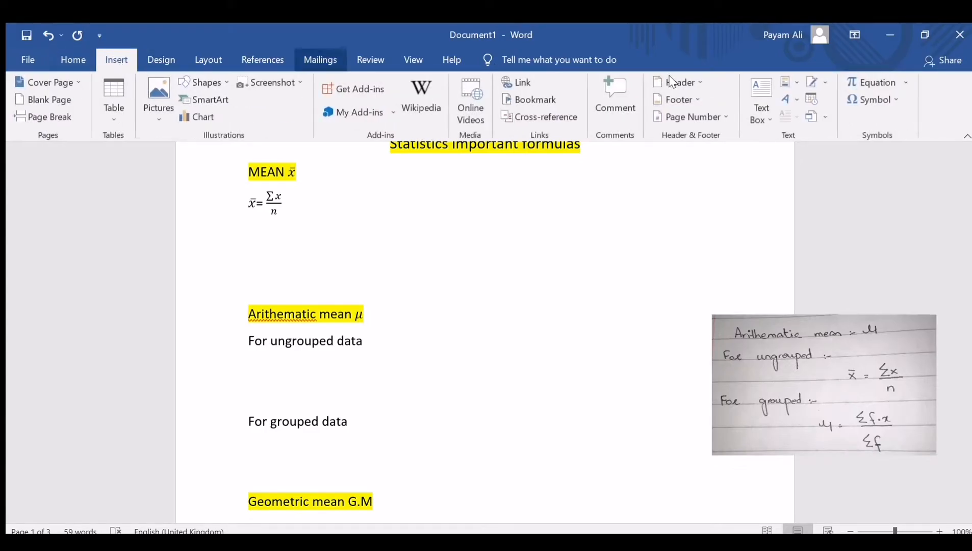
click(872, 82)
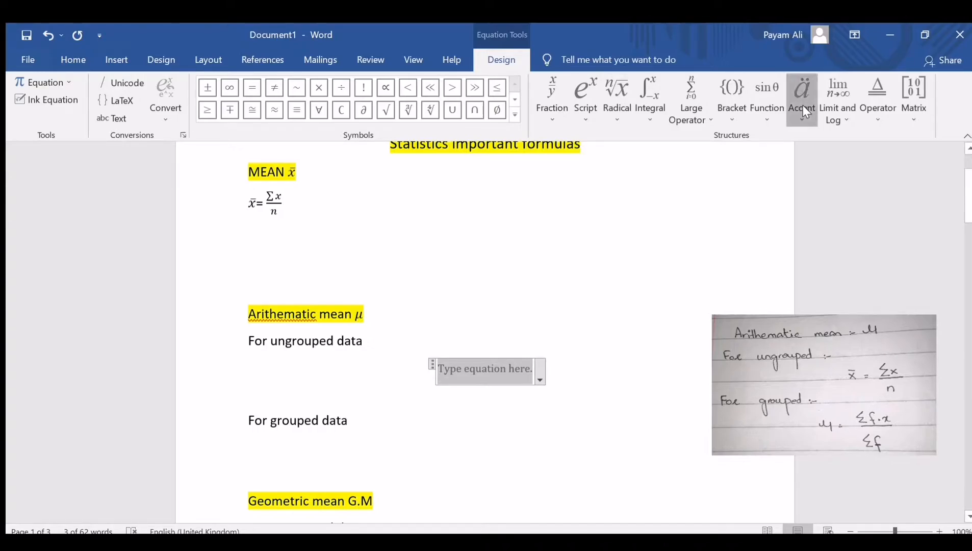
click(855, 274)
text(x)
text(x)
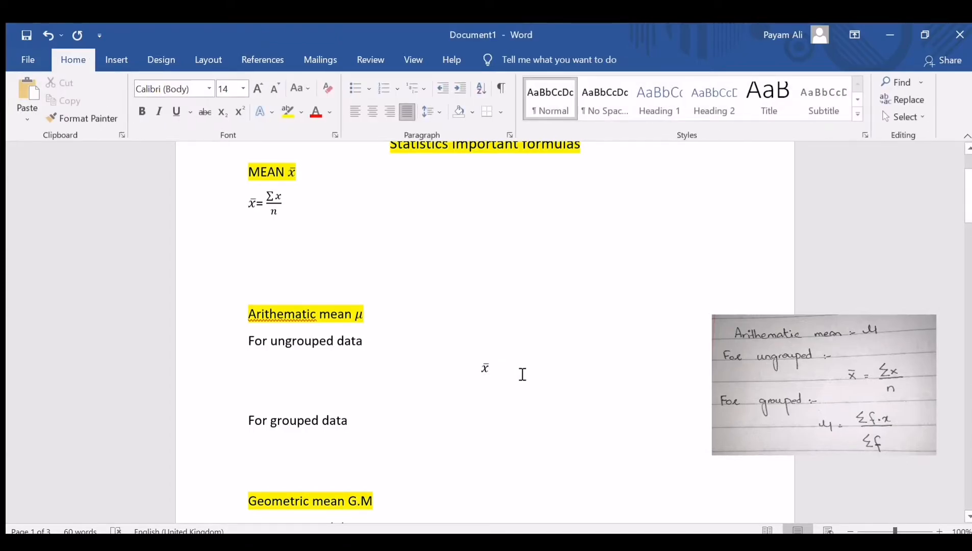
text(=)
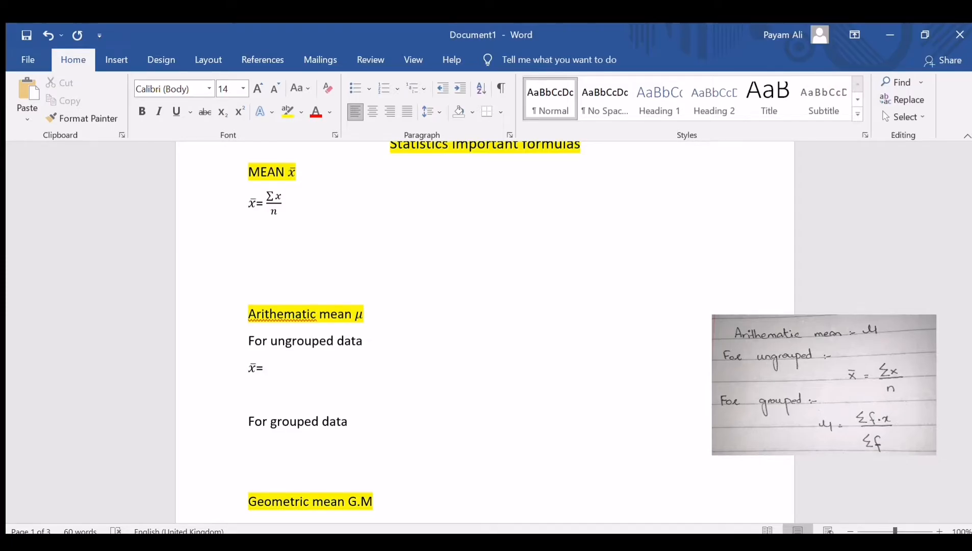
- Complete the ungrouped arithmetic mean formula with a stacked fraction equation of Σx over n
click(112, 57)
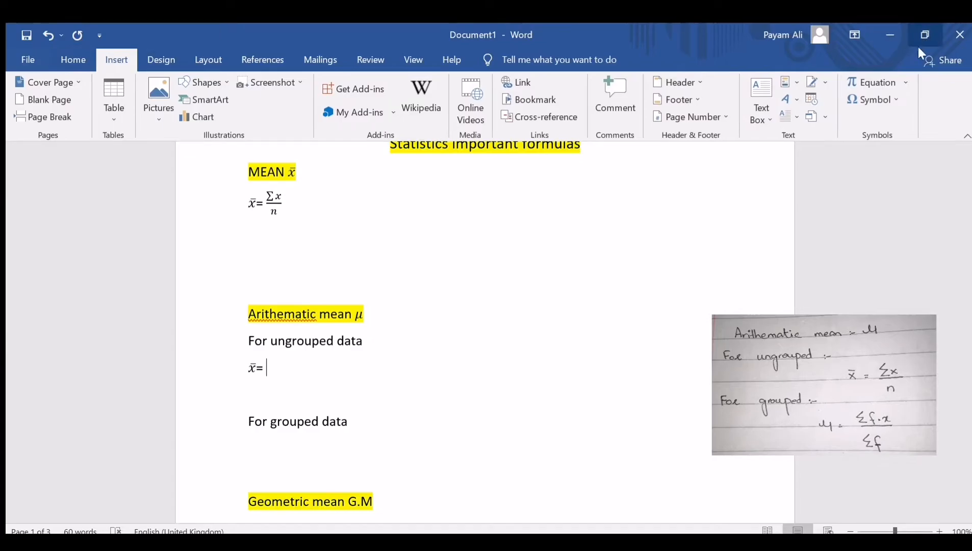
click(887, 83)
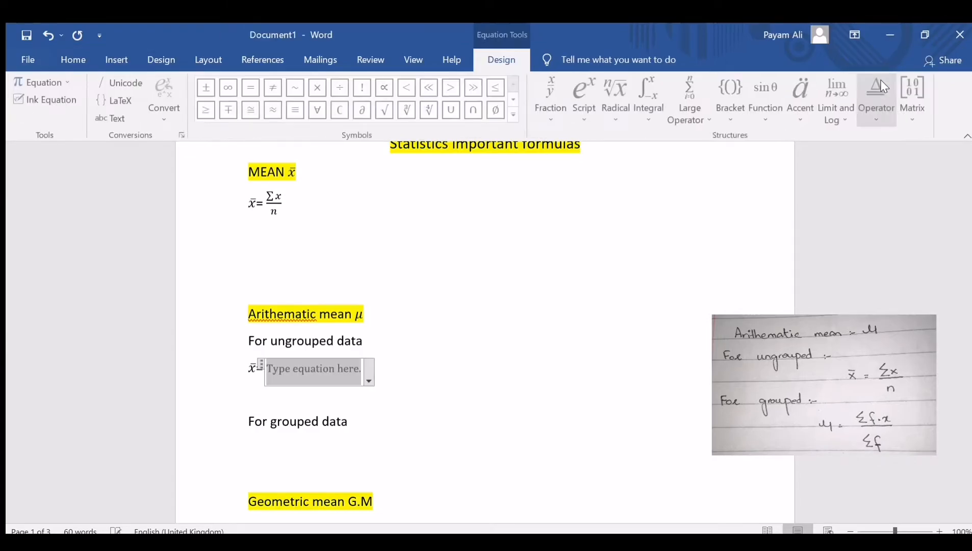
click(558, 97)
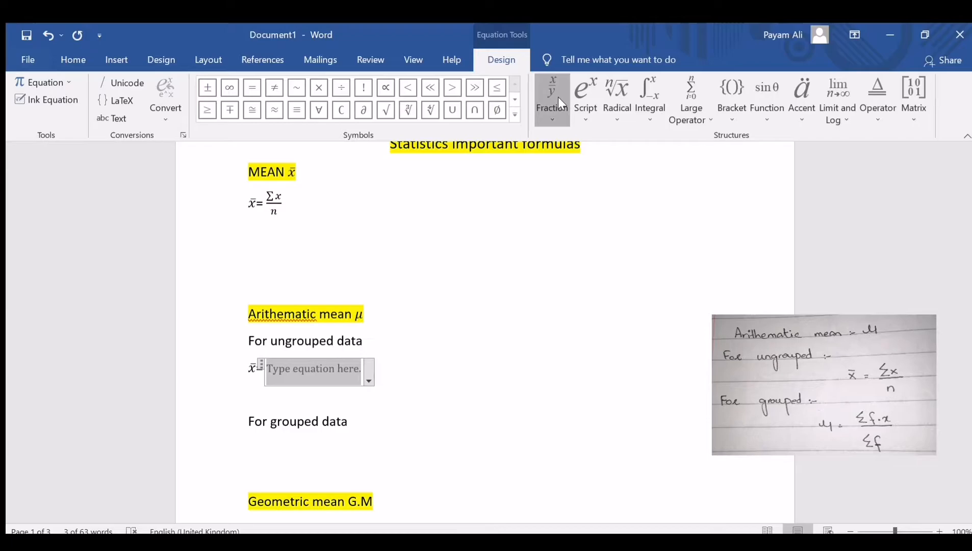
click(567, 179)
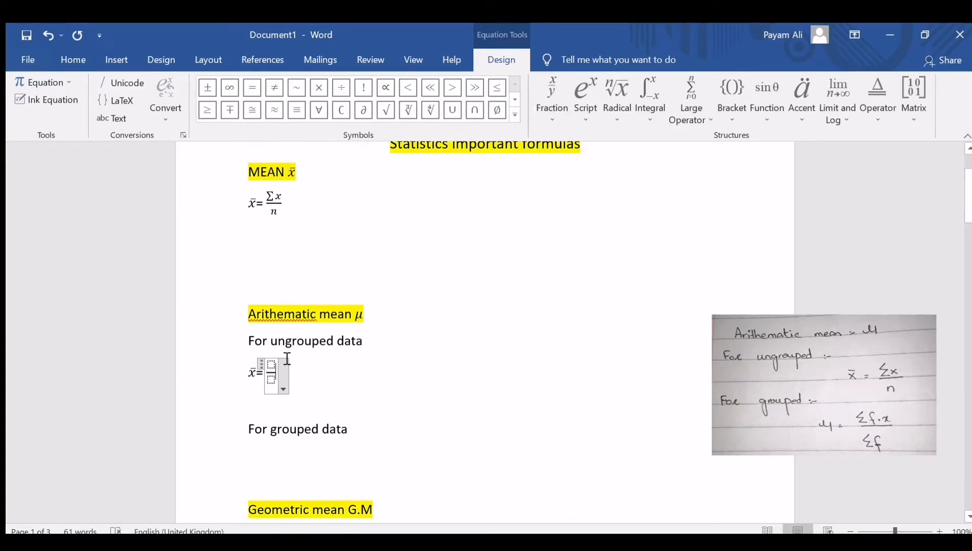
click(271, 364)
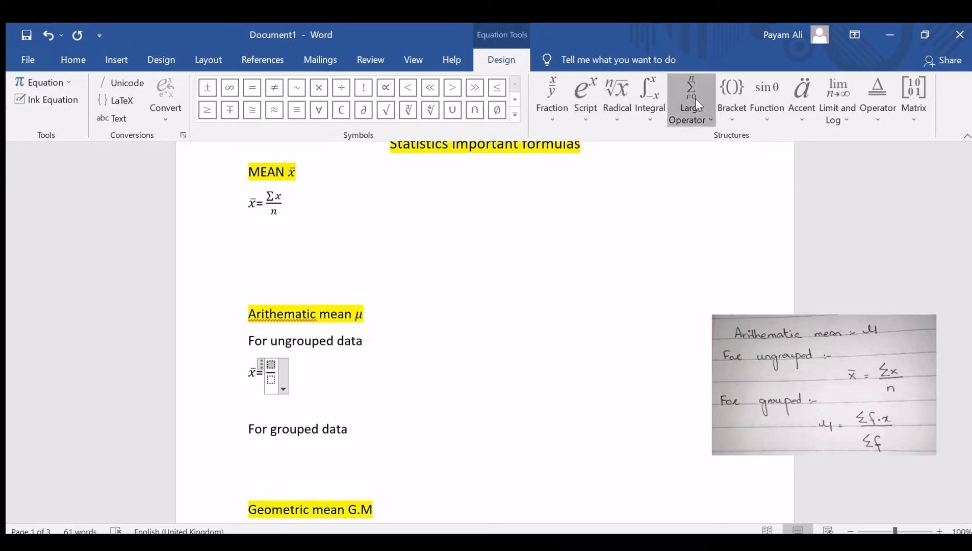
click(686, 186)
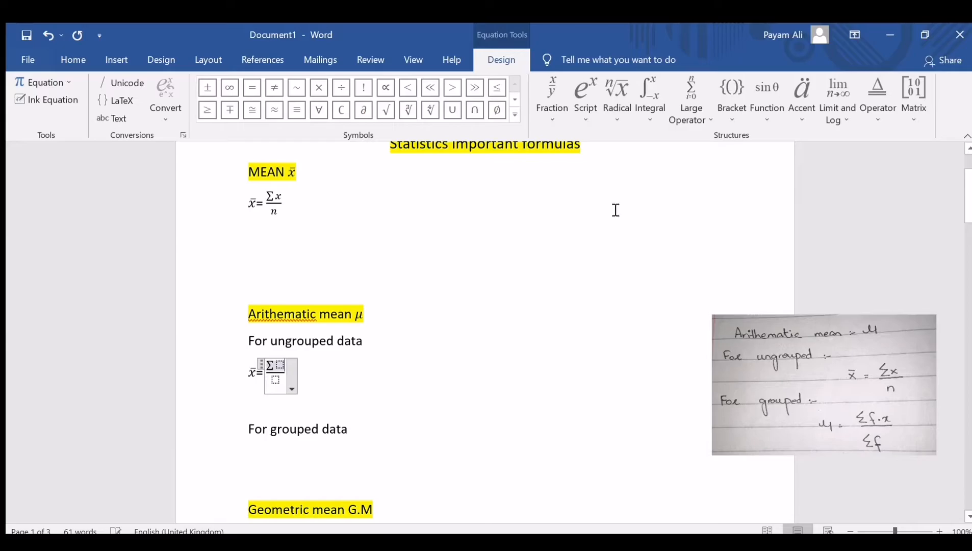
click(282, 366)
text(x)
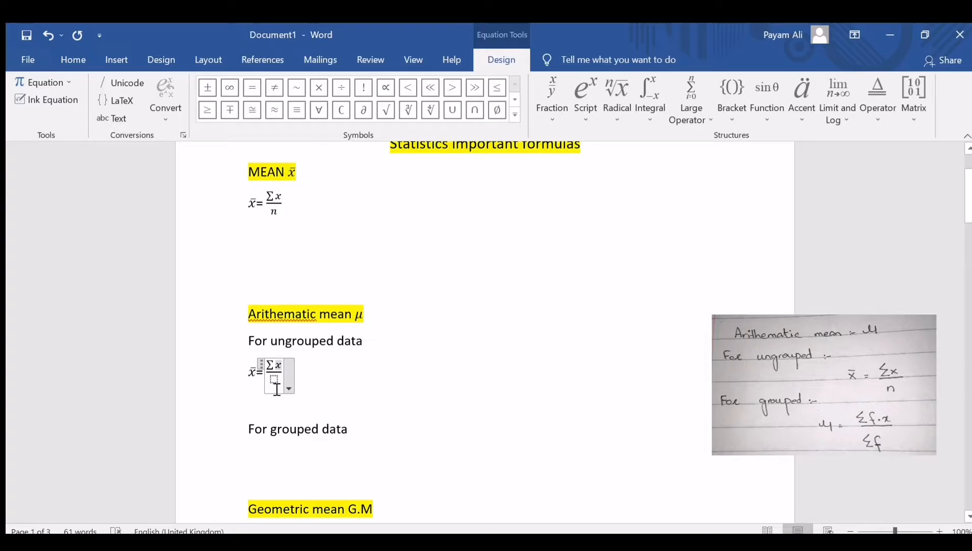
click(275, 381)
text(n)
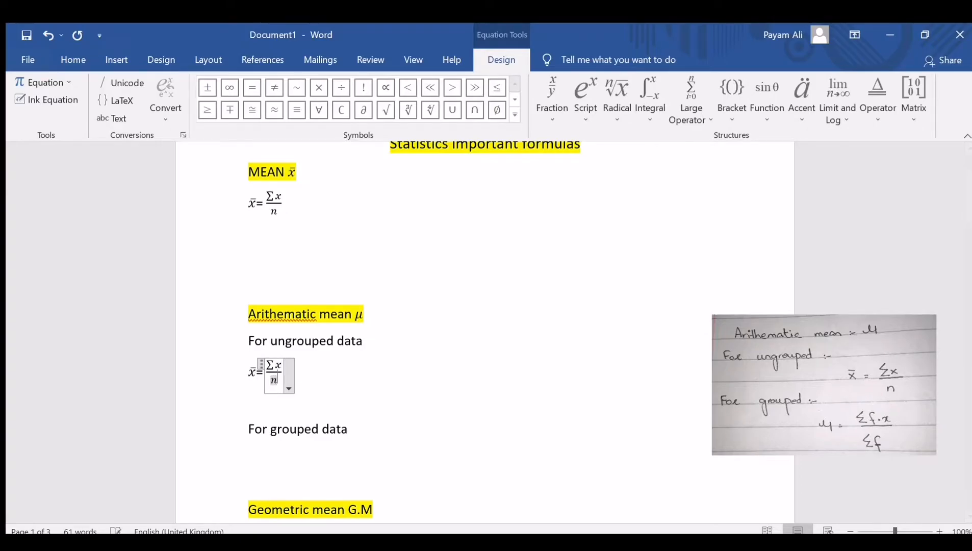
click(337, 380)
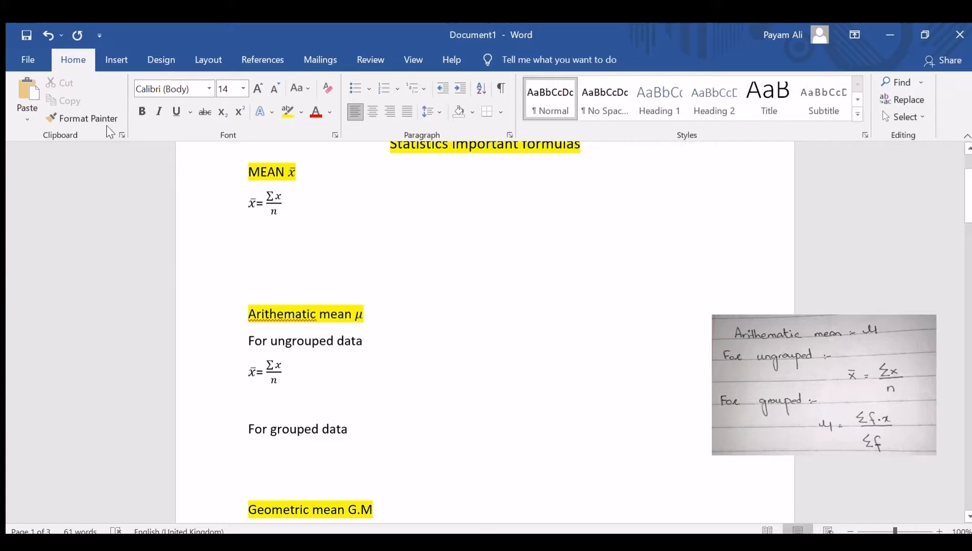
- Start the arithmetic mean formula for grouped data with "μ =" and an equation holding an empty stacked fraction
click(105, 56)
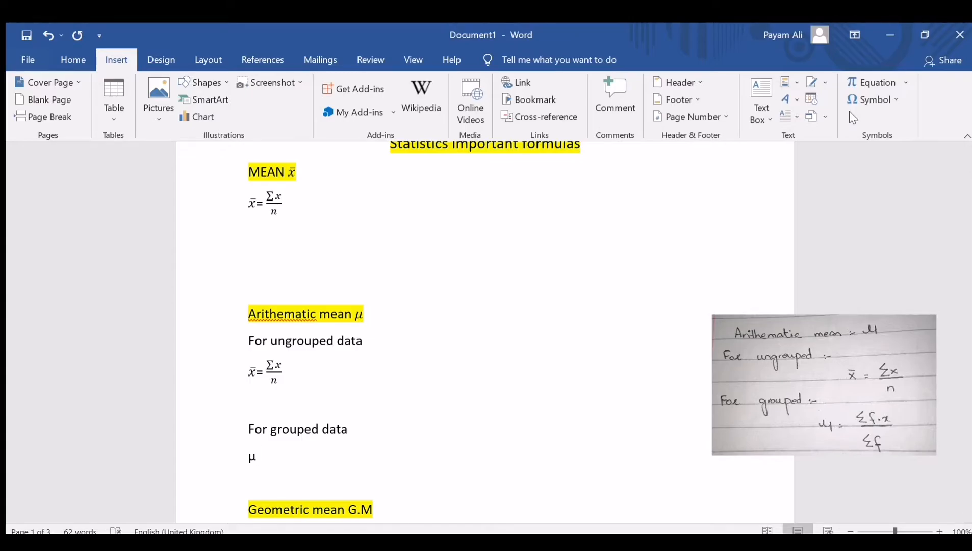
text(=)
click(894, 82)
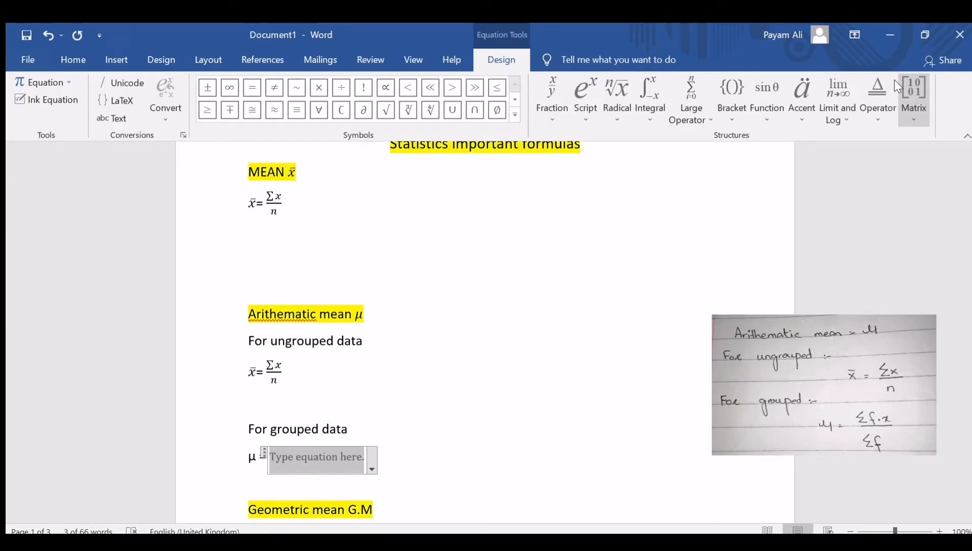
click(552, 95)
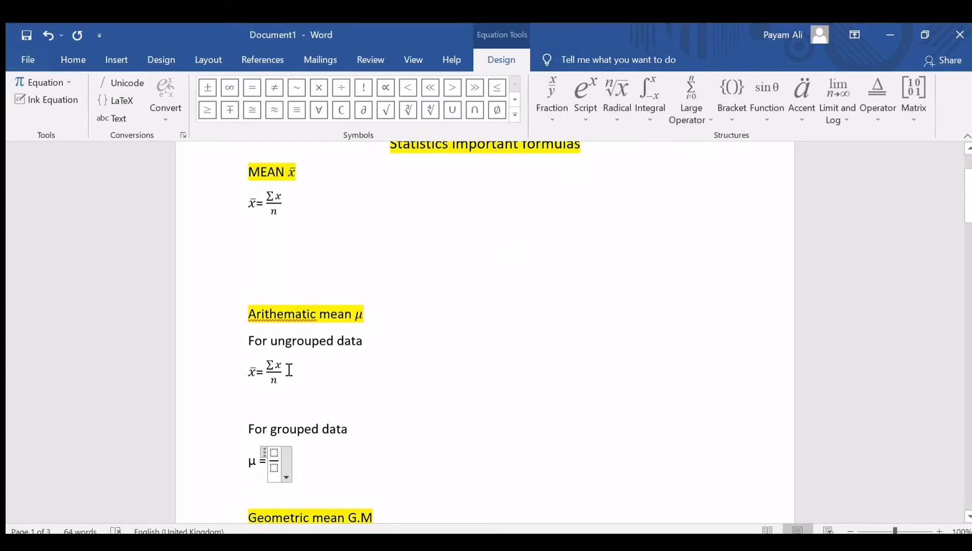
- Fill the grouped-data arithmetic mean fraction with Σf.x as numerator and Σf as denominator
click(276, 454)
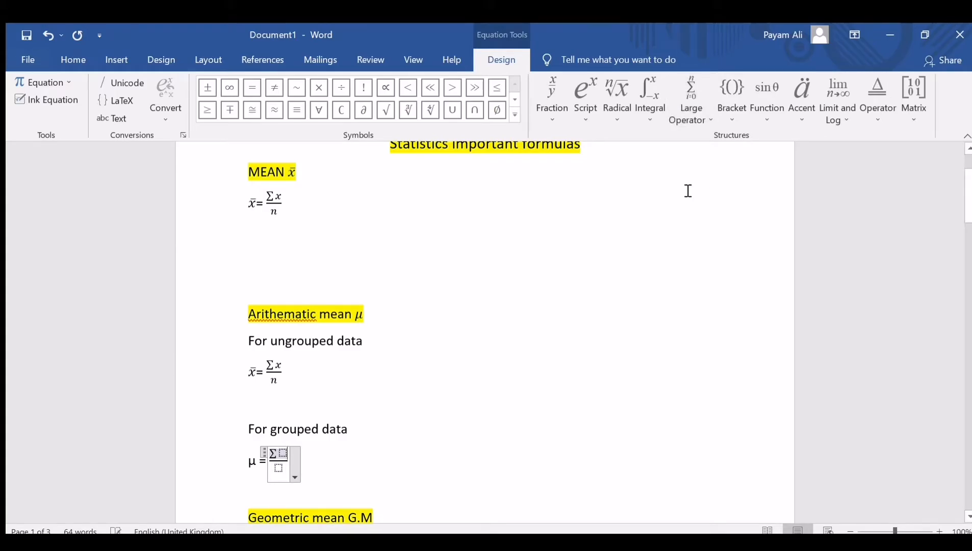
click(284, 454)
text(f.x)
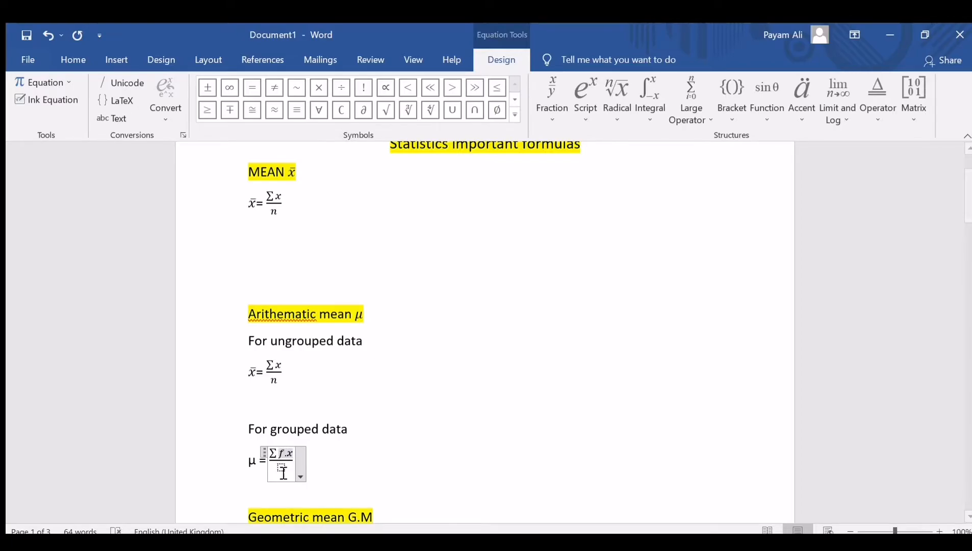
click(282, 470)
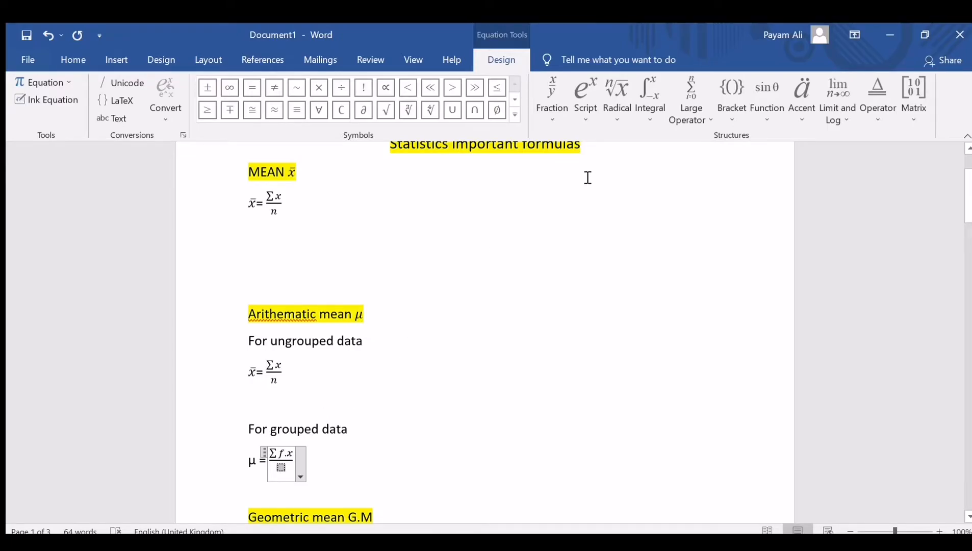
click(694, 106)
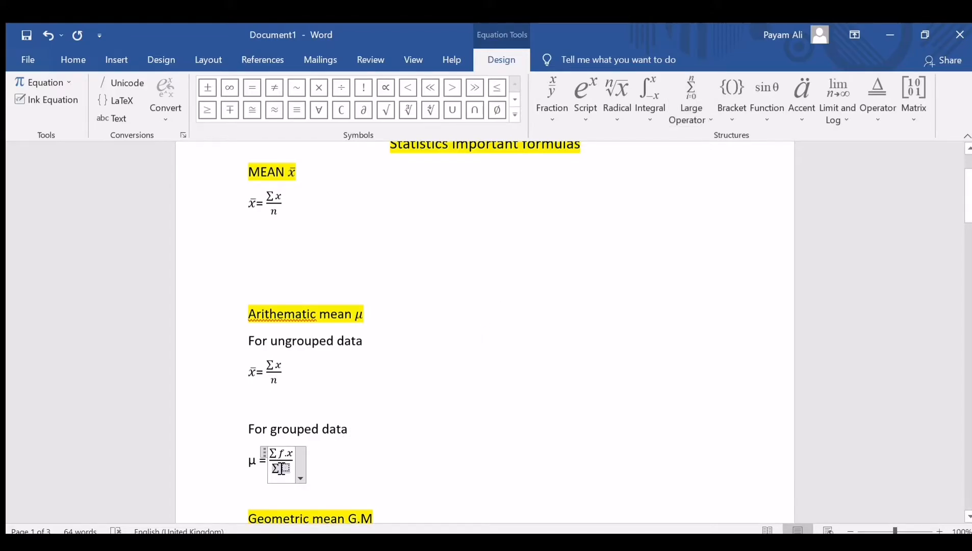
click(287, 470)
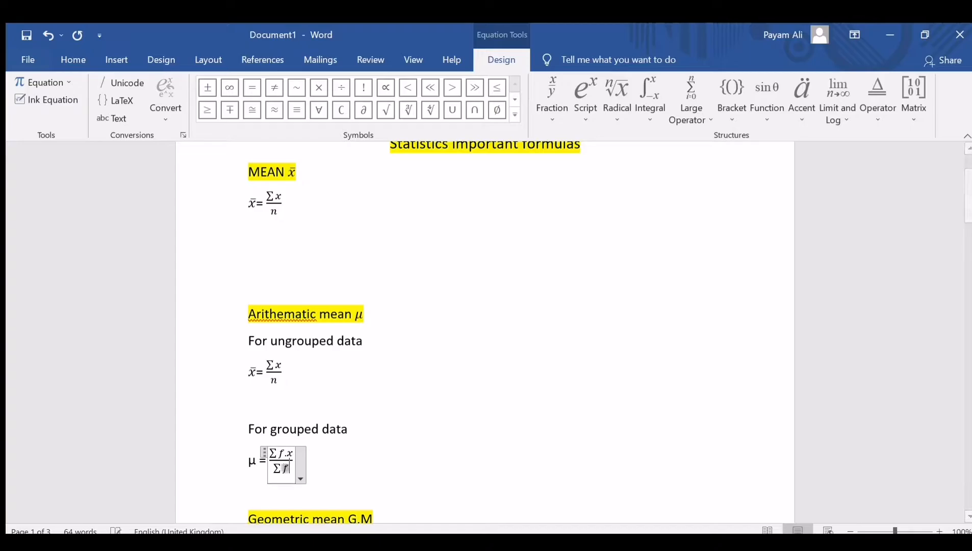
text(f)
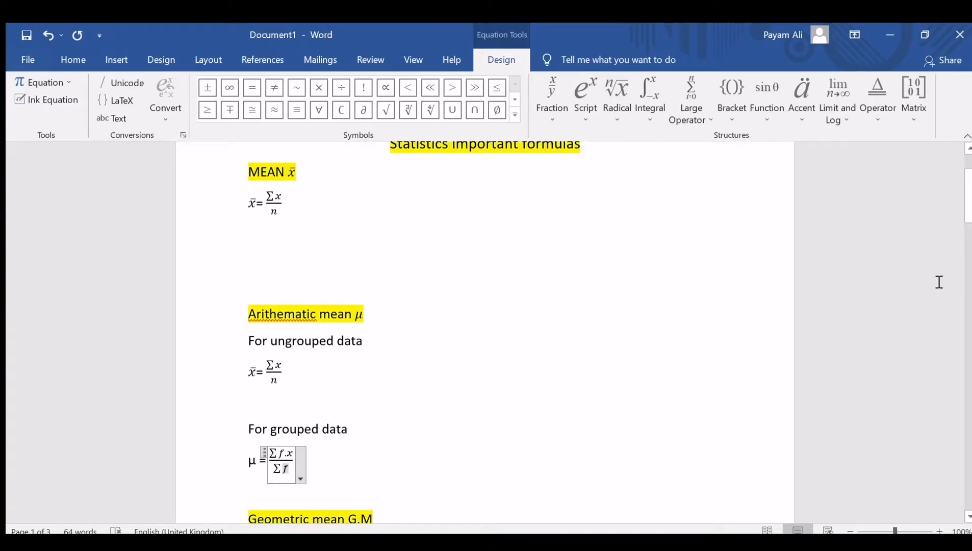
- Start the ungrouped geometric mean formula with "=" and an equation holding an empty stacked fraction in parentheses
drag(966, 213, 965, 223)
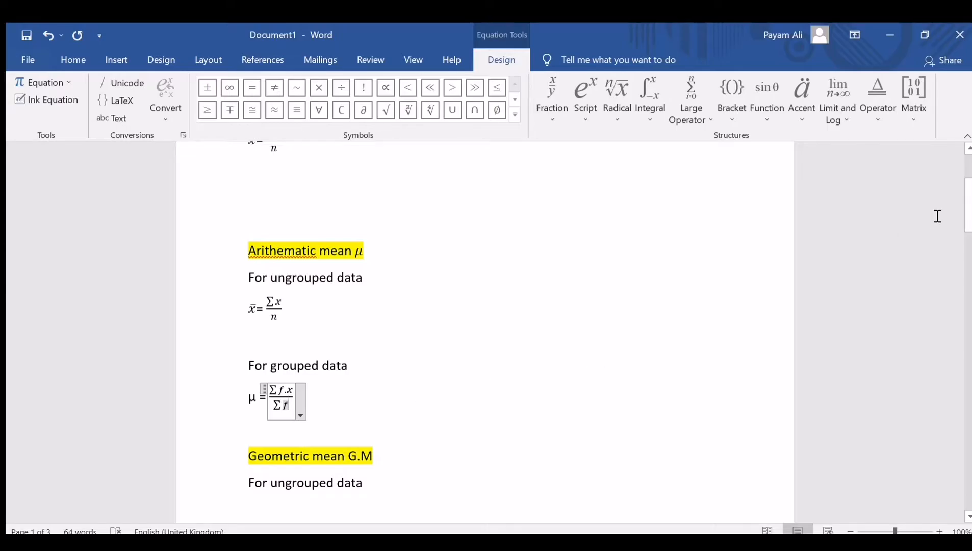
drag(968, 212, 968, 230)
click(402, 296)
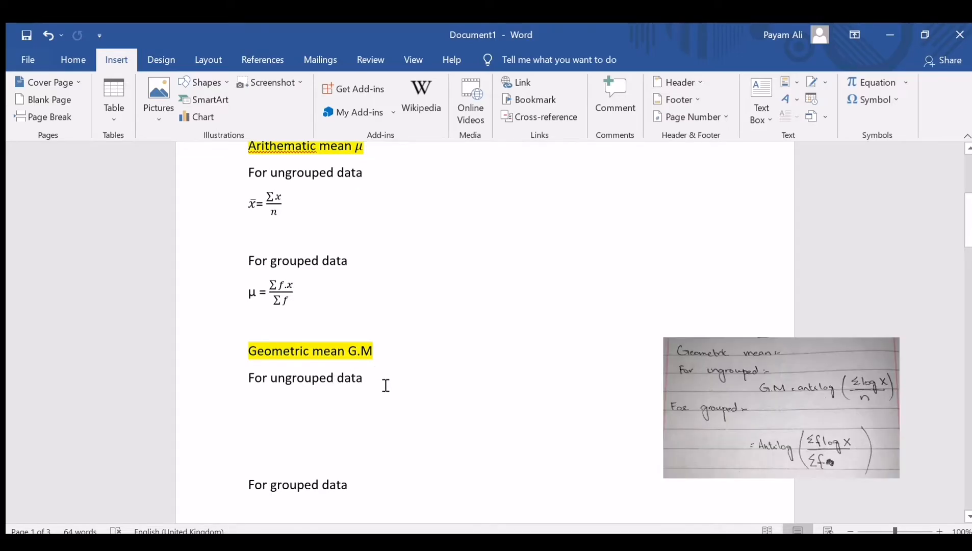
text(=)
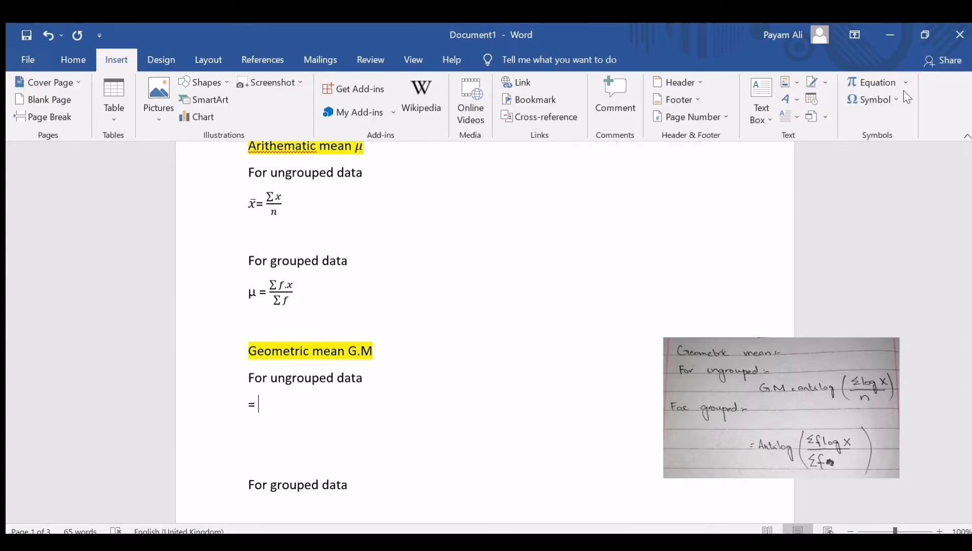
click(892, 81)
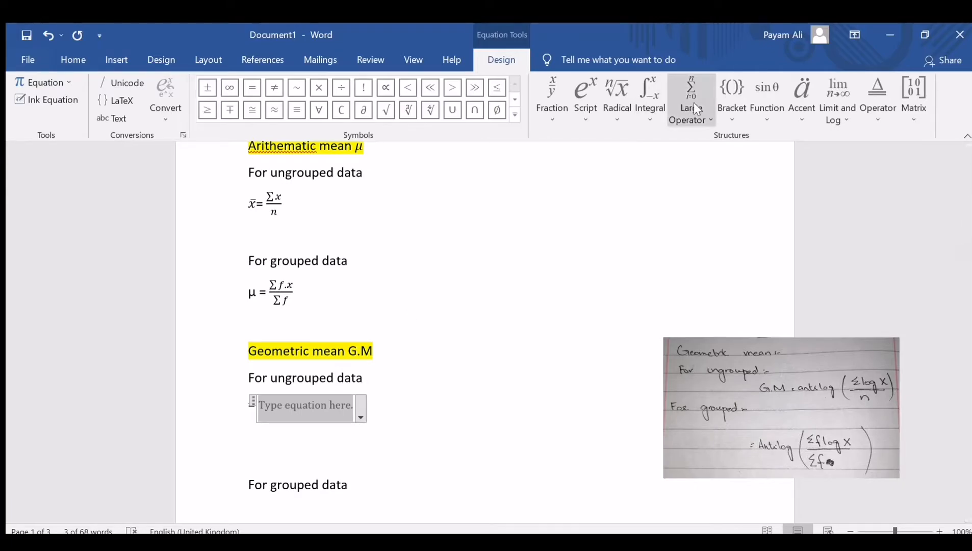
click(732, 113)
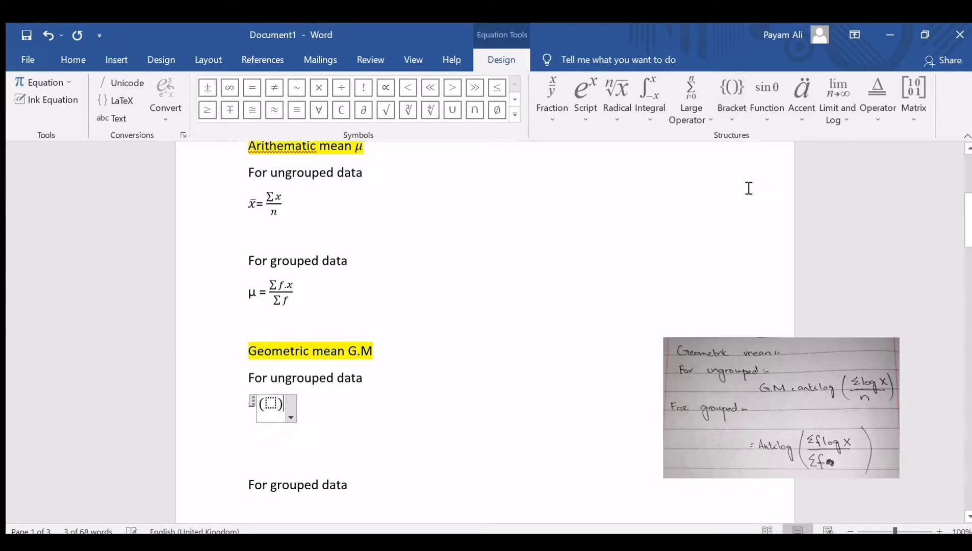
click(275, 405)
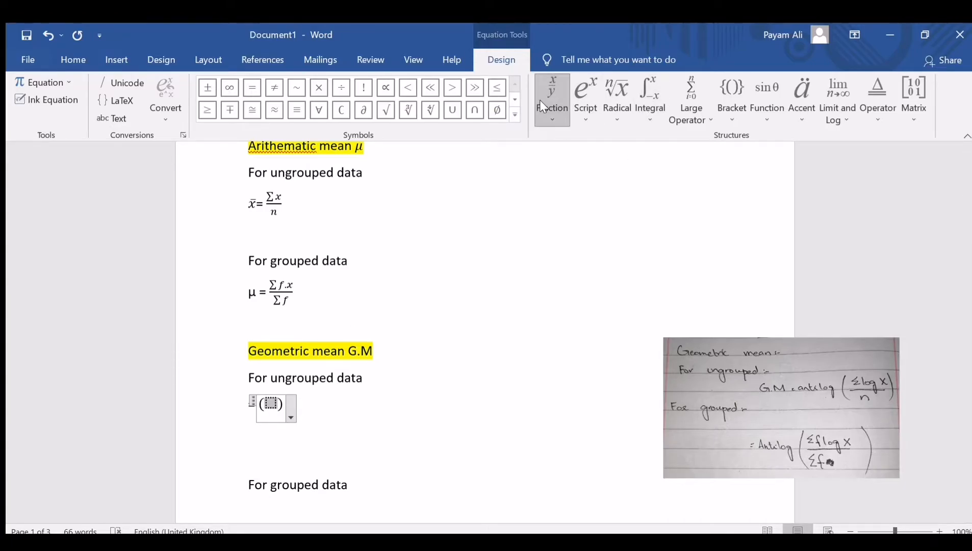
click(554, 196)
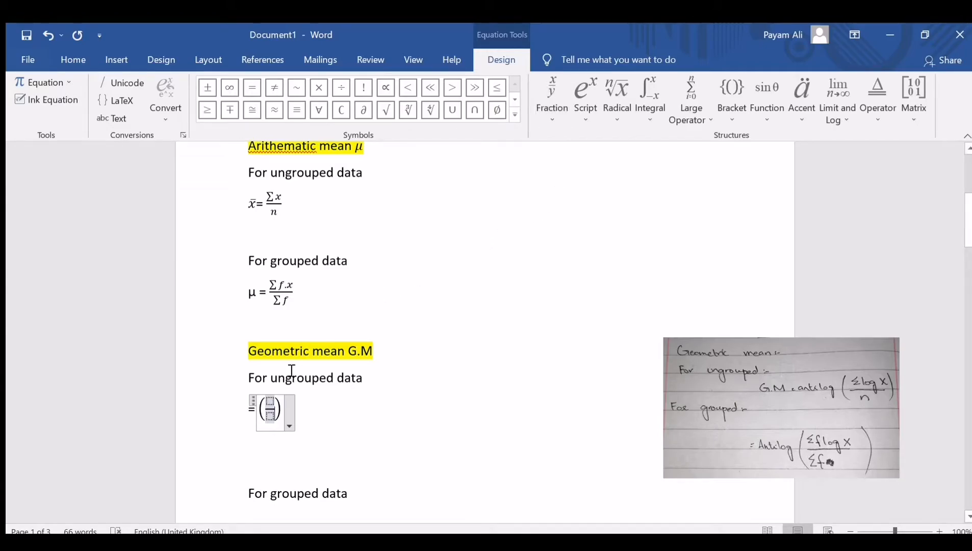
- Fill the ungrouped geometric mean fraction with Σ log x as numerator and n as denominator
click(271, 400)
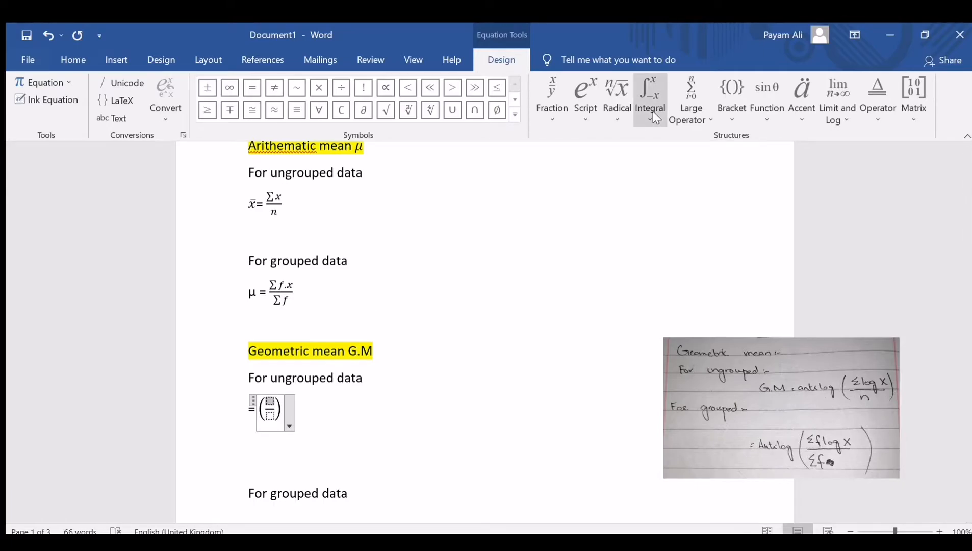
click(684, 97)
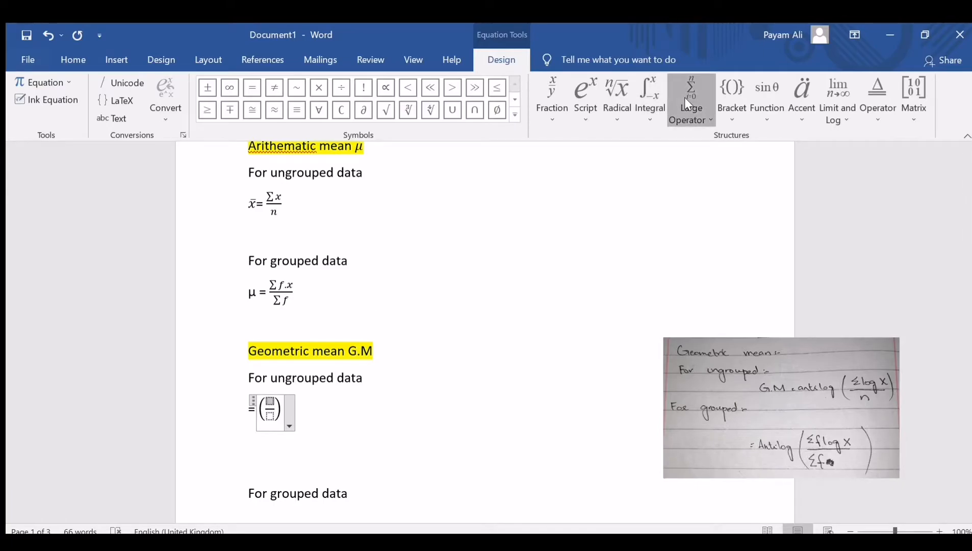
click(677, 182)
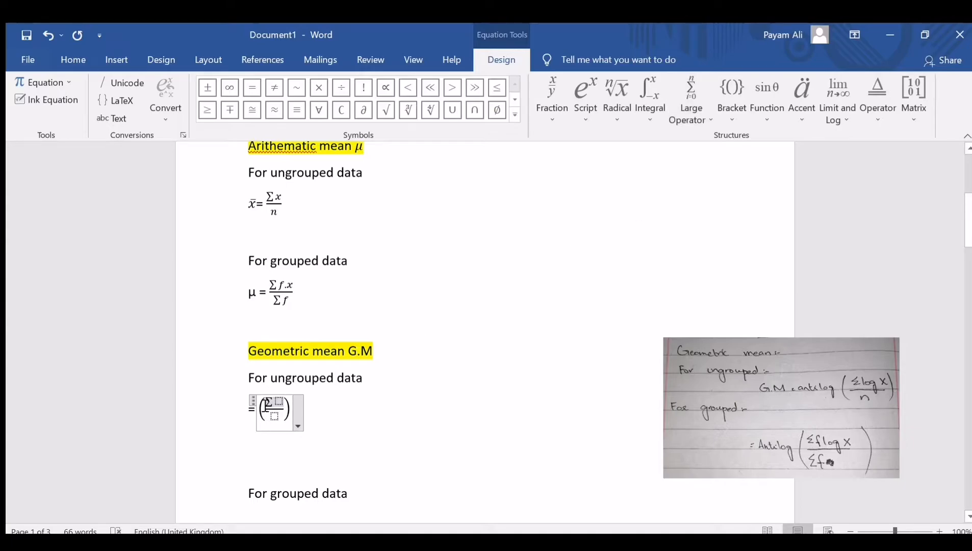
click(280, 402)
text(log x)
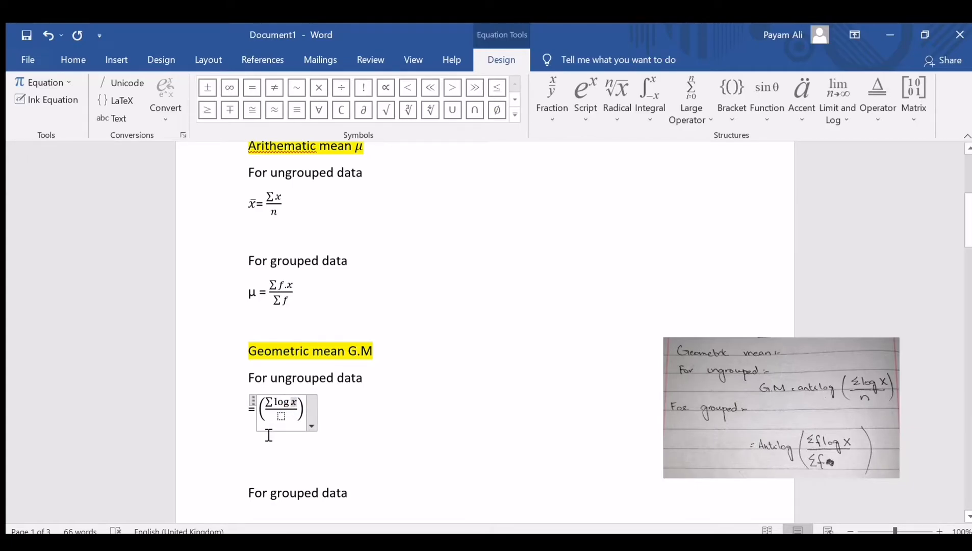
click(282, 418)
text(n)
click(329, 429)
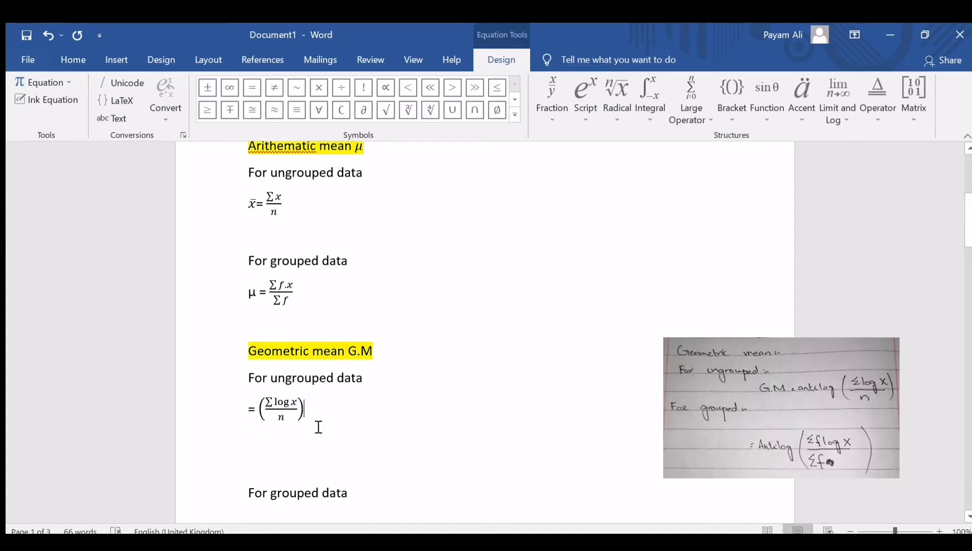
- Write "antilog" between the equals sign and the bracketed fraction of the ungrouped geometric mean formula
click(256, 408)
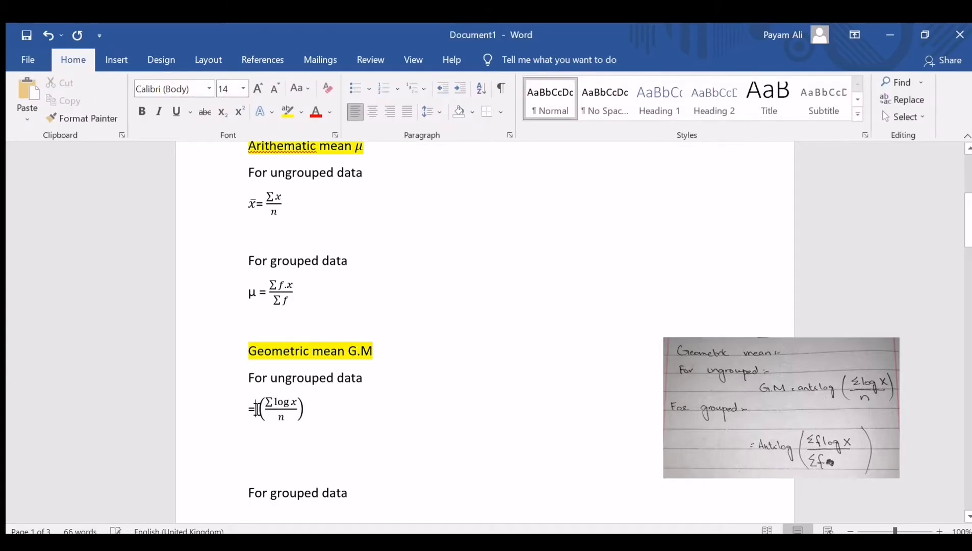
text(antil)
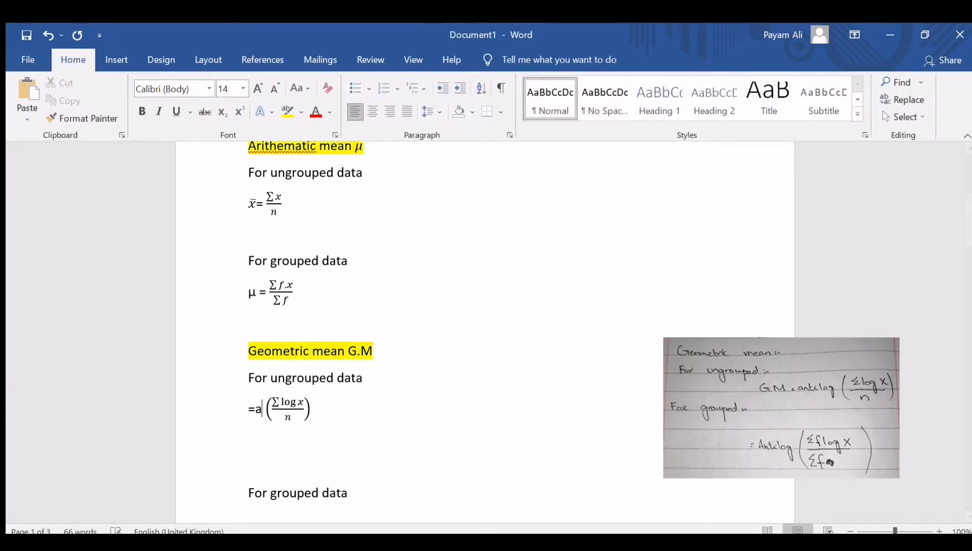
text(og)
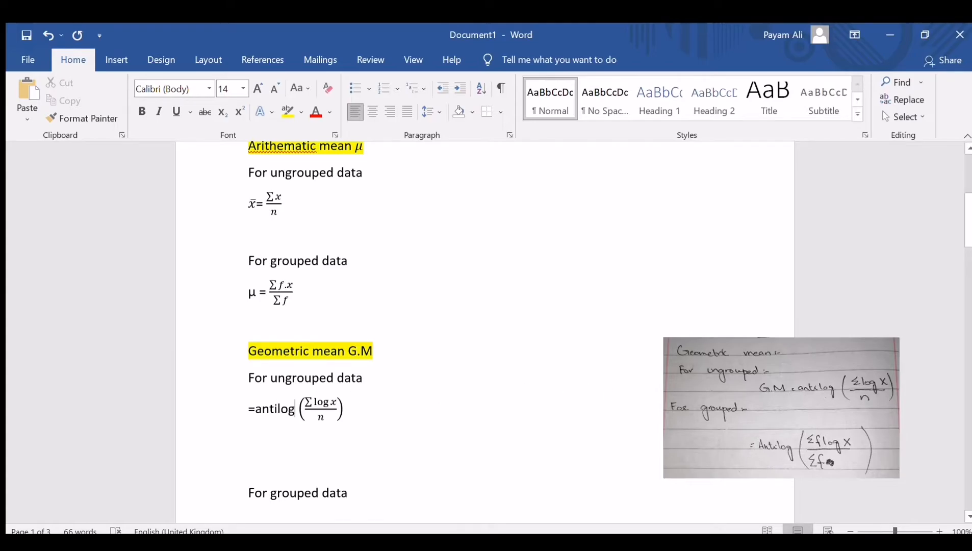
- Start the geometric mean formula under "For grouped data" with "=" and an equation holding a parenthesised empty stacked fraction
drag(969, 228, 969, 256)
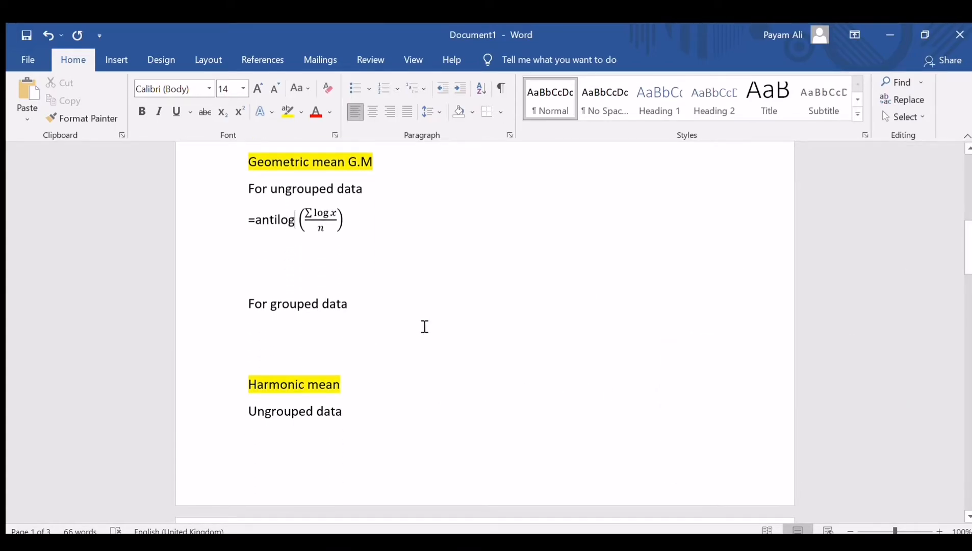
click(380, 315)
key(Return)
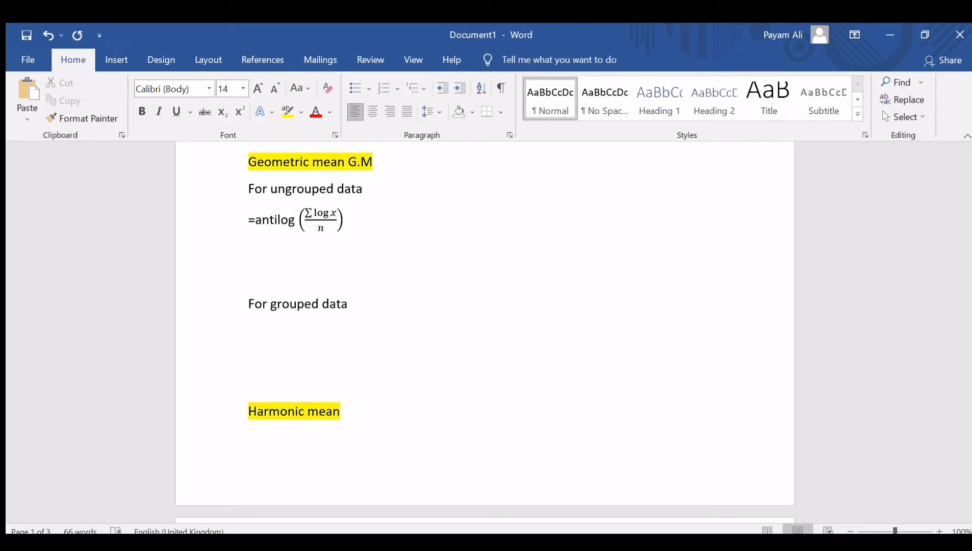
text(=)
click(115, 61)
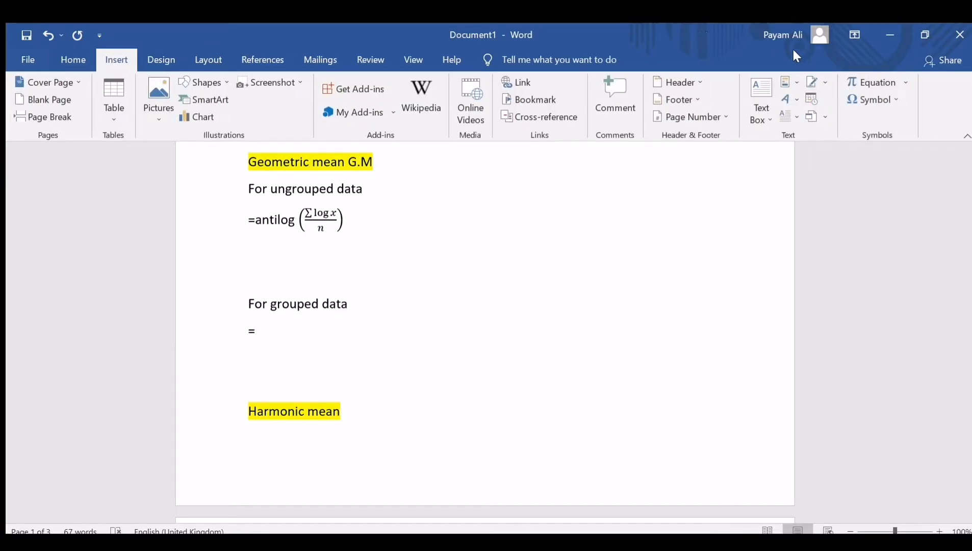
click(875, 72)
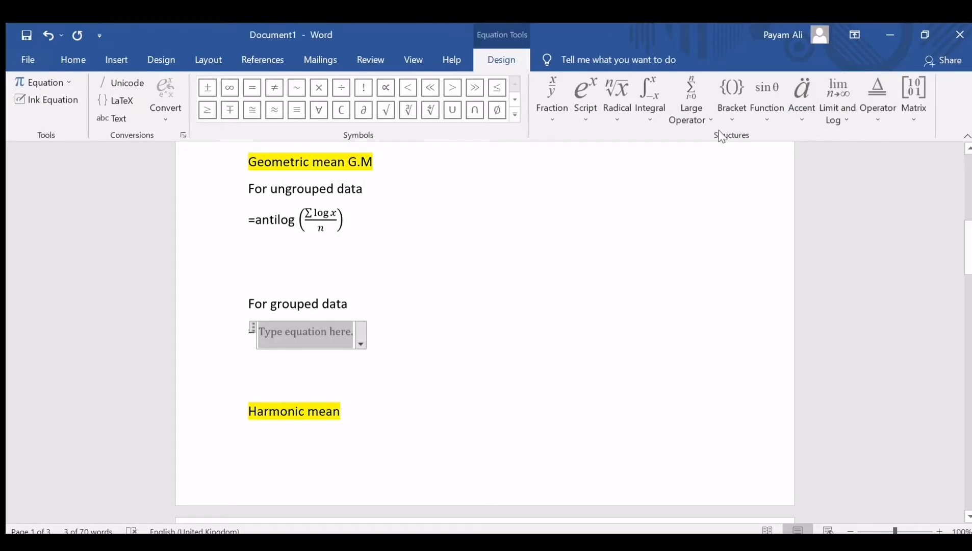
click(724, 108)
click(740, 178)
click(273, 331)
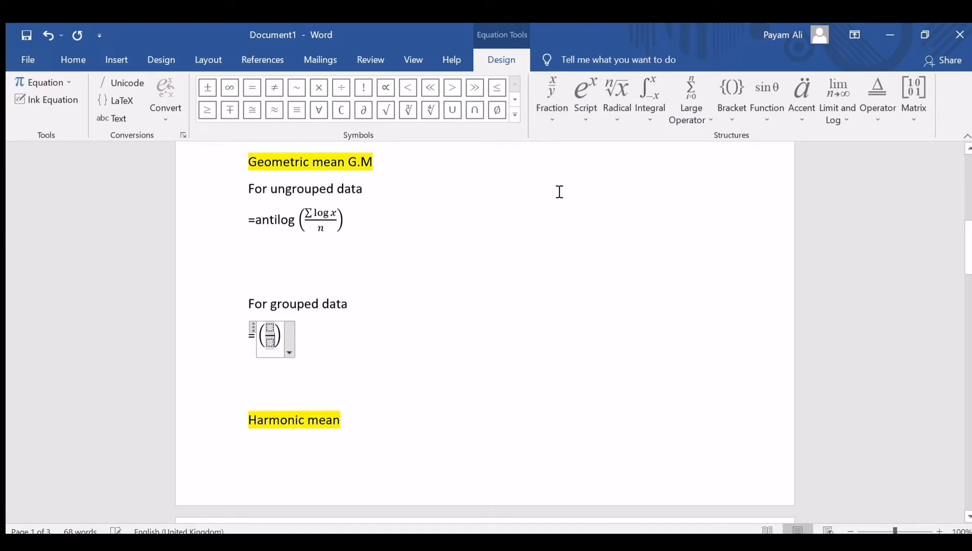
- Complete the grouped geometric mean formula with Σflogx over Σf in the fraction and "antilog" before the bracket
click(271, 326)
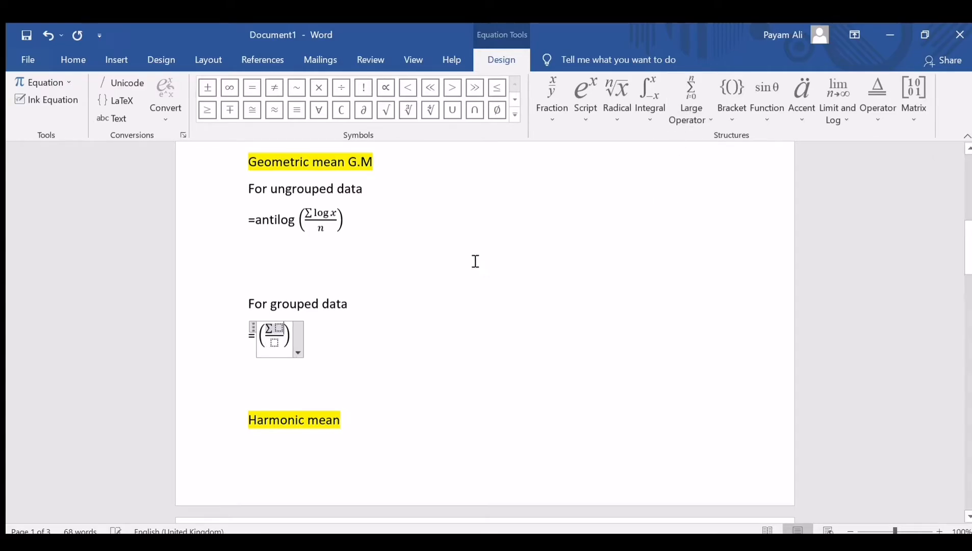
click(280, 327)
text(flog)
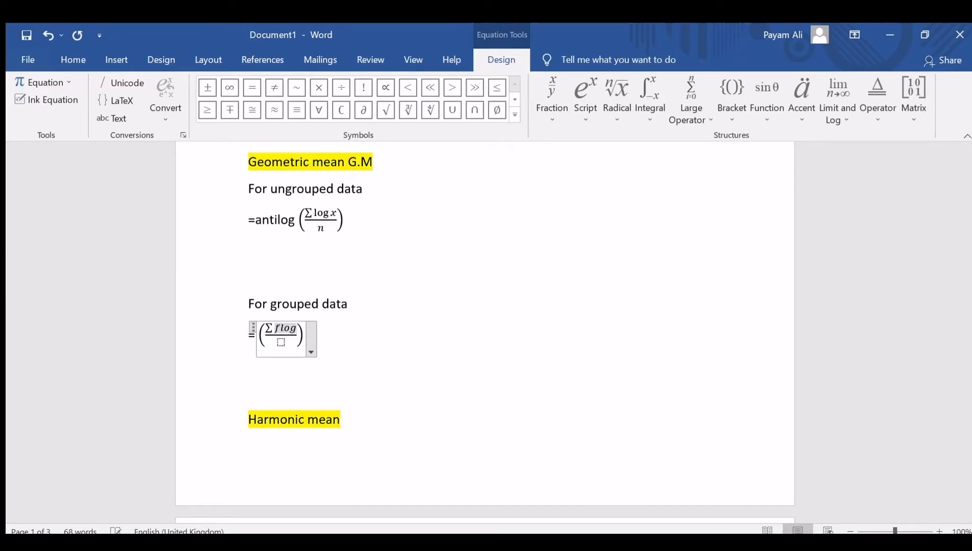
text(x)
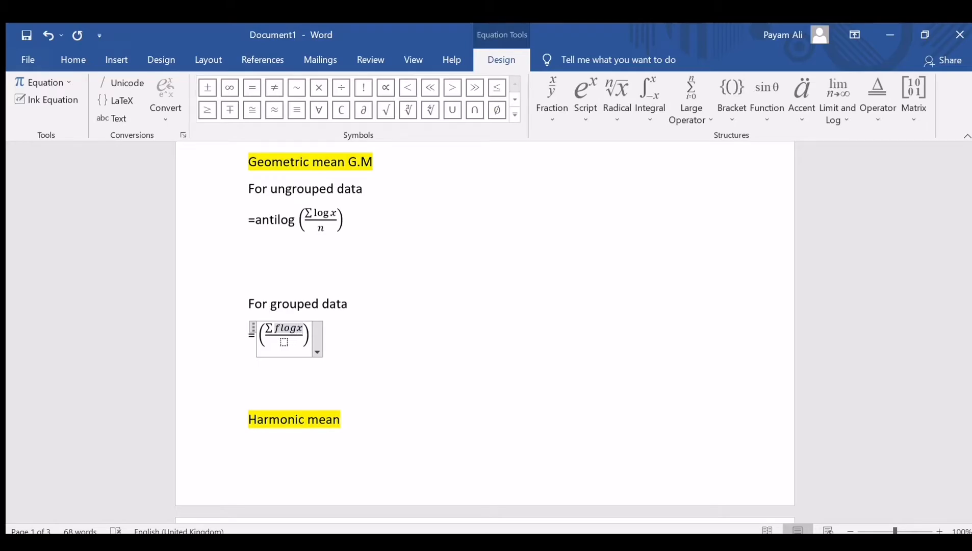
click(285, 343)
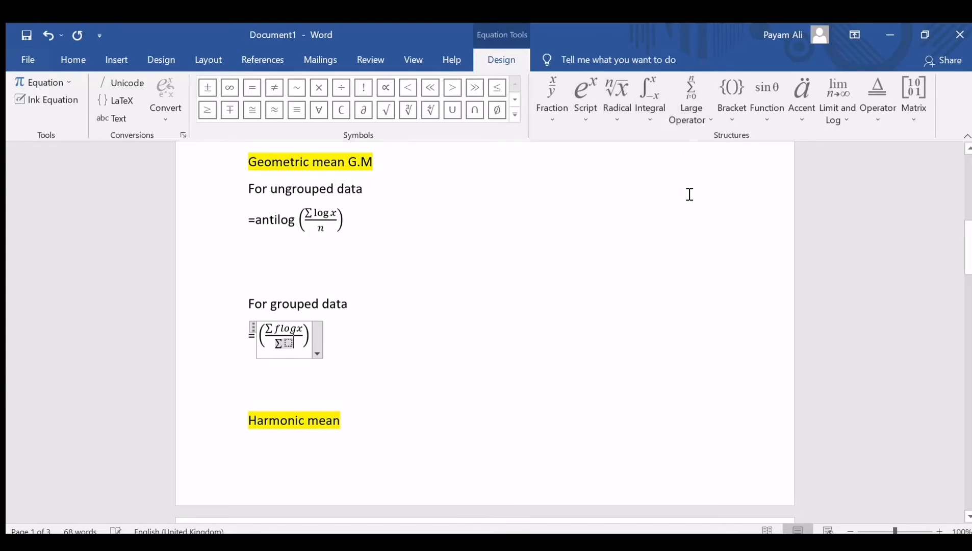
click(290, 347)
text(f)
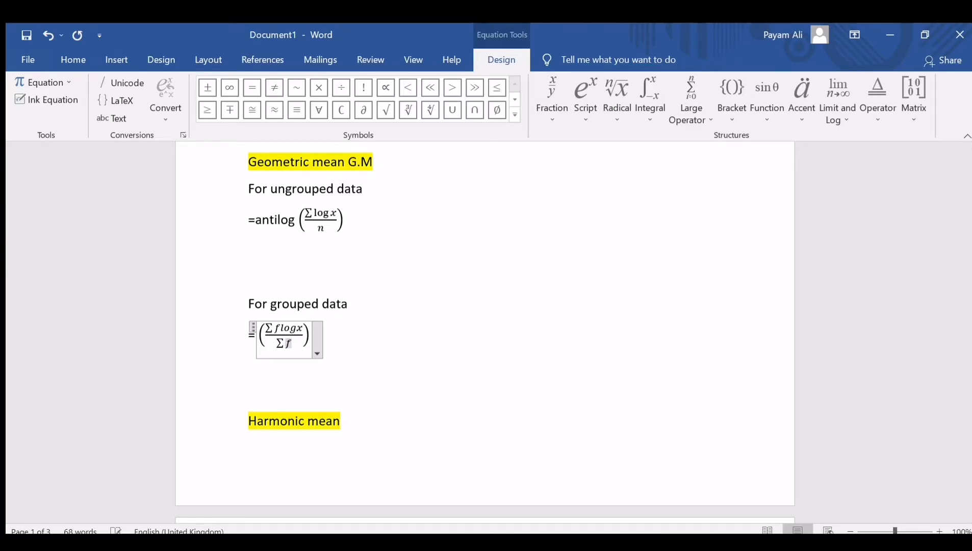
click(349, 394)
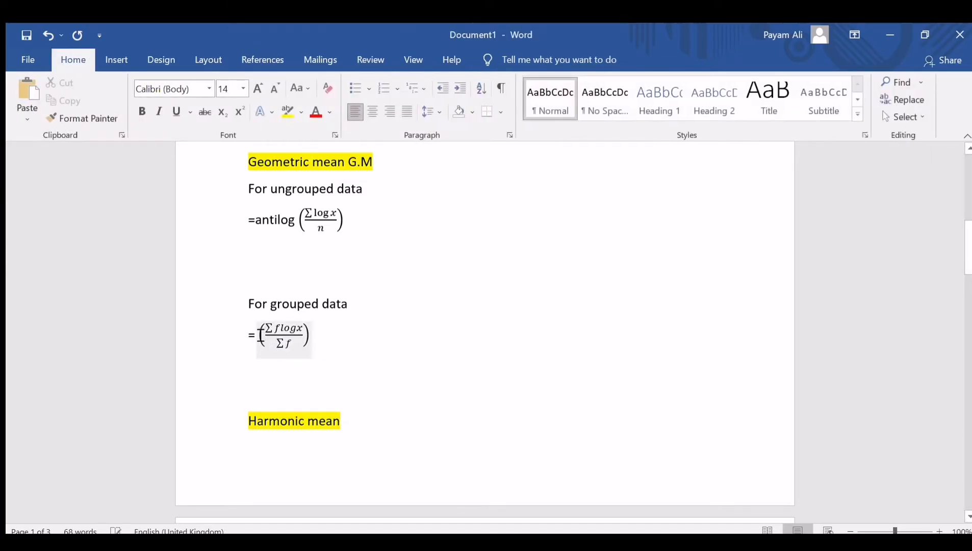
click(257, 336)
text(antilog)
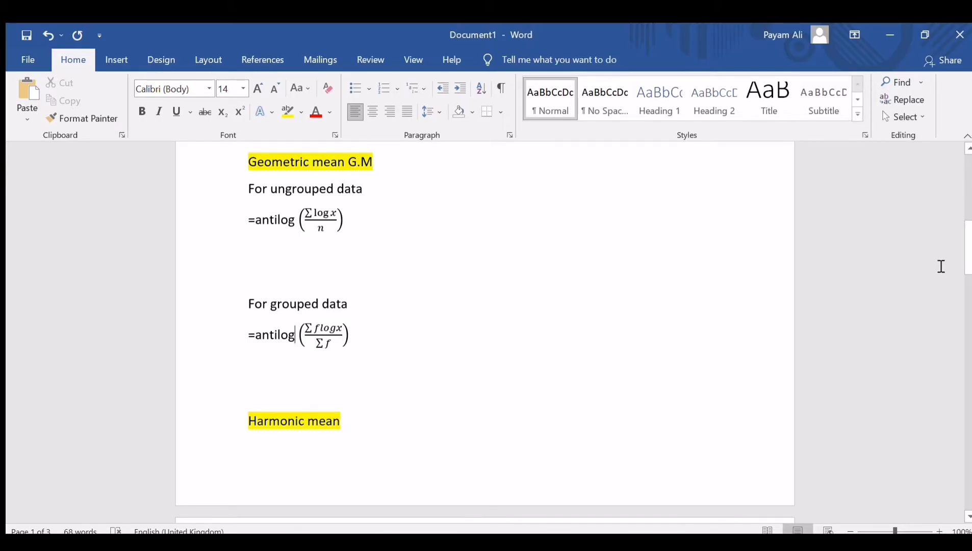
- Start the ungrouped harmonic mean formula with "=" and an equation holding an empty stacked fraction under "Ungrouped data"
drag(968, 265, 967, 309)
scroll(511, 217, down, 1)
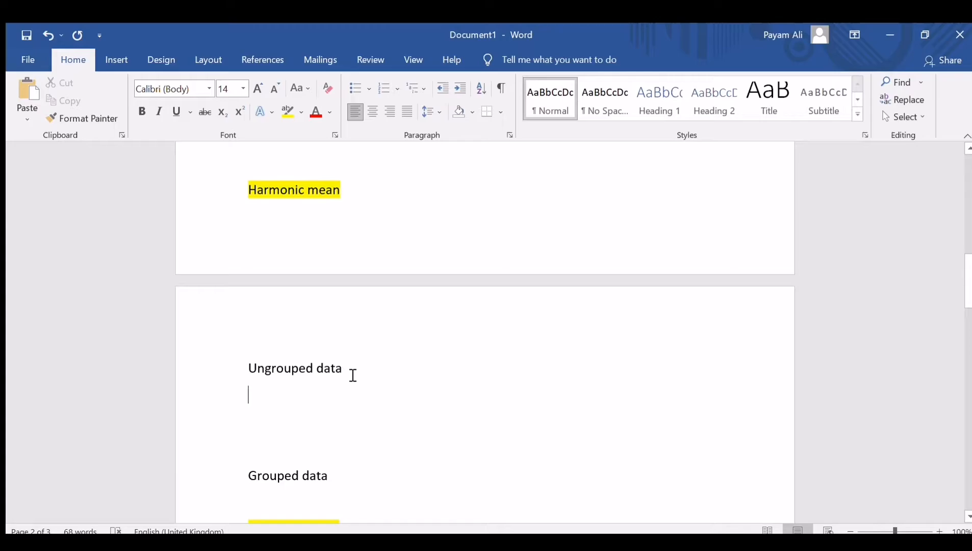
click(317, 382)
text(=)
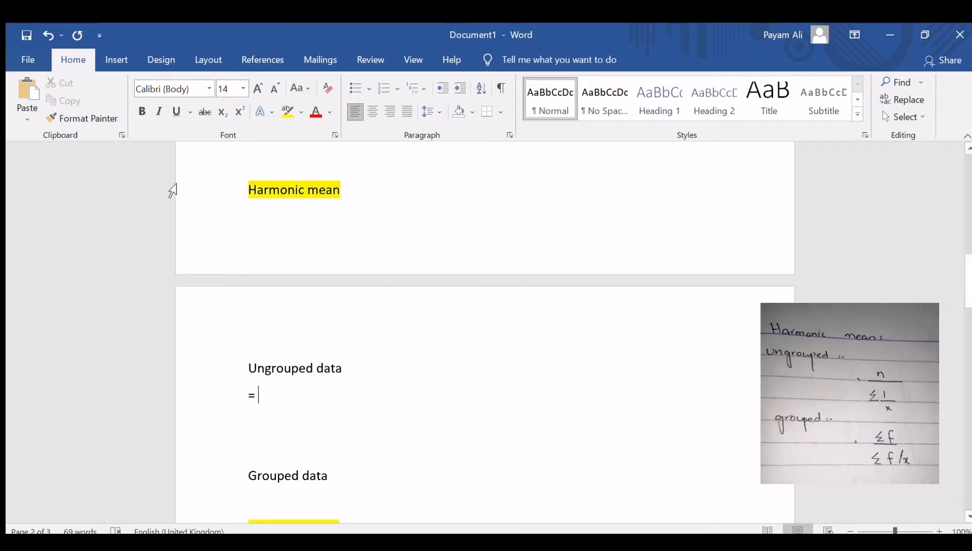
click(121, 62)
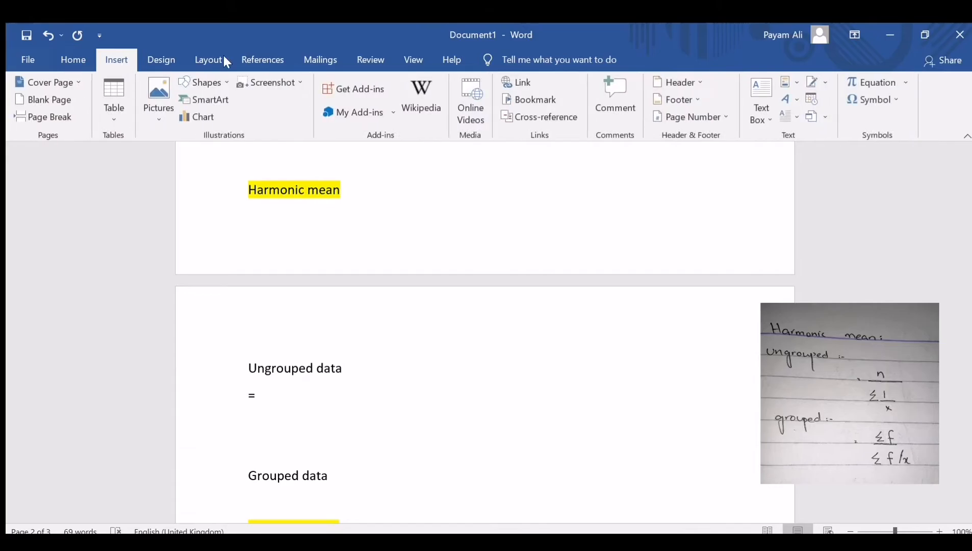
click(876, 75)
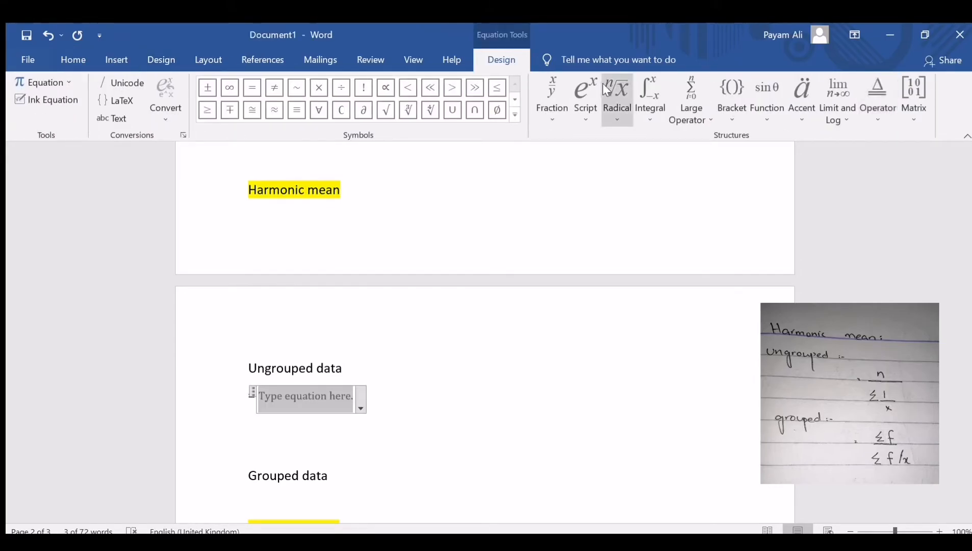
click(553, 101)
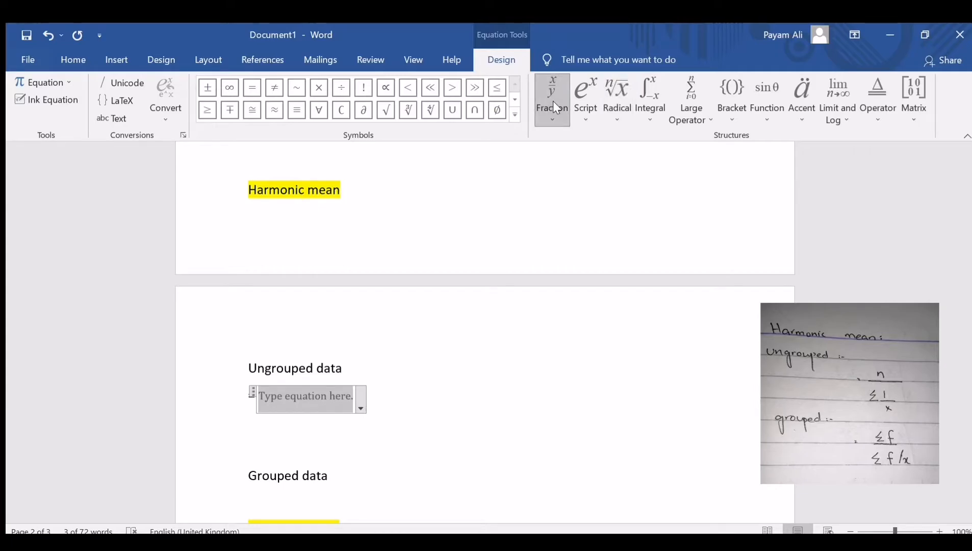
click(554, 183)
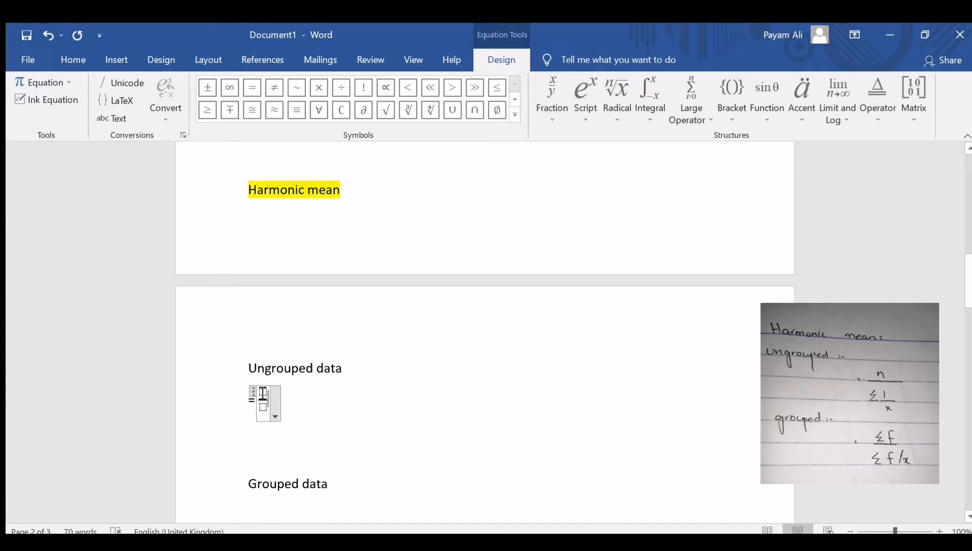
- Enter n as the numerator of the ungrouped harmonic mean fraction and insert a summation sign in its denominator
click(262, 392)
text(n)
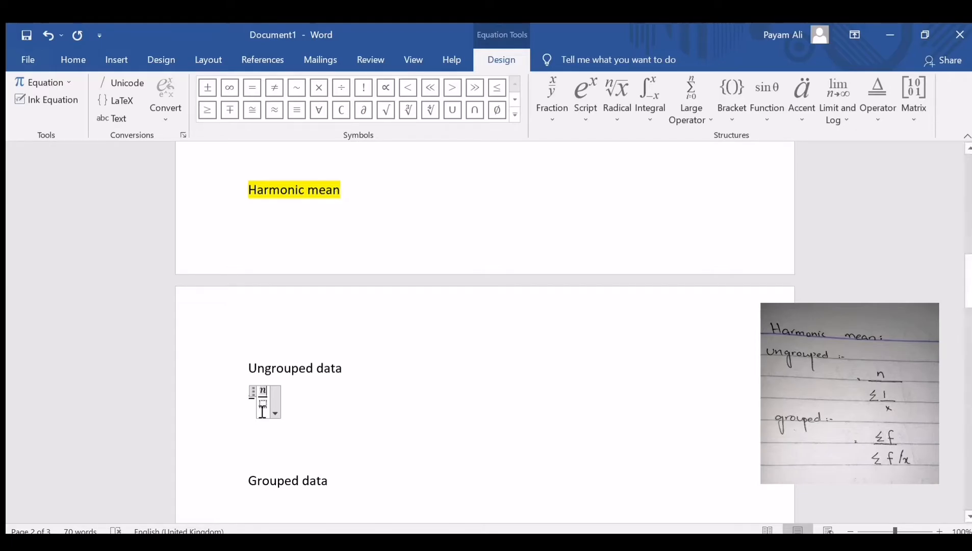
click(262, 404)
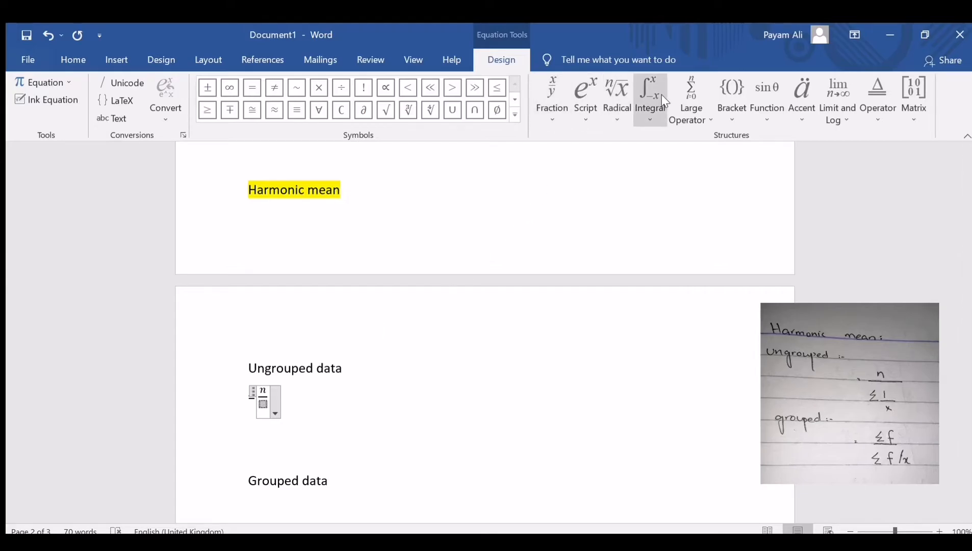
click(686, 100)
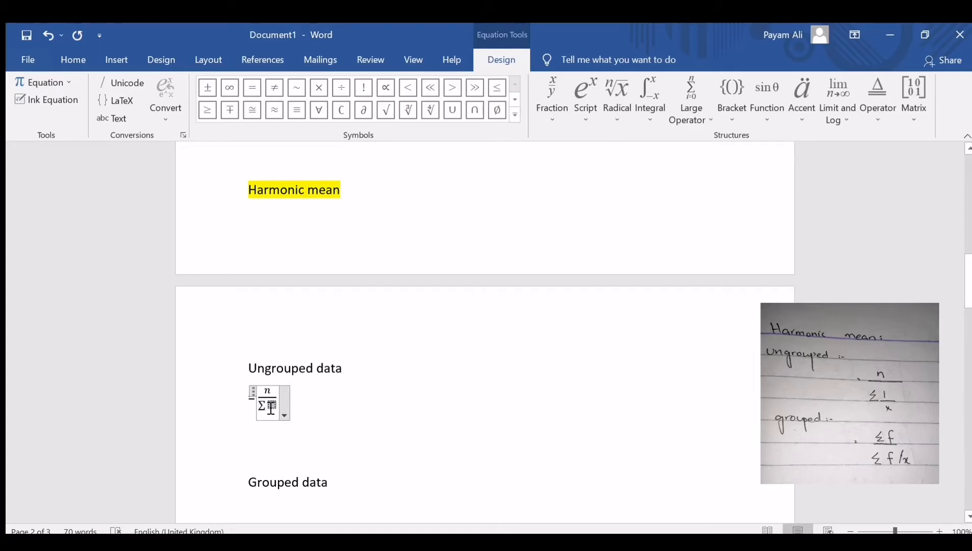
- Add a nested stacked fraction 1 over x after the summation sign in the ungrouped harmonic mean denominator
click(555, 90)
click(565, 170)
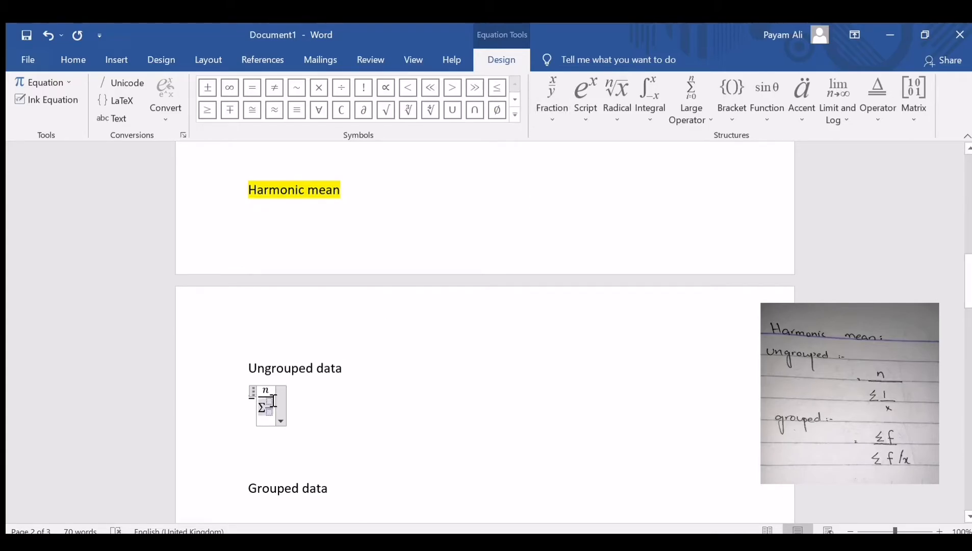
text(1)
key(BackSpace)
click(270, 403)
text(1)
click(271, 412)
text(x)
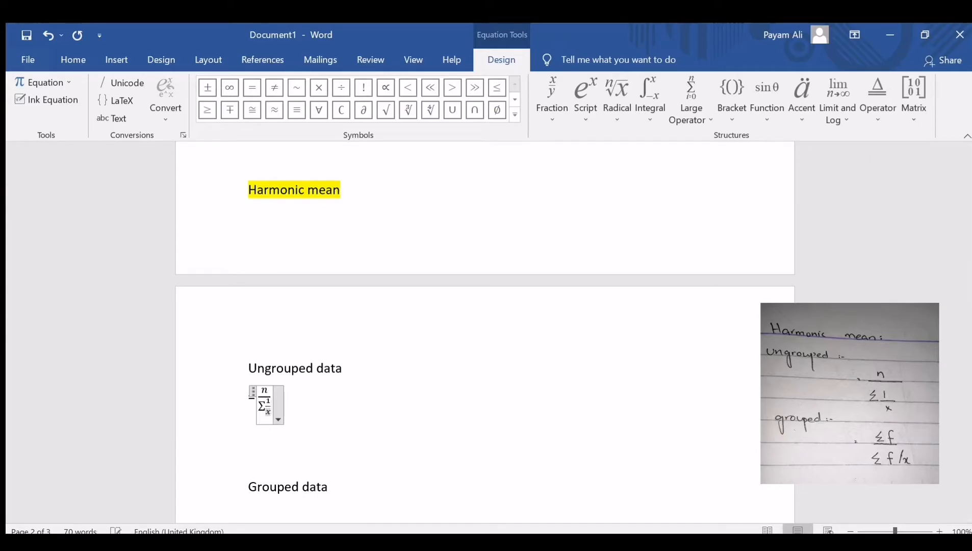
click(304, 417)
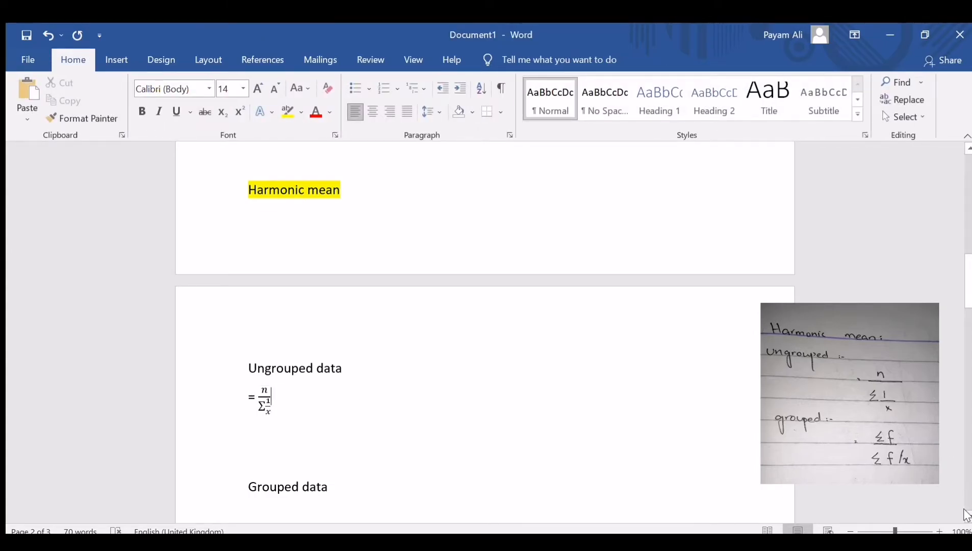
- Start the grouped harmonic mean formula on a new line under "Grouped data" with "=" and an equation holding an empty stacked fraction
click(967, 515)
click(967, 515)
click(967, 515)
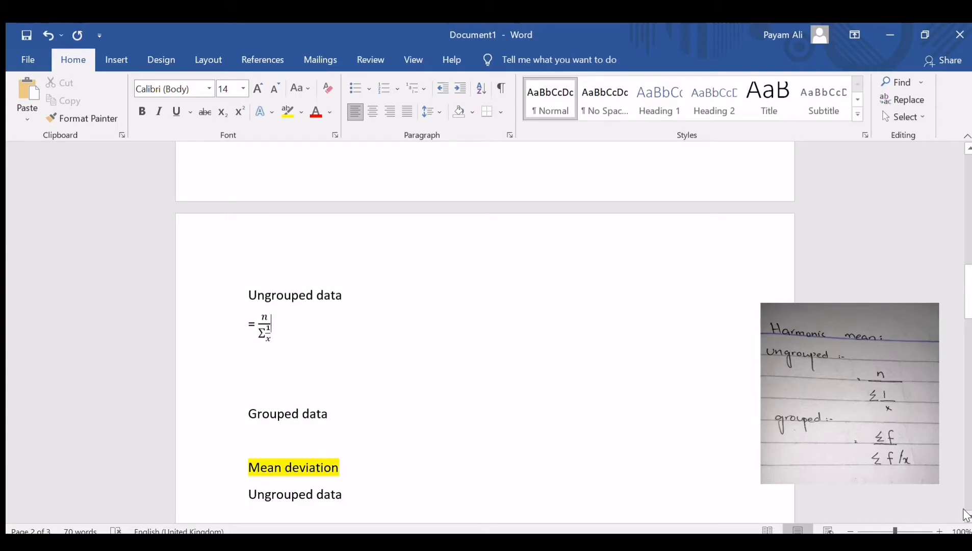
click(965, 511)
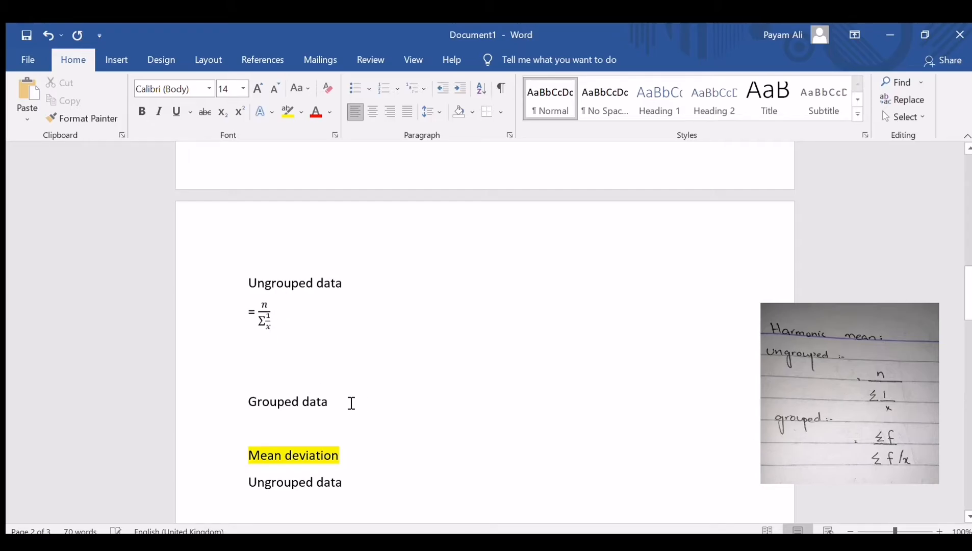
key(Return)
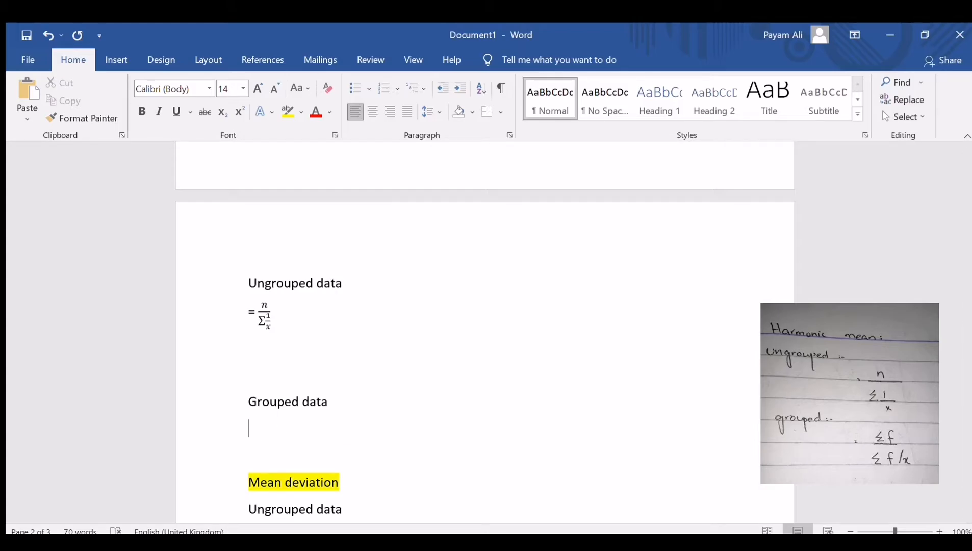
text(=)
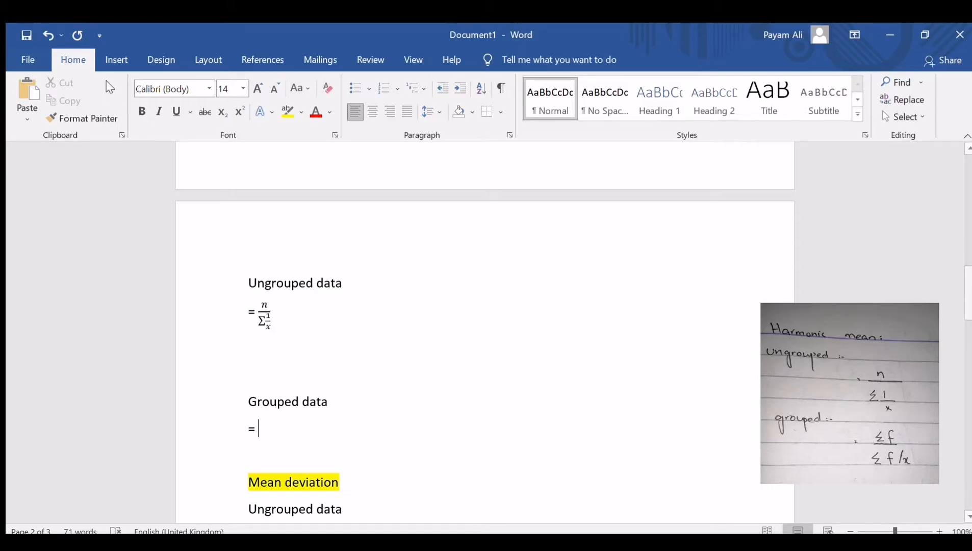
click(114, 61)
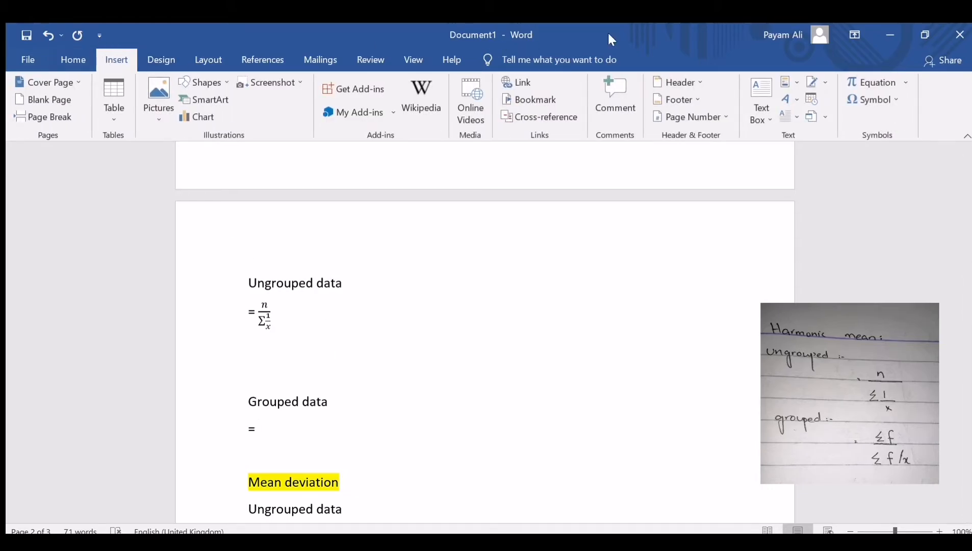
click(860, 77)
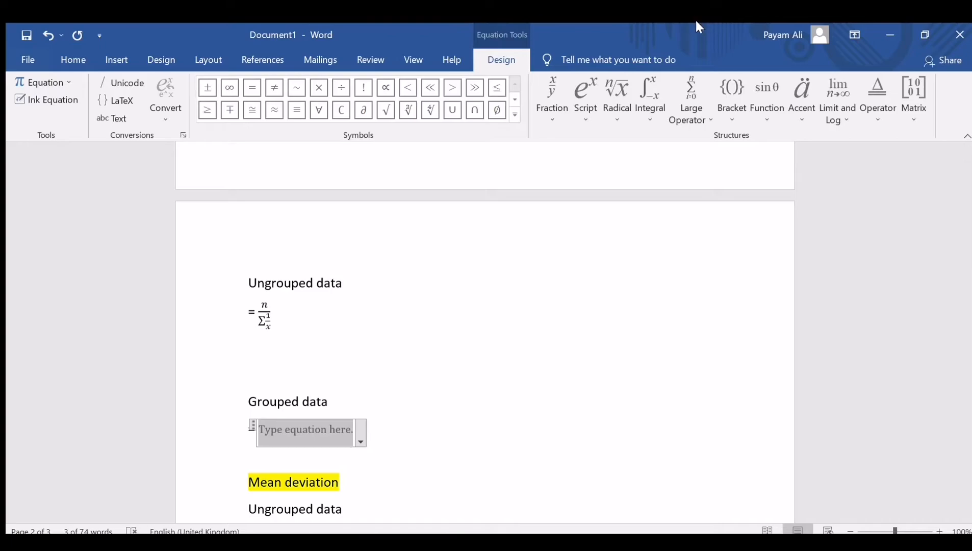
click(541, 93)
click(550, 184)
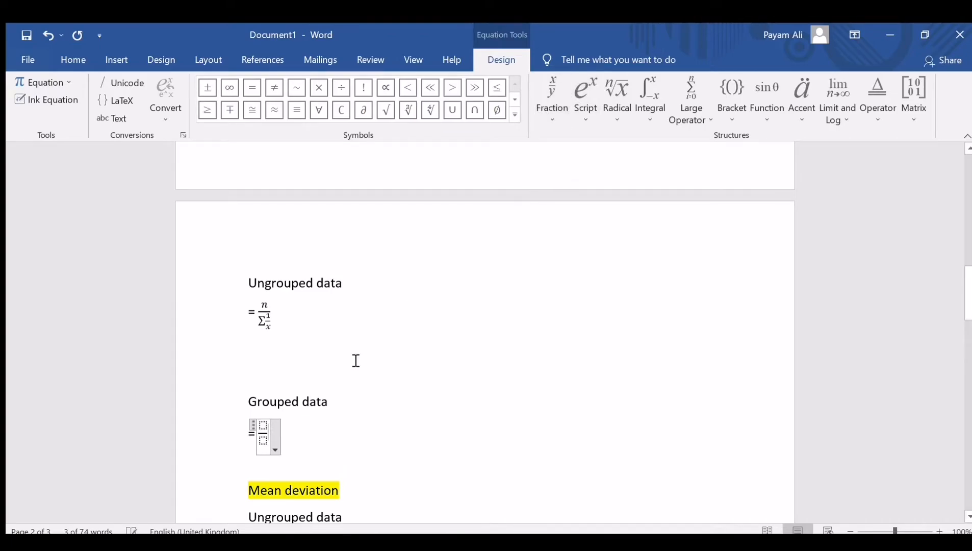
- Enter Σf as the numerator of the grouped harmonic mean fraction and insert a summation sign in its denominator
click(265, 425)
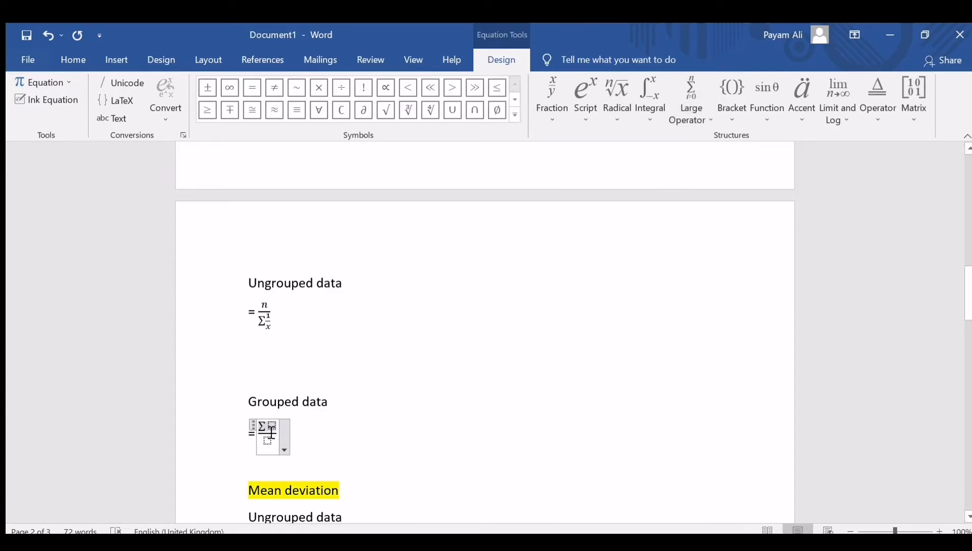
click(274, 426)
text(f)
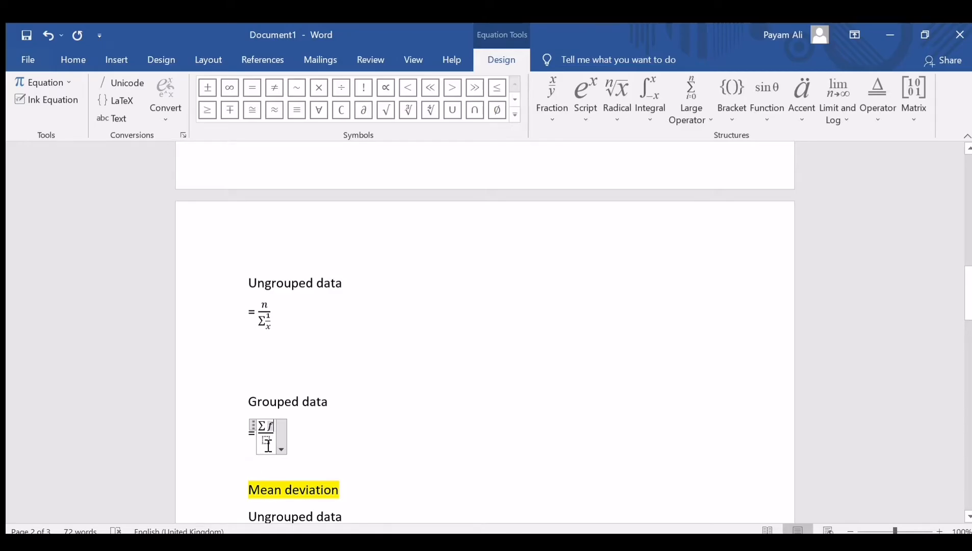
click(266, 442)
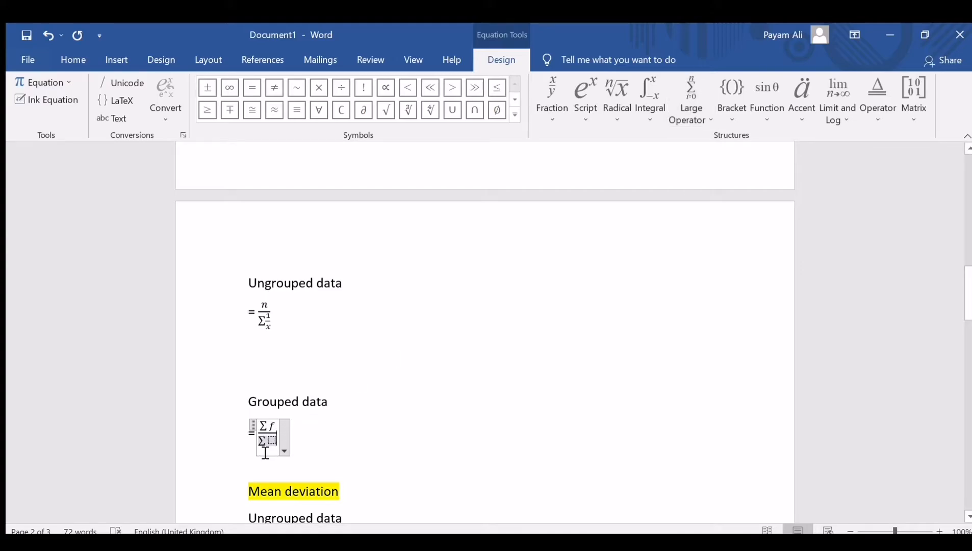
- Add a nested stacked fraction f over x after the summation sign in the grouped harmonic mean denominator
click(271, 442)
click(555, 111)
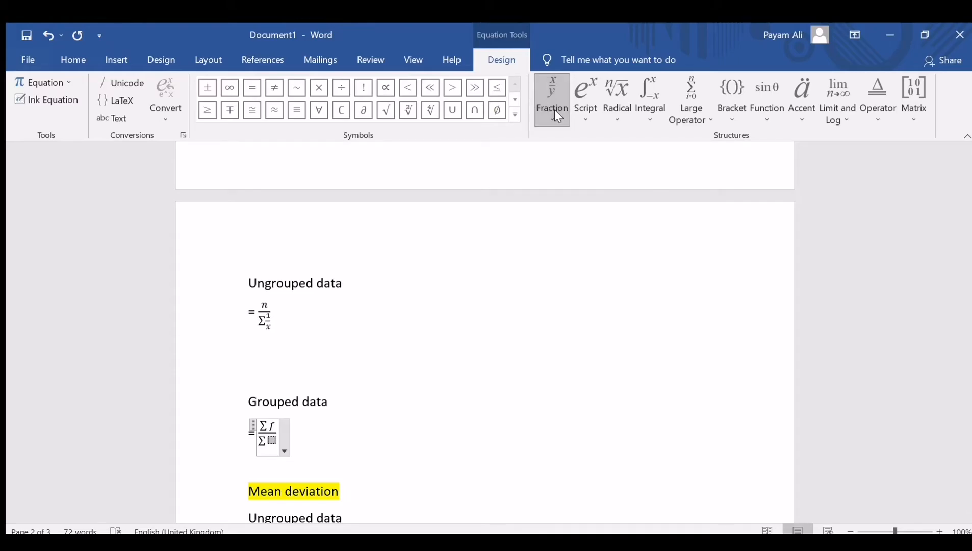
click(550, 184)
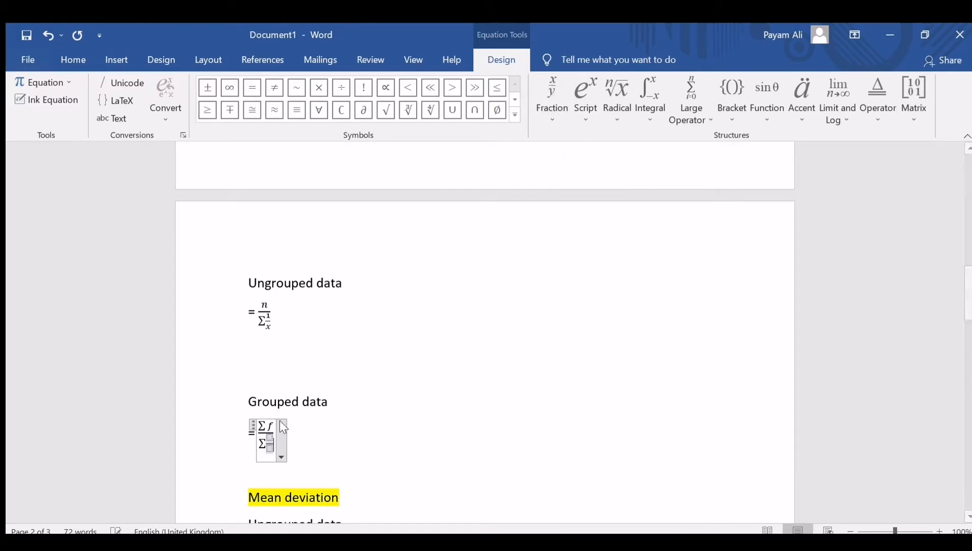
click(270, 437)
click(326, 439)
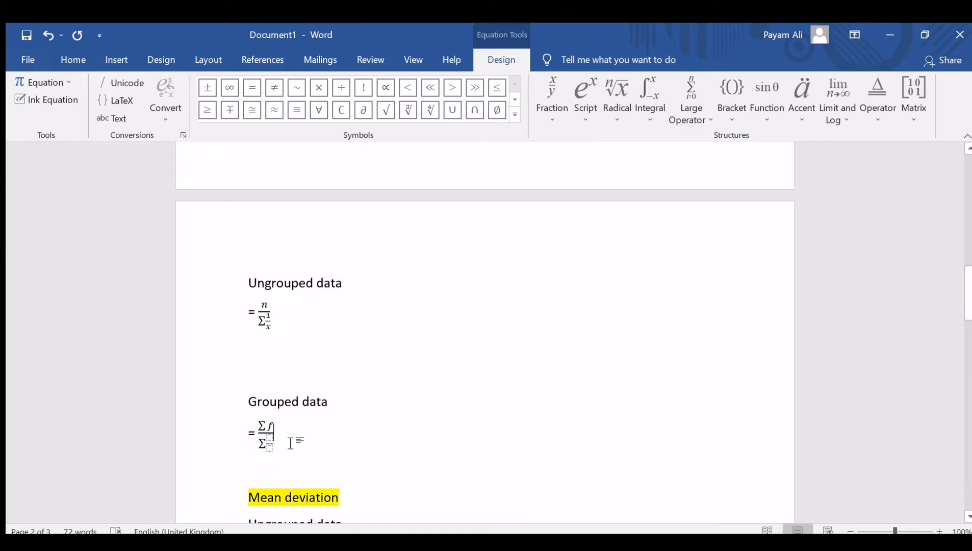
click(270, 439)
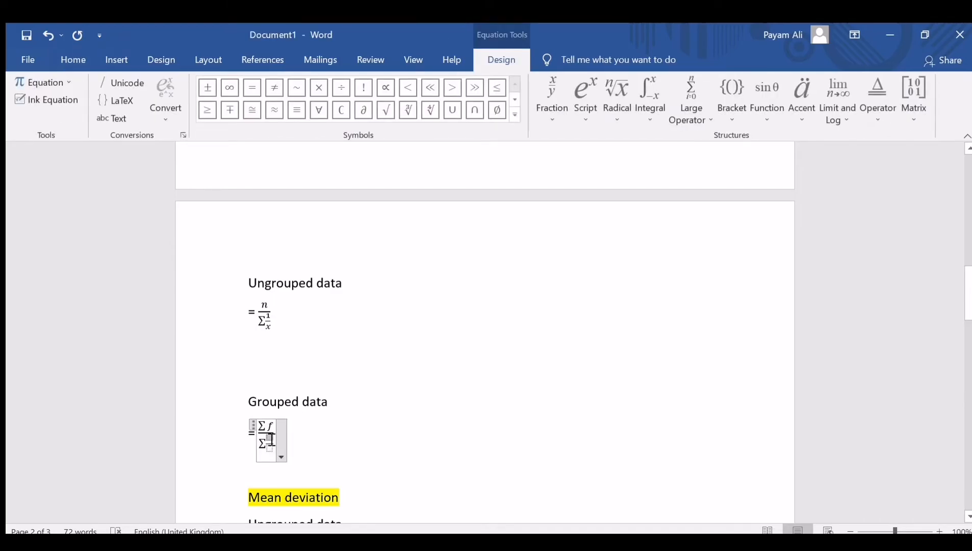
text(f/)
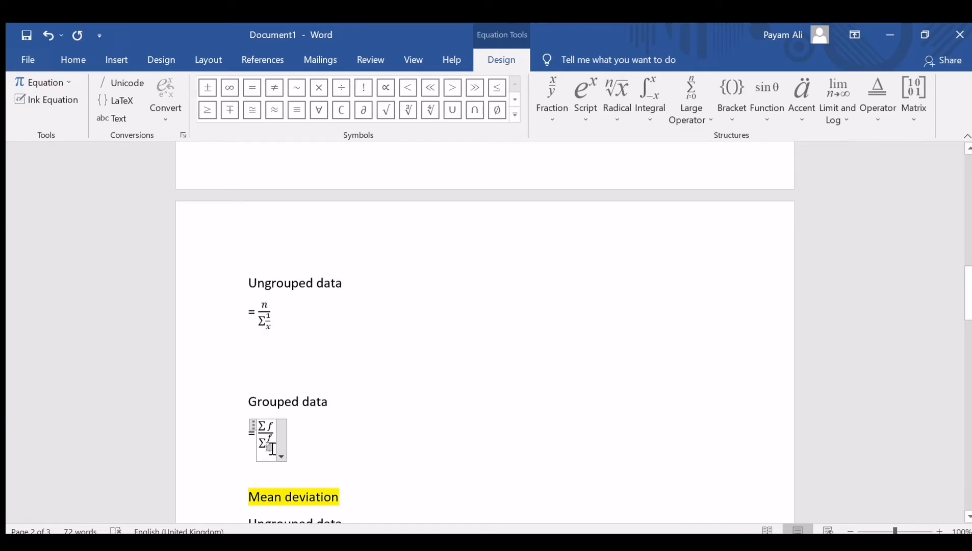
text(x)
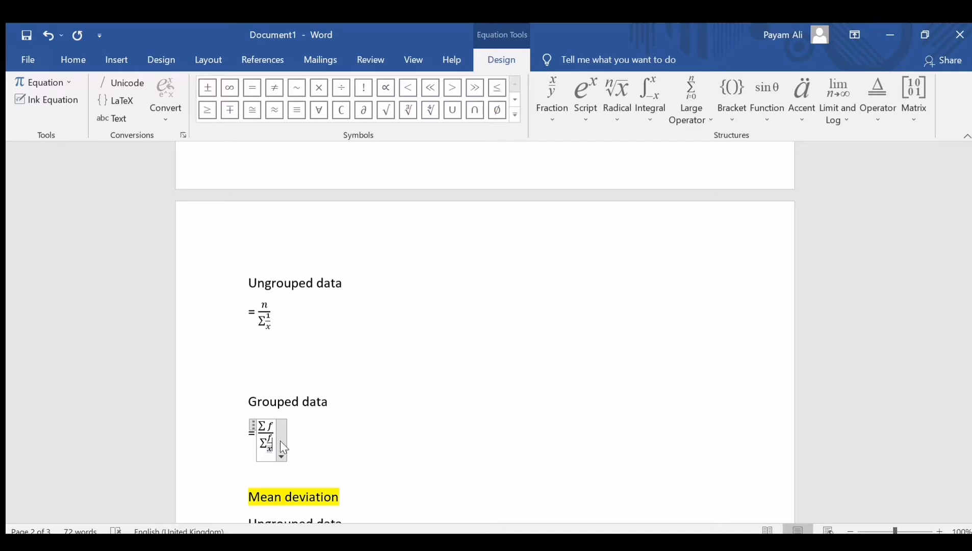
click(332, 455)
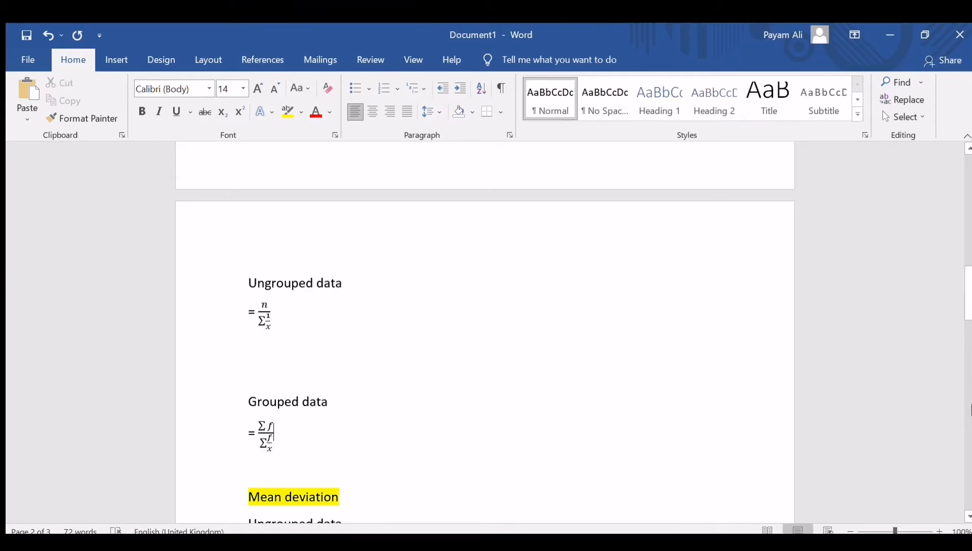
- Undo the centred empty equation under Mean deviation's "Ungrouped data" and start the formula with "=" and an equation holding an empty stacked fraction
click(968, 516)
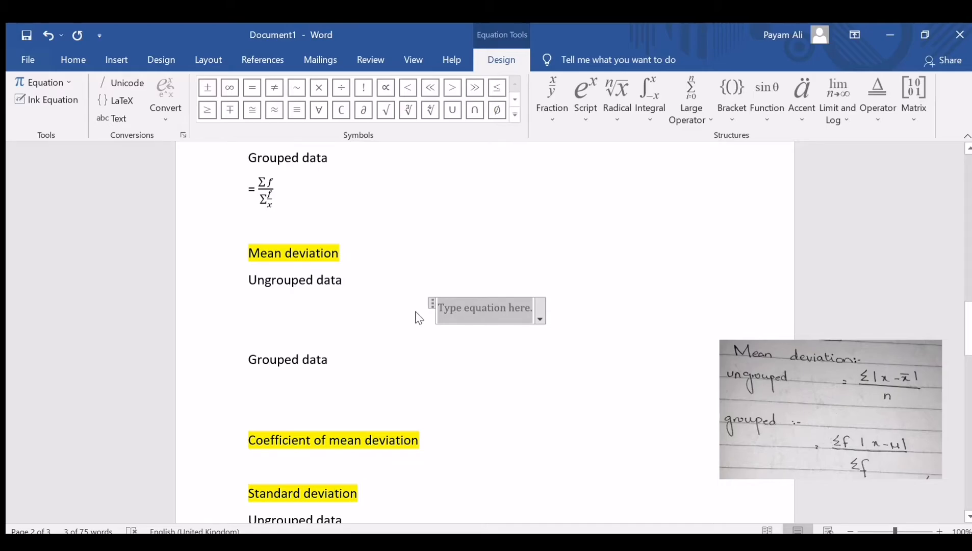
key(ctrl+z)
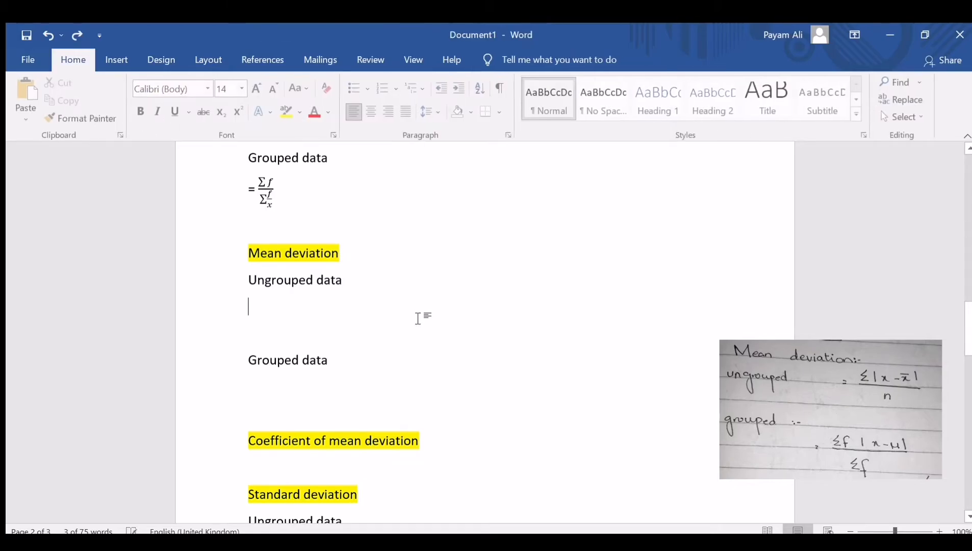
click(251, 306)
text(=)
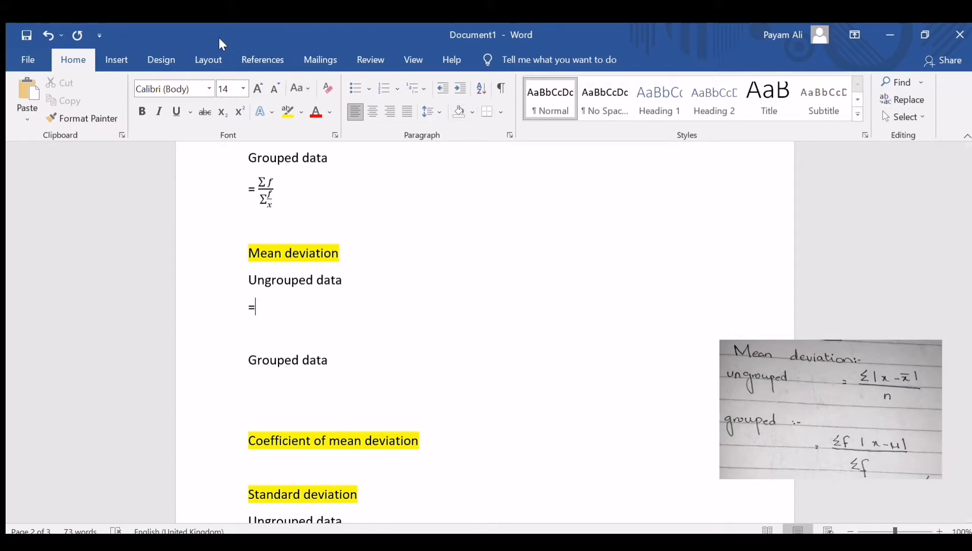
click(108, 58)
click(856, 76)
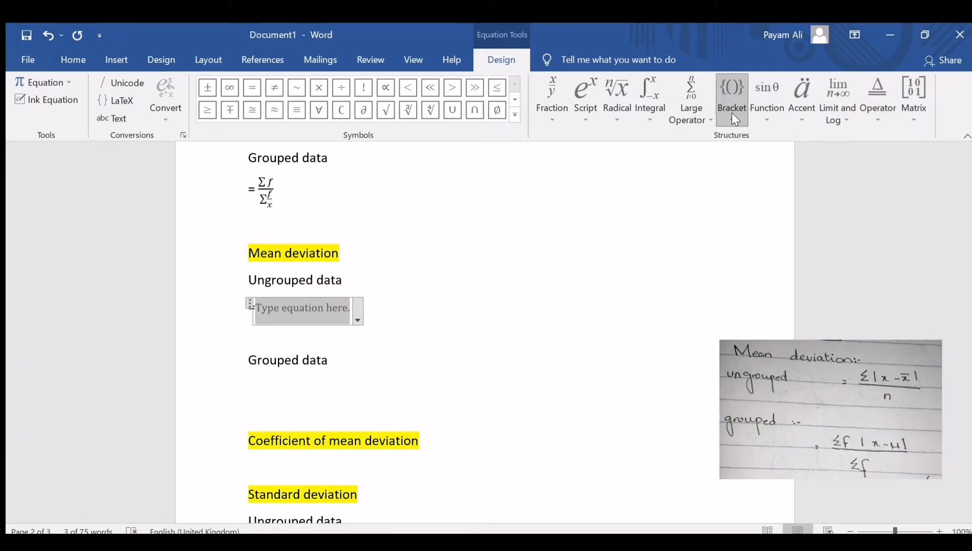
click(545, 102)
click(564, 171)
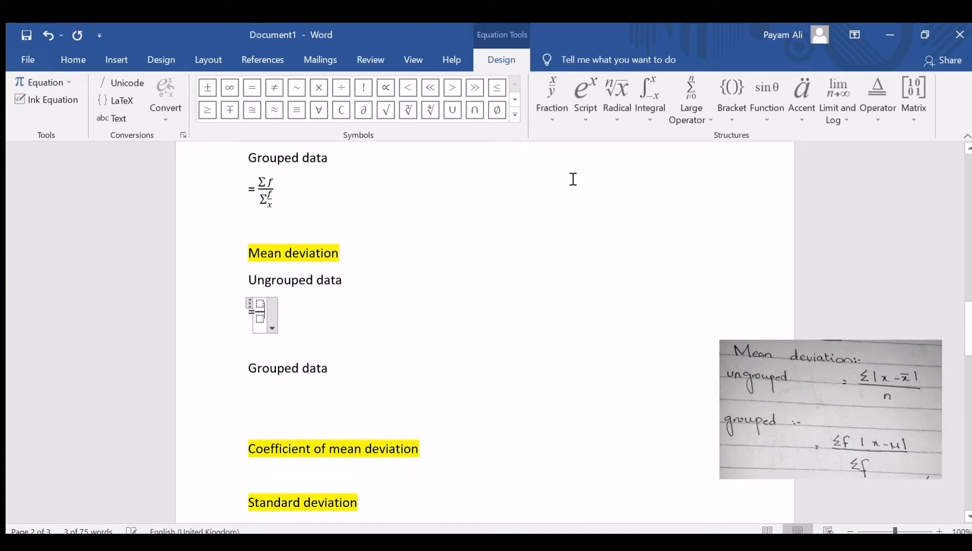
- Fill the numerator of the ungrouped mean deviation fraction with a summation sign and absolute-value bars containing "x-"
click(260, 305)
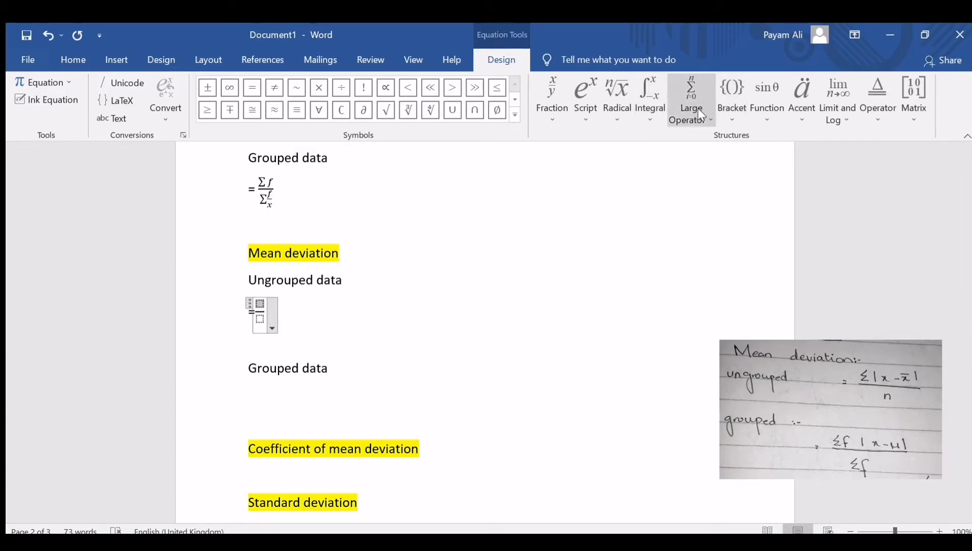
click(689, 182)
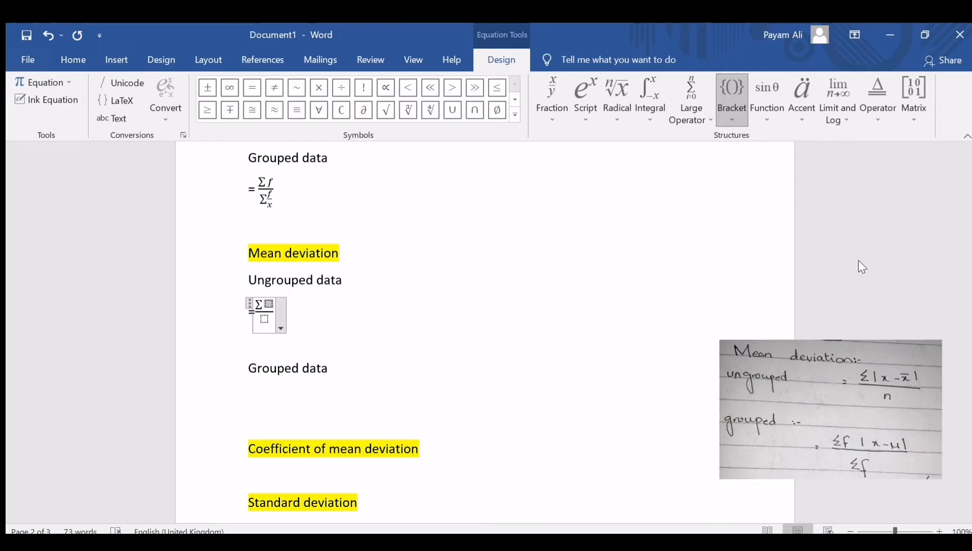
click(270, 303)
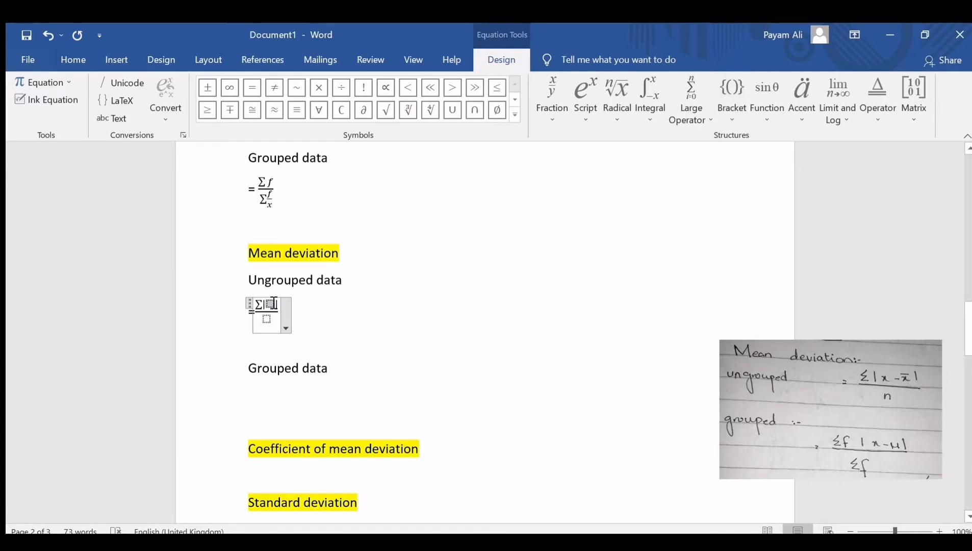
text(x|)
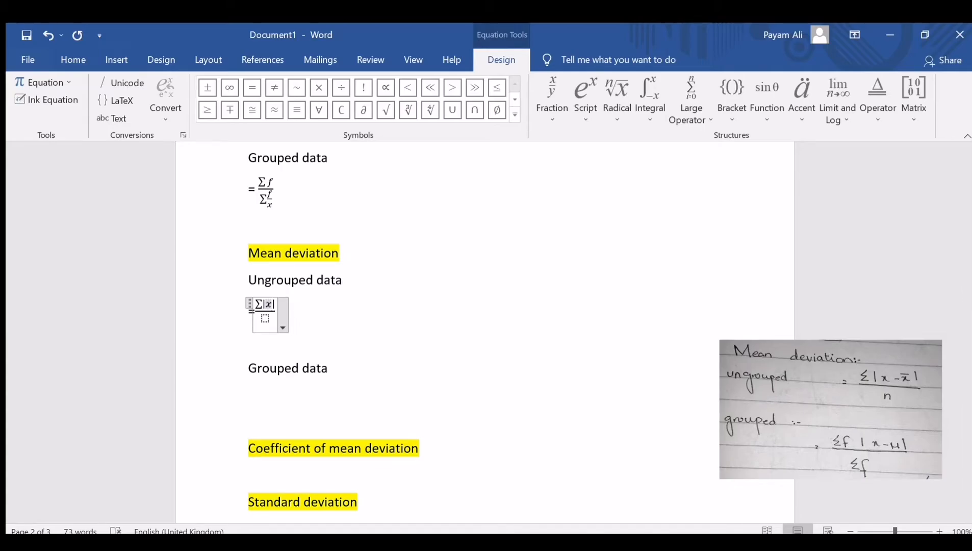
text(-)
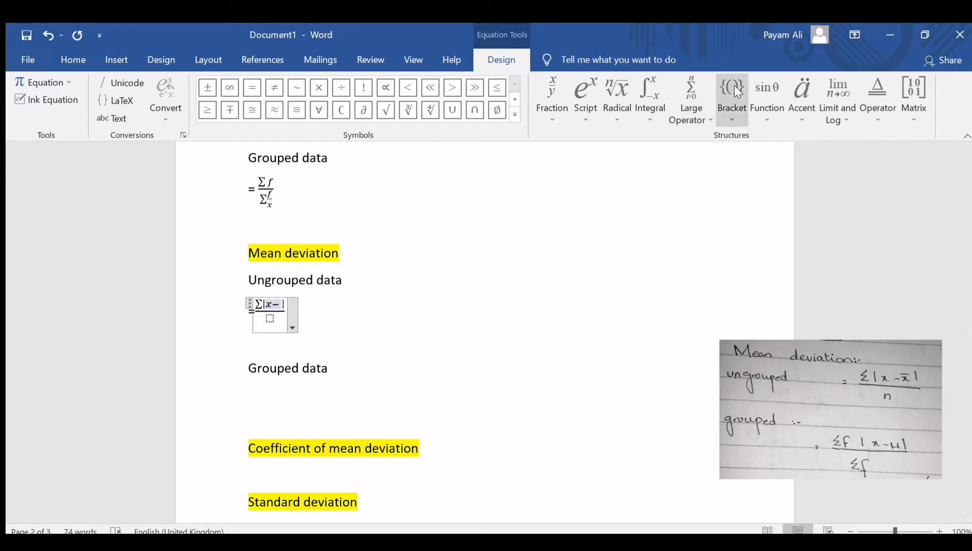
- Add x̄ after the minus sign in the ungrouped mean deviation numerator and enter n as the denominator
click(792, 86)
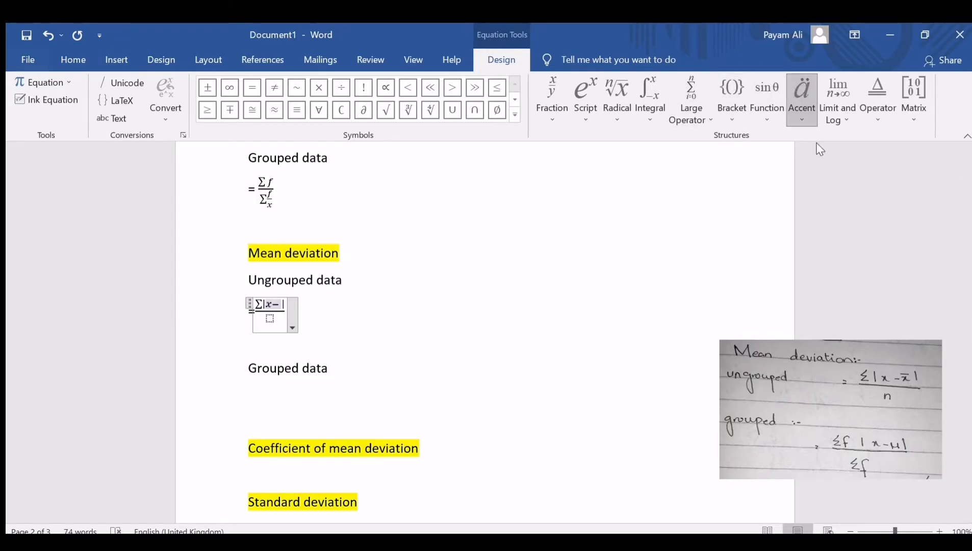
click(845, 271)
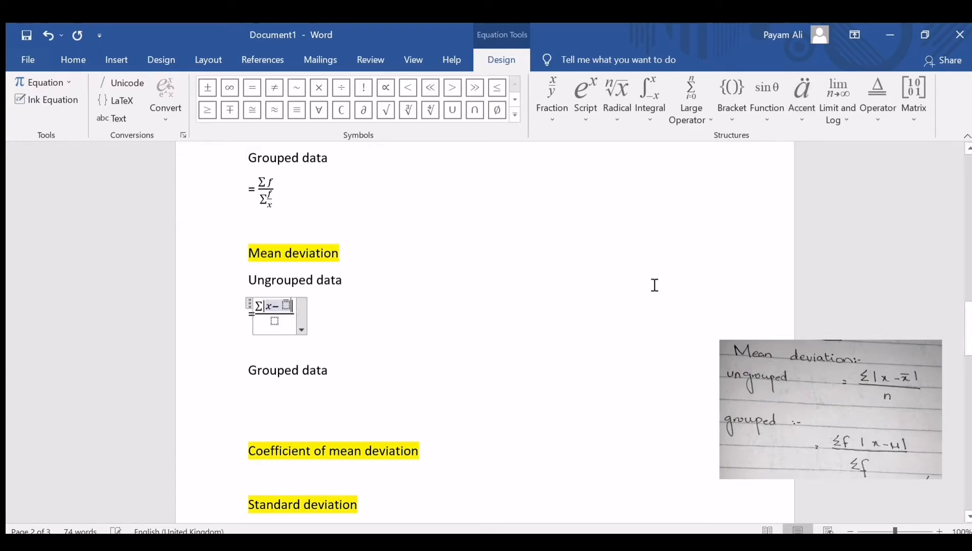
click(288, 306)
text(x̄)
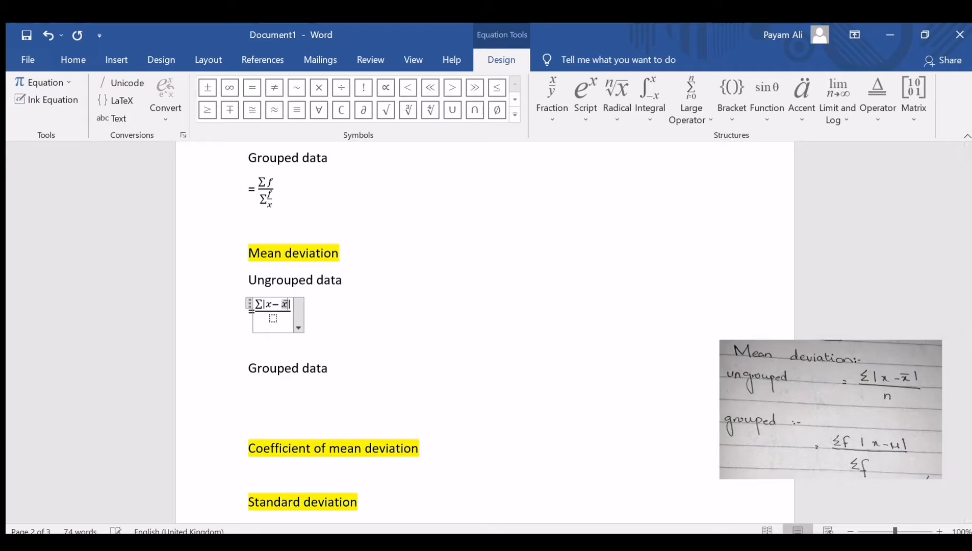
click(275, 320)
text(n)
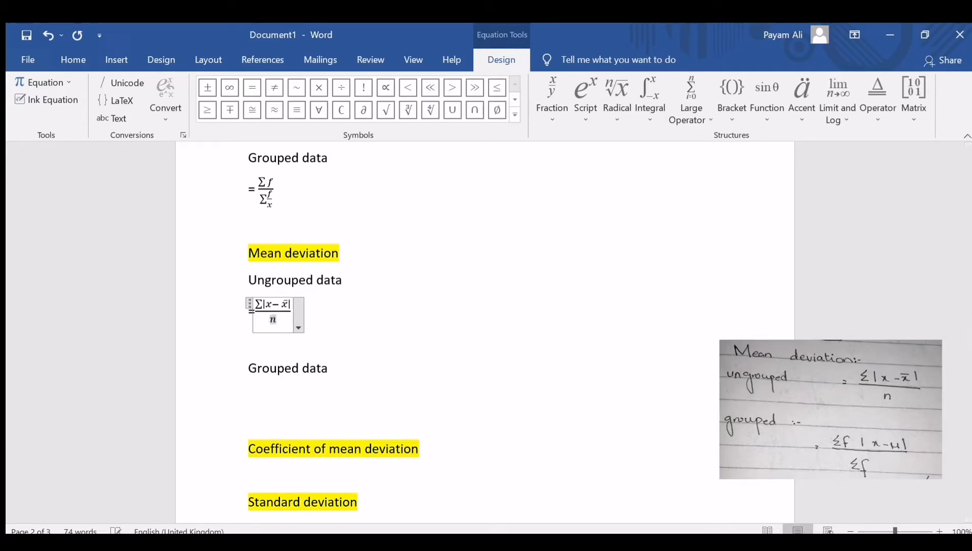
click(341, 334)
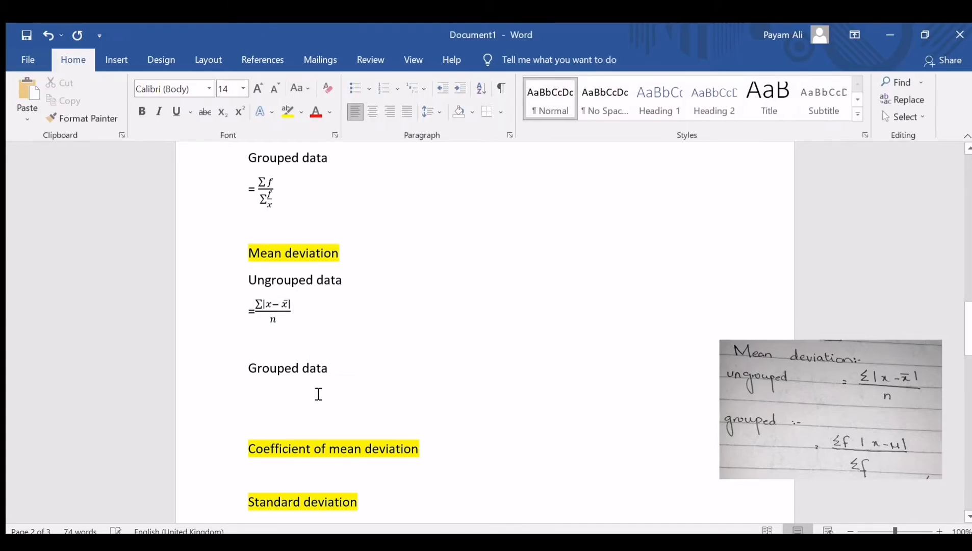
- Start the grouped mean deviation formula on a new line under "Grouped data" with "=" and an equation holding an empty stacked fraction
click(333, 386)
click(298, 387)
click(359, 368)
key(Return)
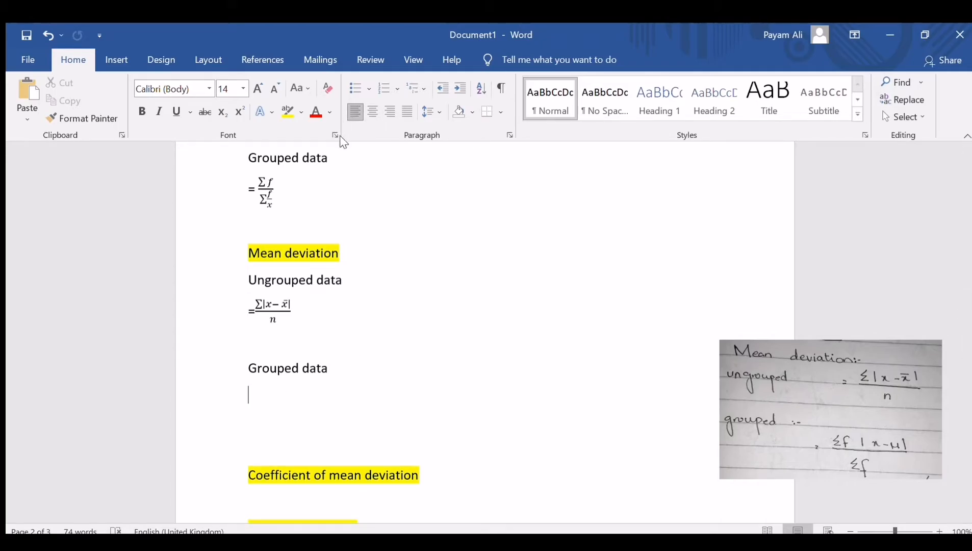
text(=)
click(119, 54)
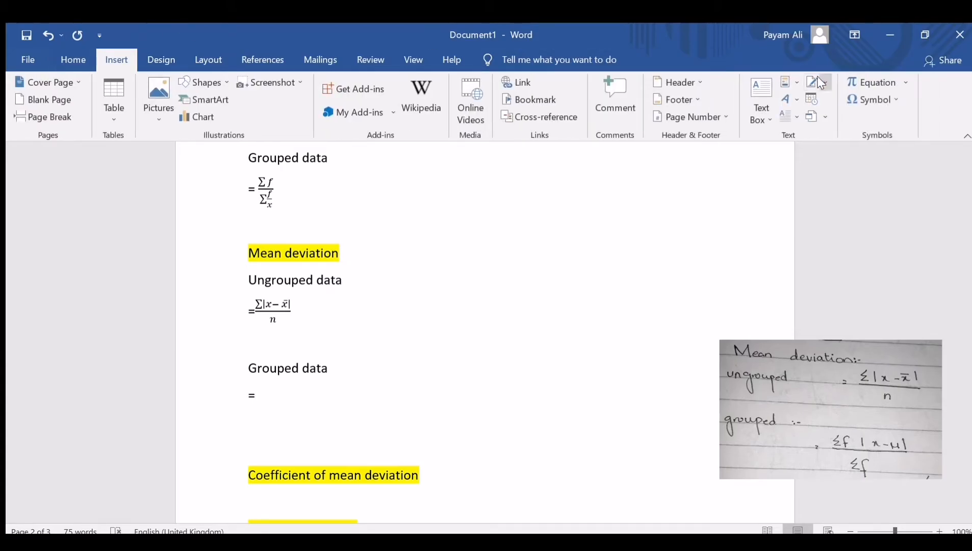
click(855, 80)
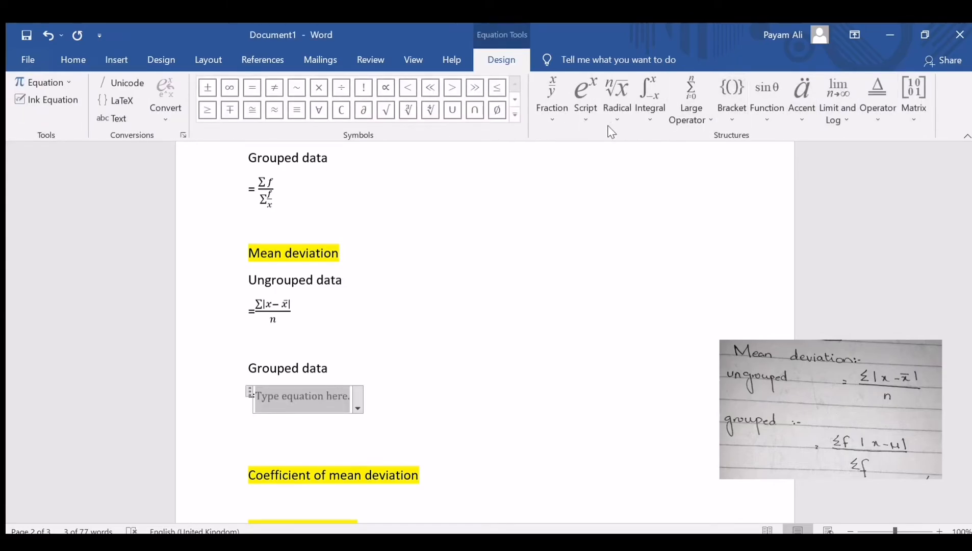
click(556, 104)
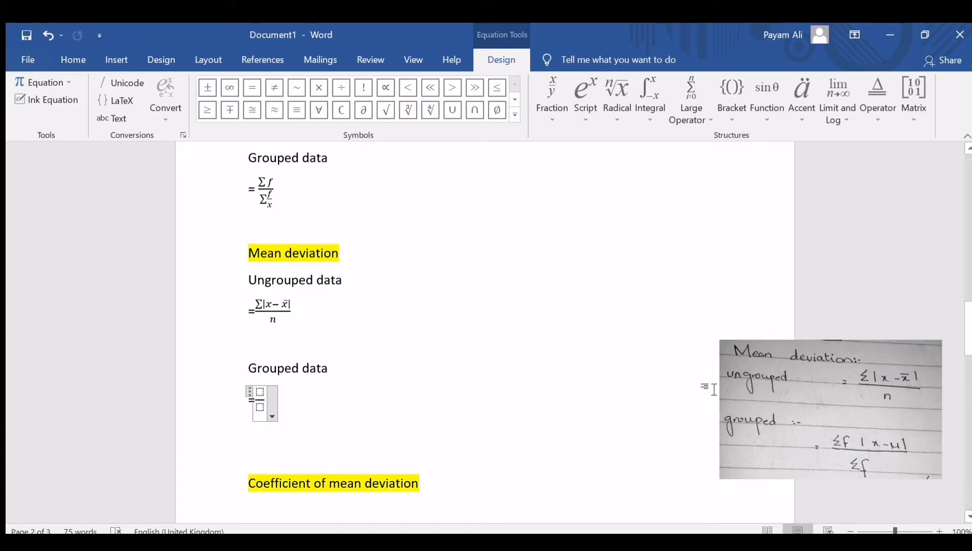
- Enter Σf |x−μ| as the numerator of the grouped mean deviation fraction, using absolute-value brackets and the μ symbol
click(264, 389)
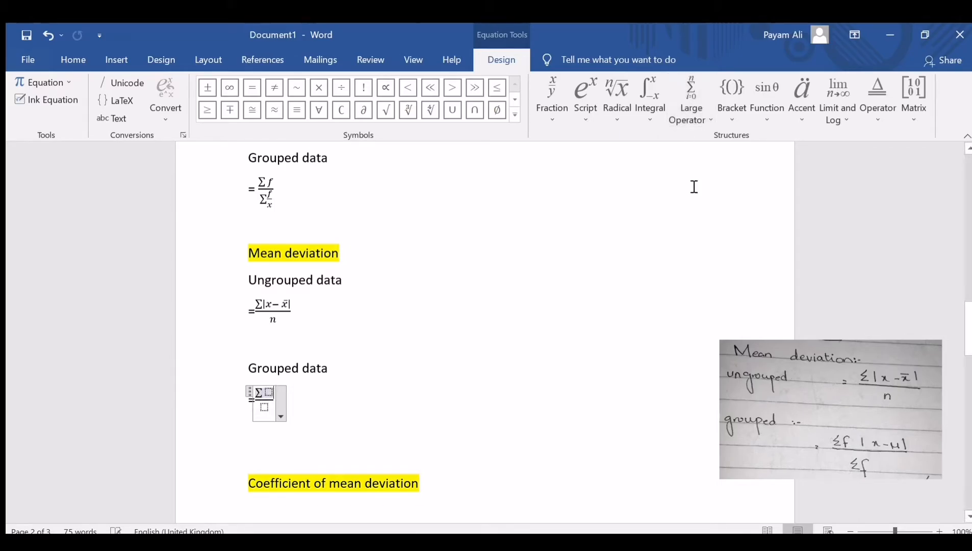
click(268, 394)
text(f)
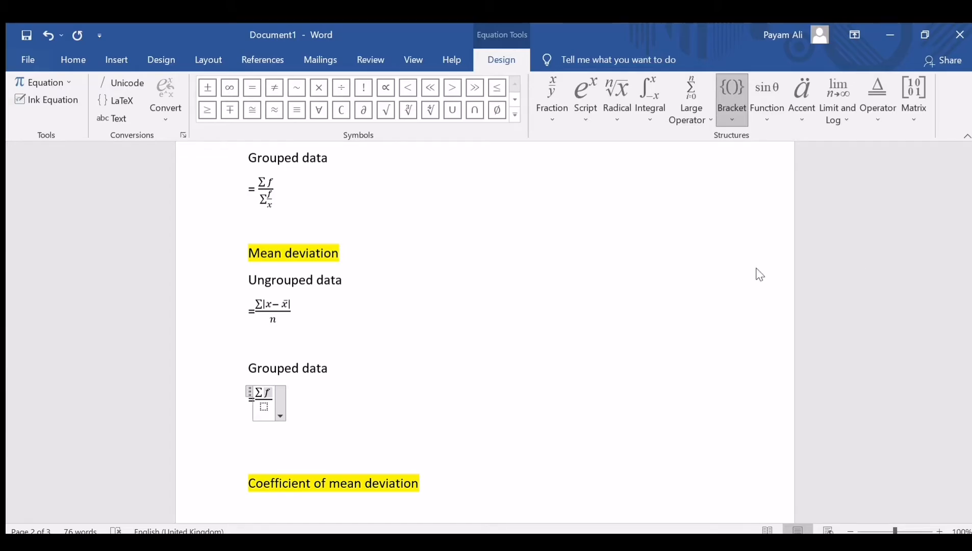
click(871, 253)
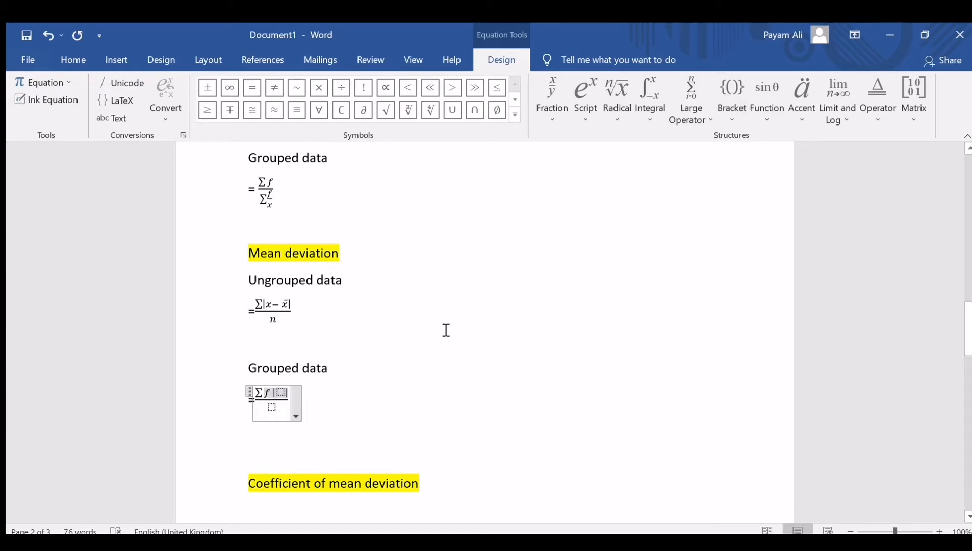
click(281, 392)
text(x)
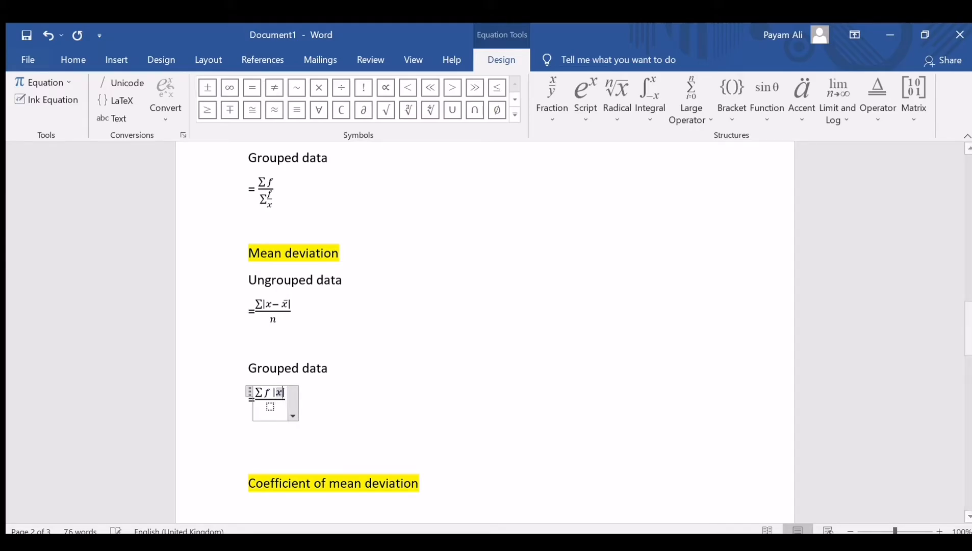
text(-)
click(514, 99)
click(514, 99)
click(501, 113)
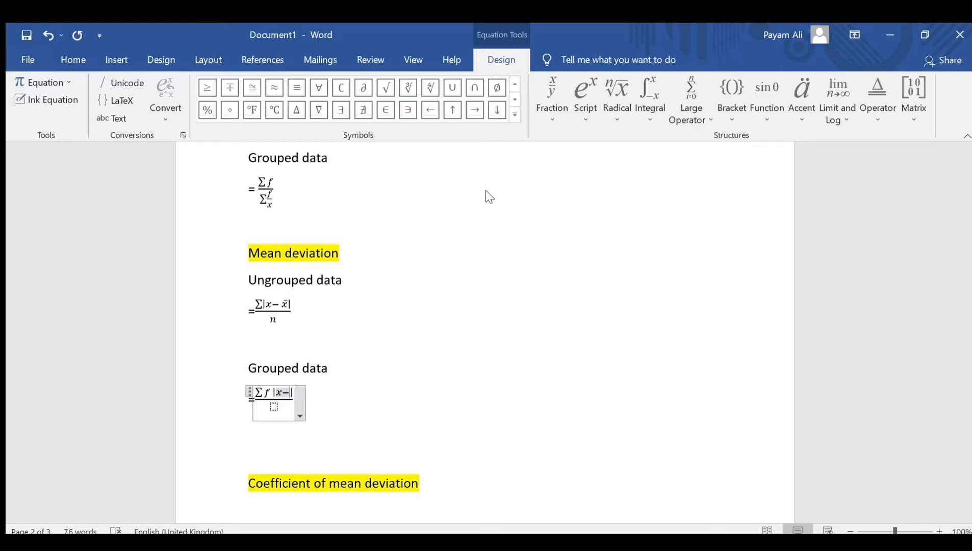
- Enter Σf as the denominator of the grouped mean deviation fraction and leave the equation
click(279, 408)
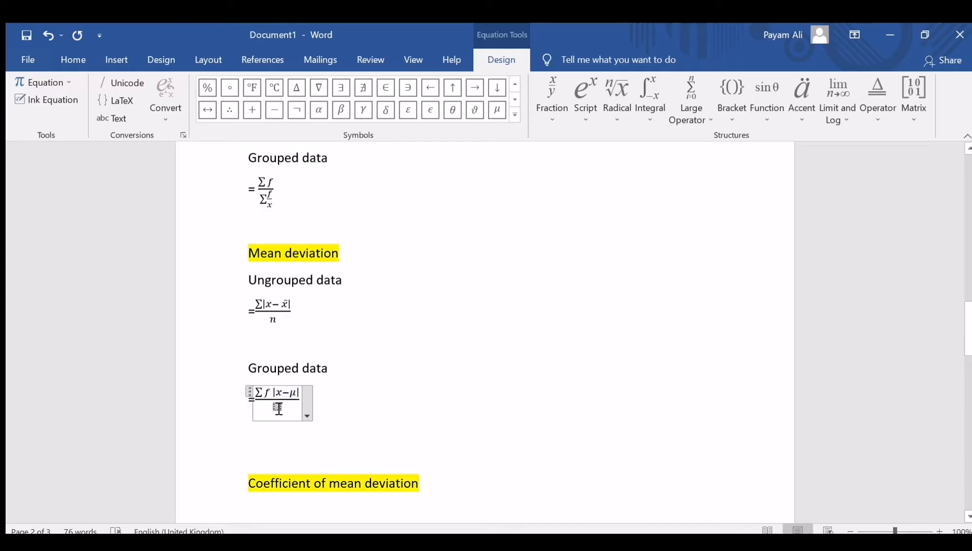
click(675, 102)
click(283, 408)
text(f)
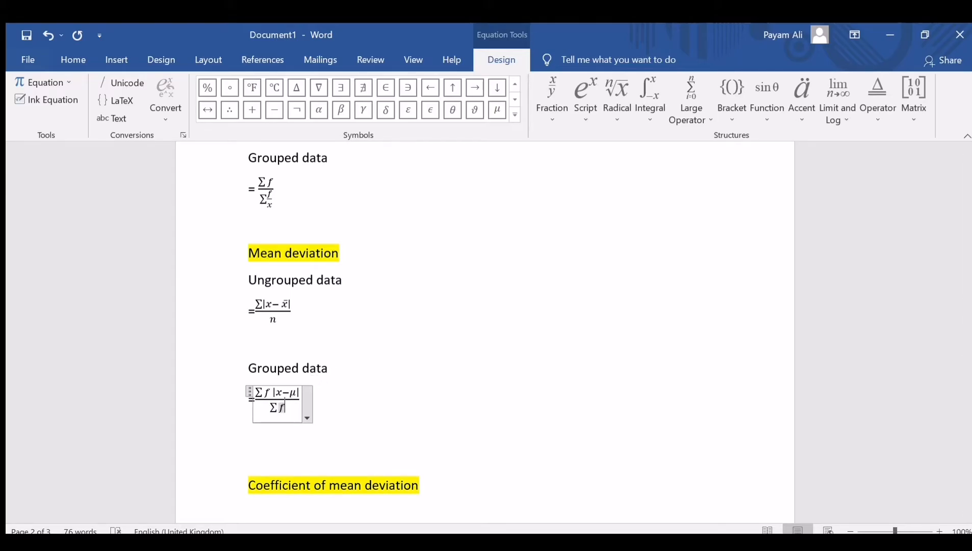
click(341, 408)
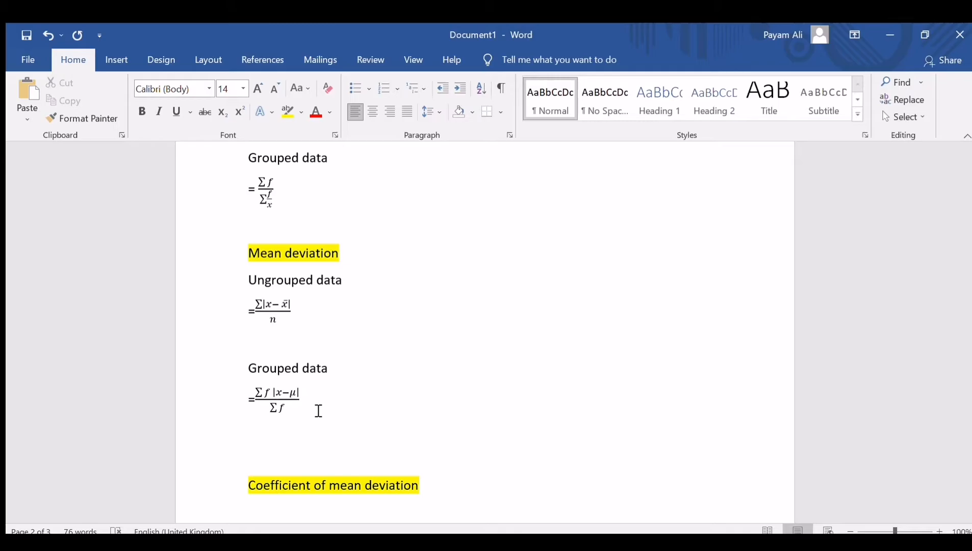
- Start the formula under "Coefficient of mean deviation" with "=" and an equation holding an empty stacked fraction
scroll(447, 272, down, 4)
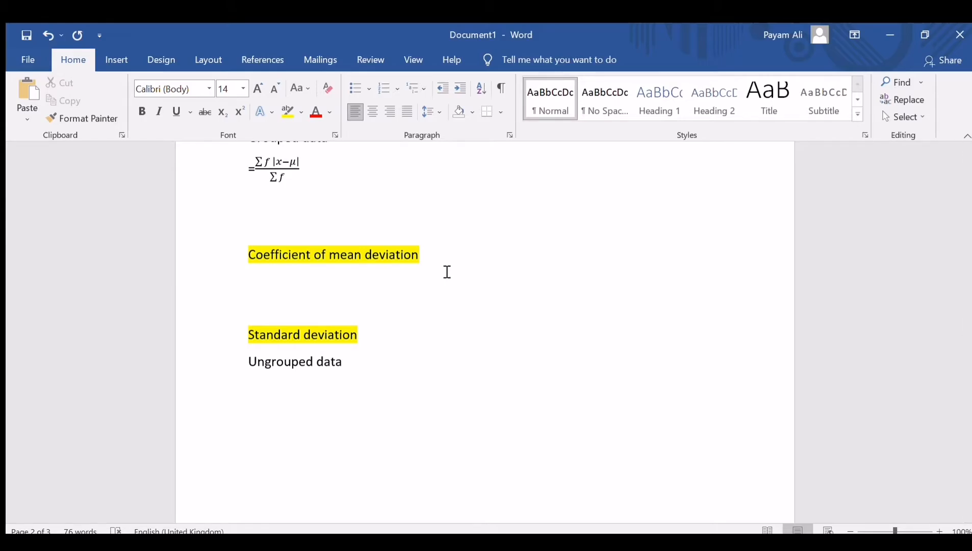
text(=)
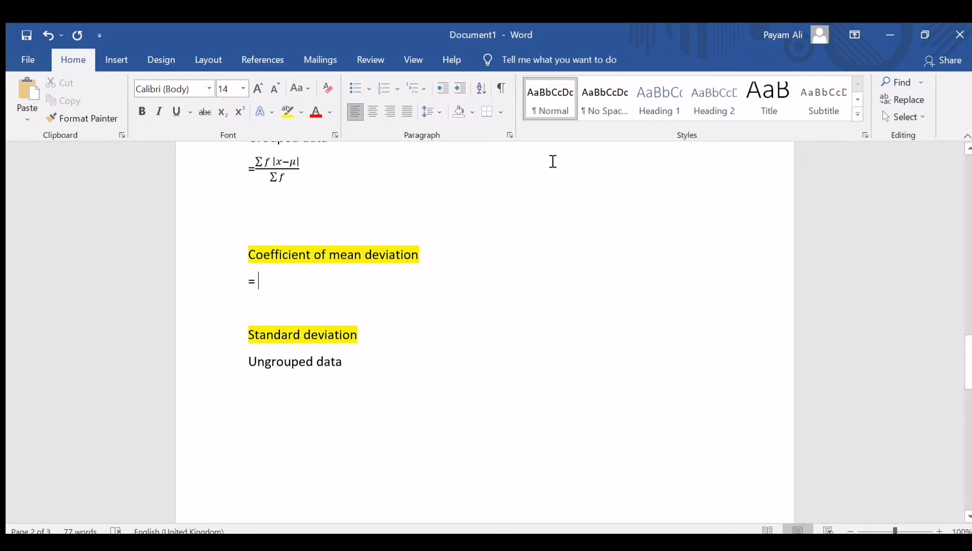
click(122, 59)
click(873, 82)
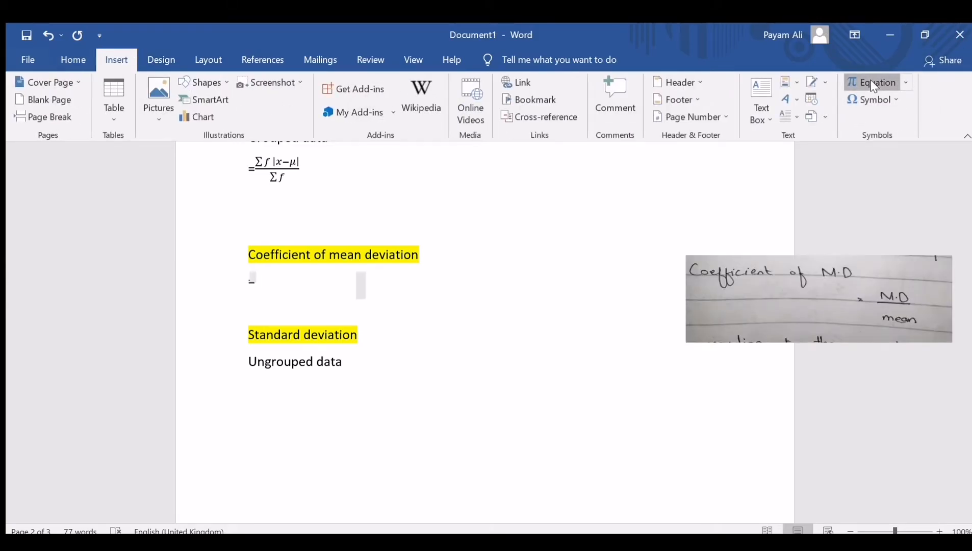
click(536, 102)
click(559, 186)
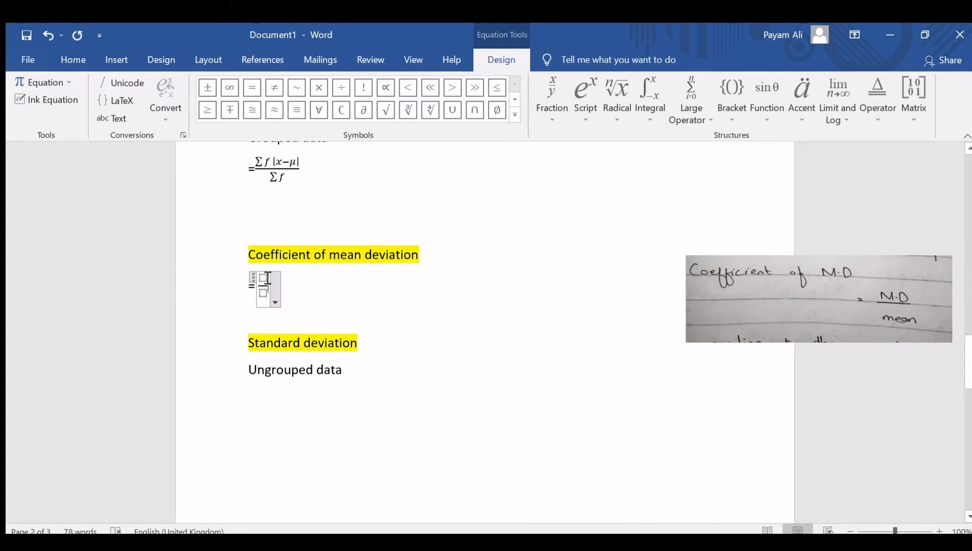
- Fill the coefficient of mean deviation fraction with "m.d" over "mean" and leave the equation
click(264, 278)
text(m.d)
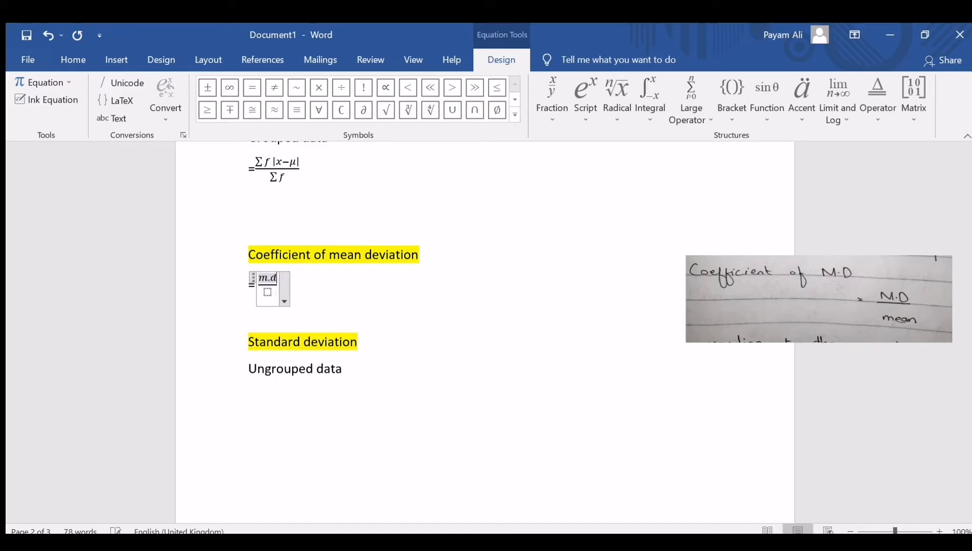
click(266, 294)
text(mean)
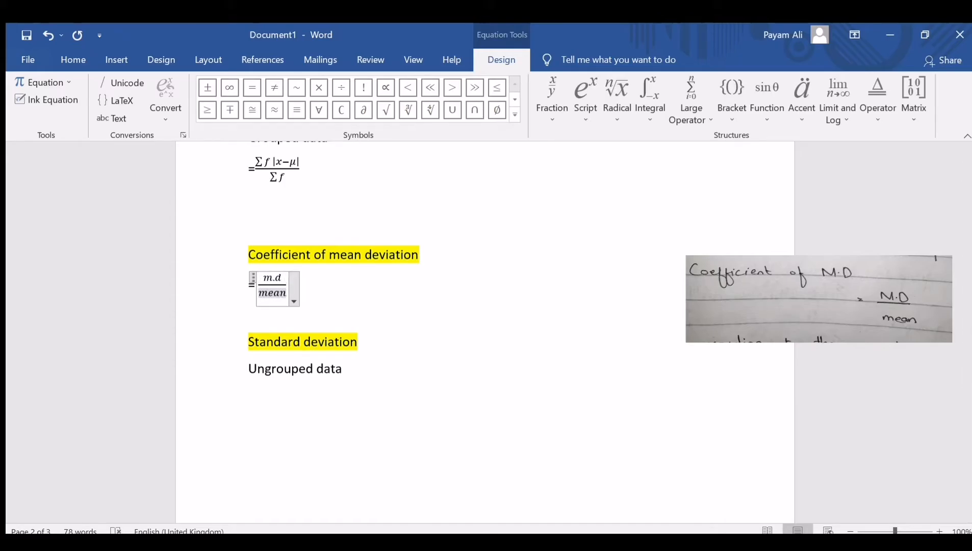
click(362, 315)
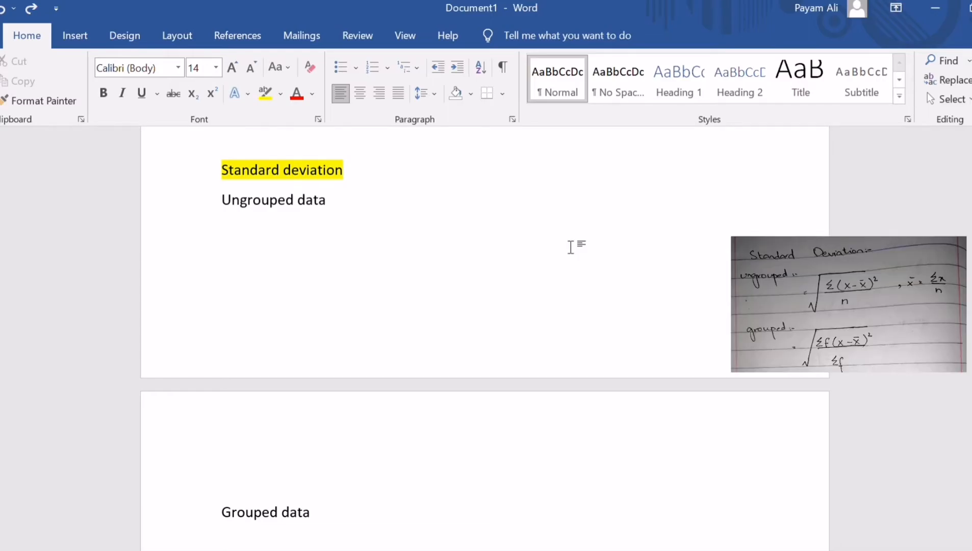
- Start the ungrouped standard deviation formula with "=" and an equation holding a square root over an empty stacked fraction, selecting its numerator
text(=)
click(76, 32)
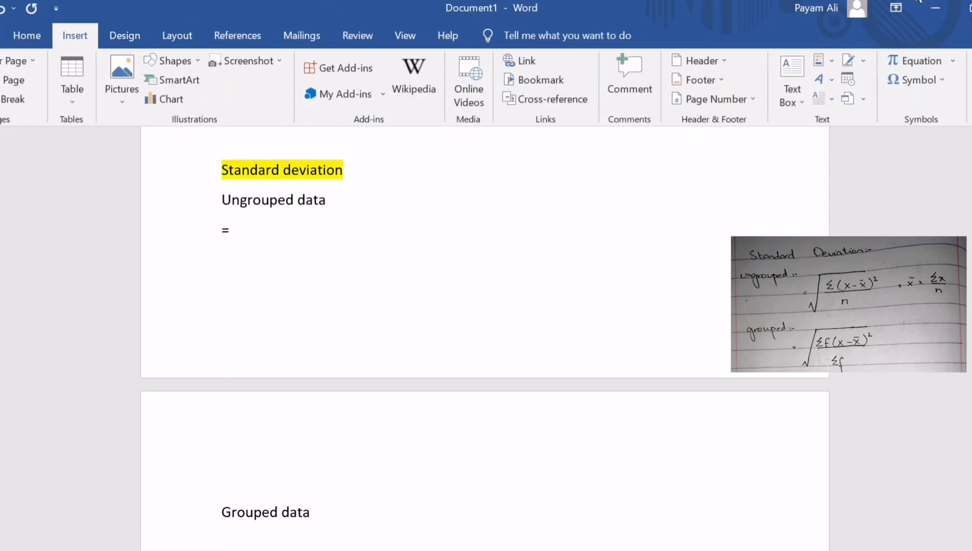
click(917, 57)
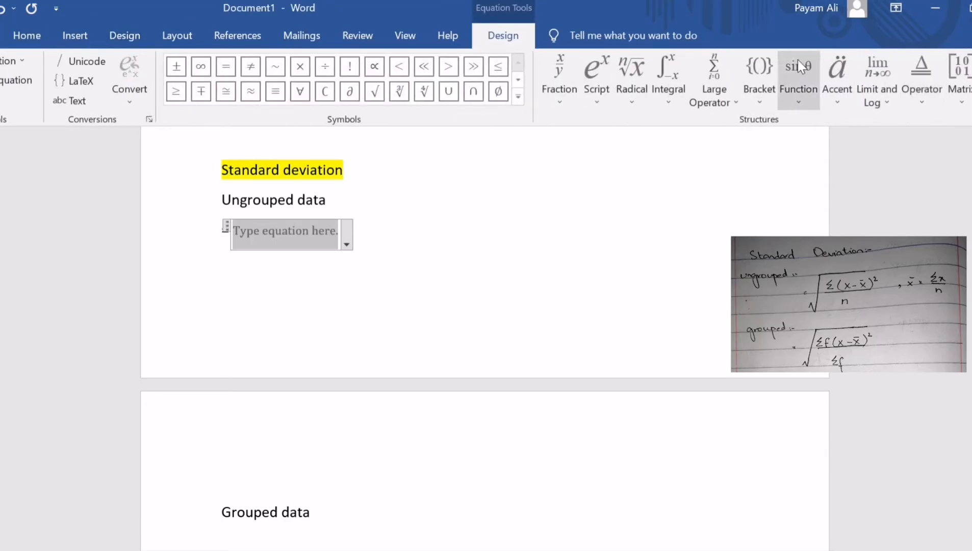
click(634, 82)
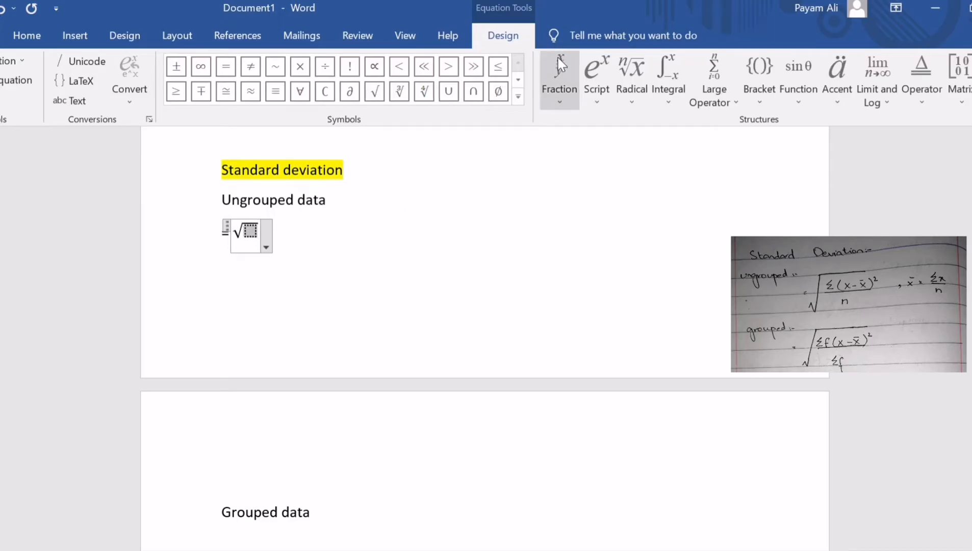
click(550, 71)
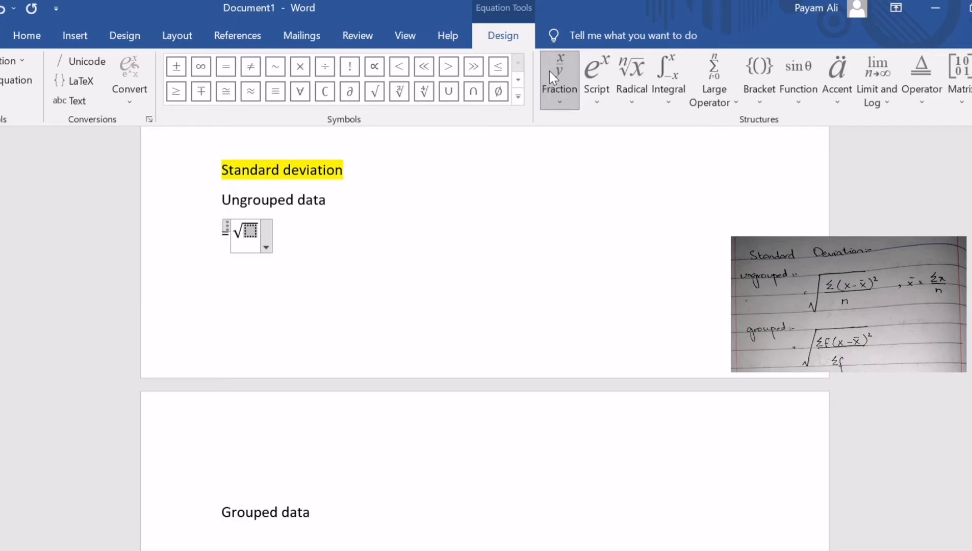
click(561, 170)
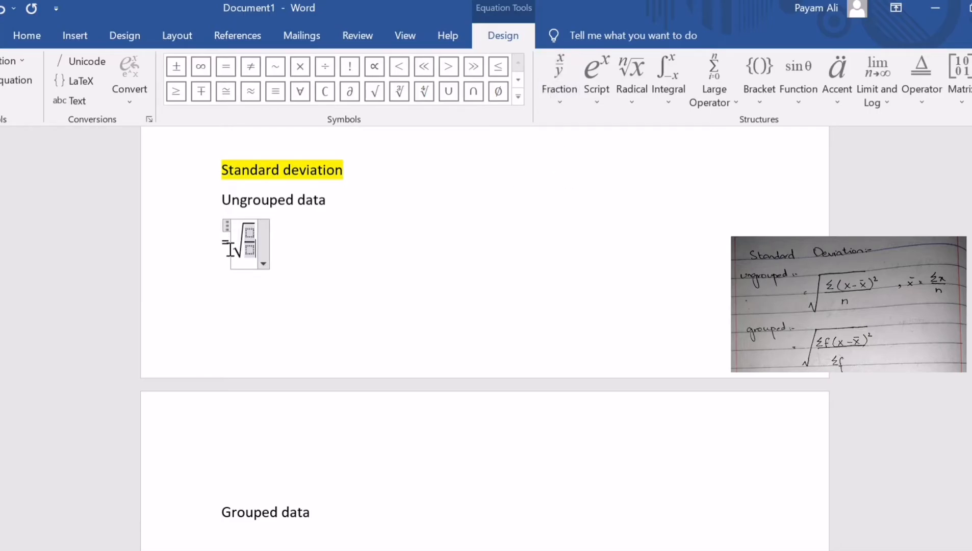
click(251, 235)
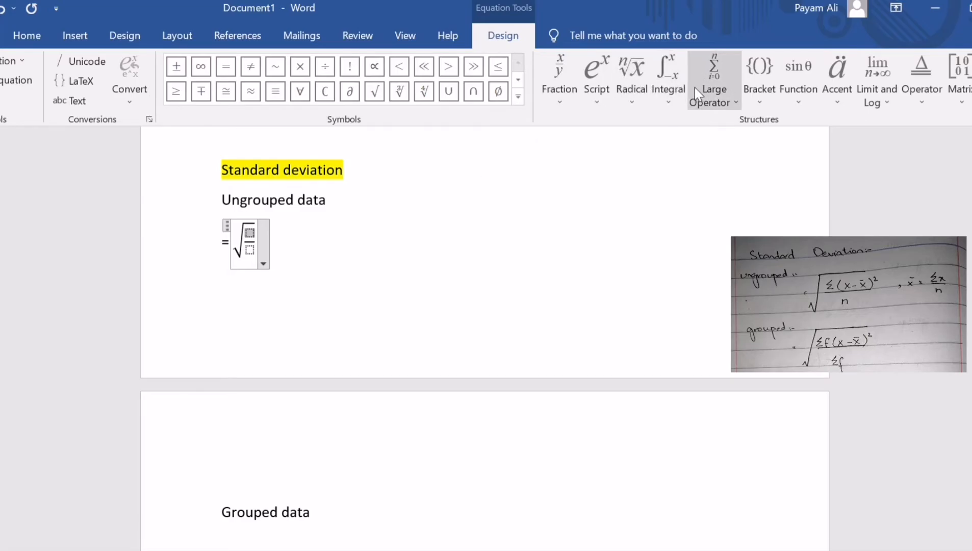
- Fill the fraction in the ungrouped standard deviation root with Σ(x − x̄), using a bar accent, over n
click(713, 163)
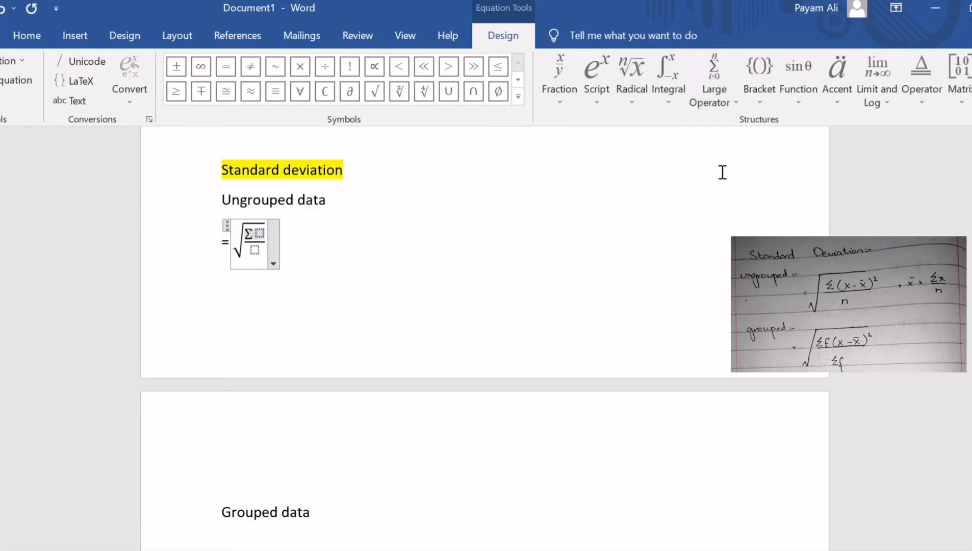
click(260, 233)
click(745, 86)
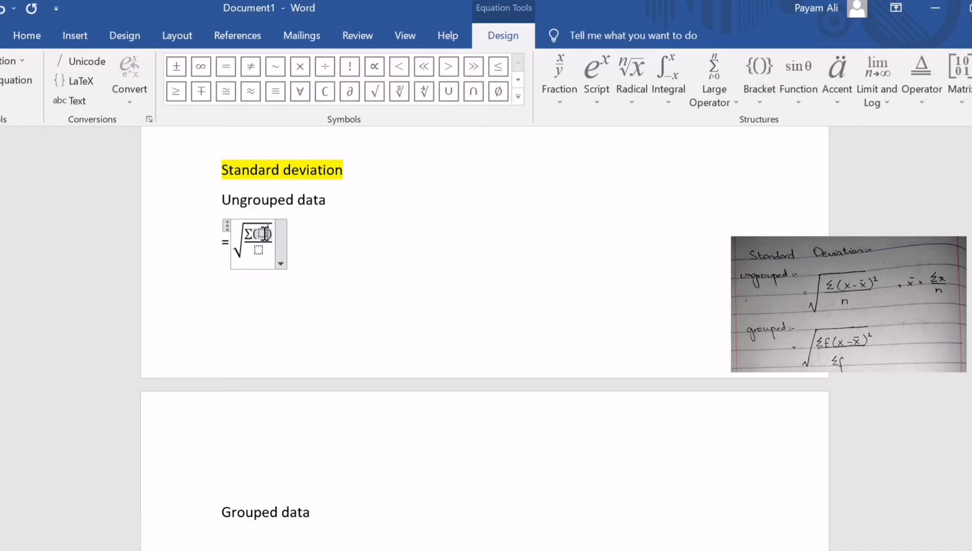
text(x-)
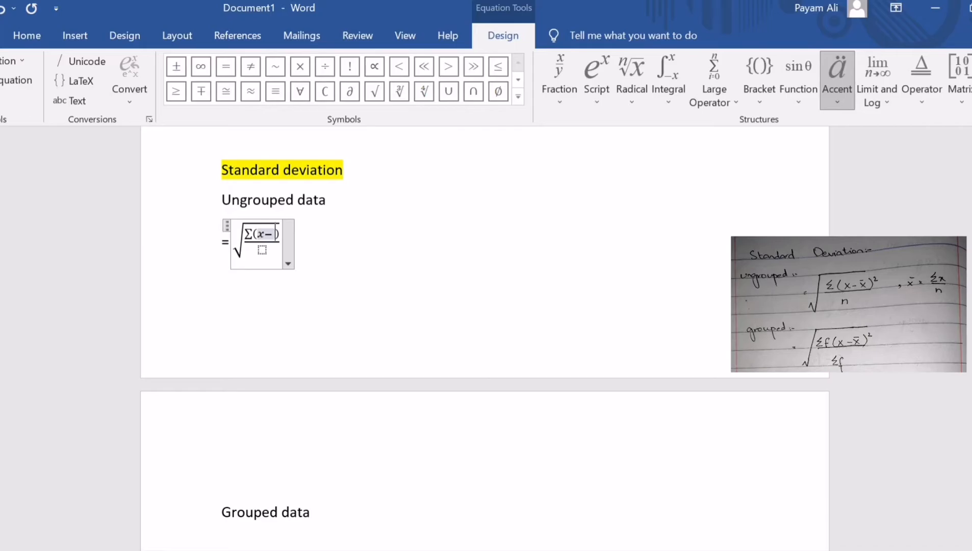
click(890, 245)
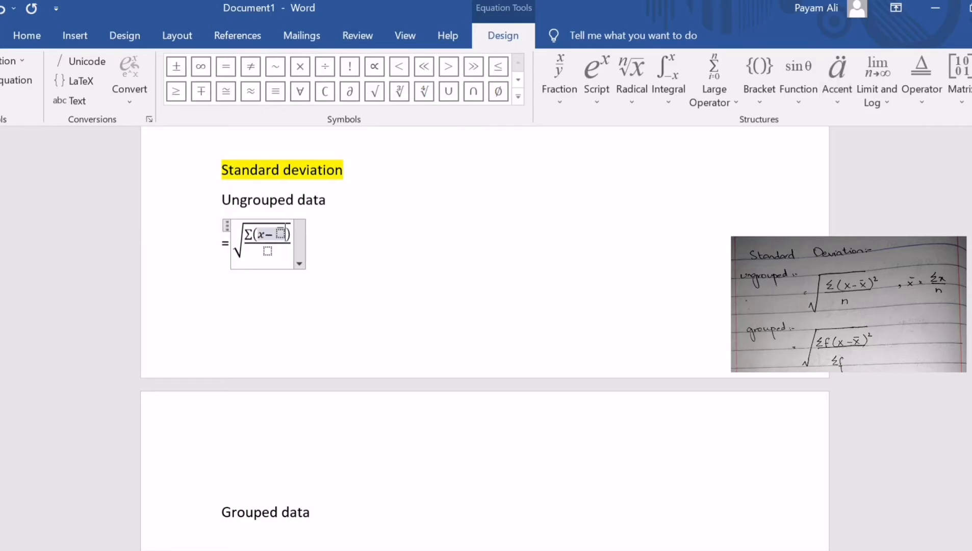
click(283, 236)
text(x̄)
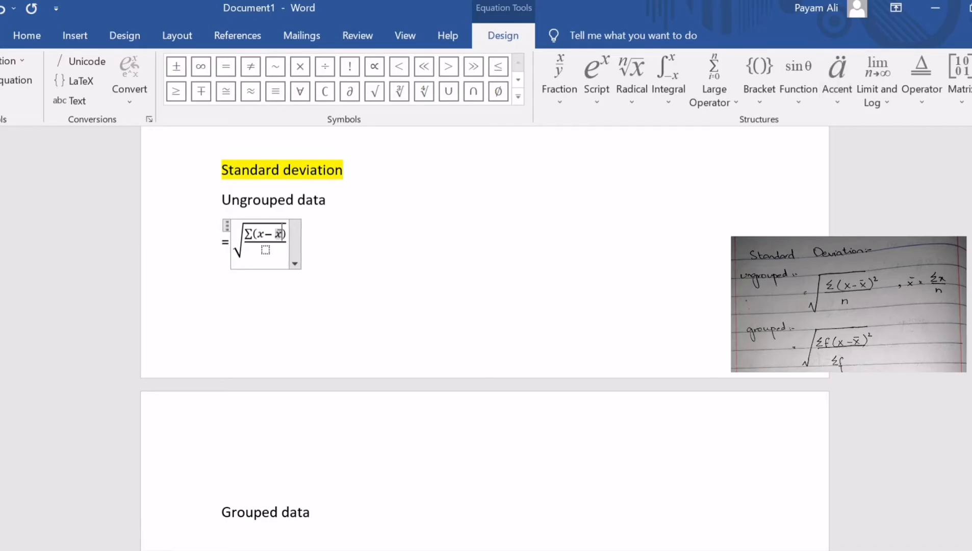
click(269, 253)
text(n)
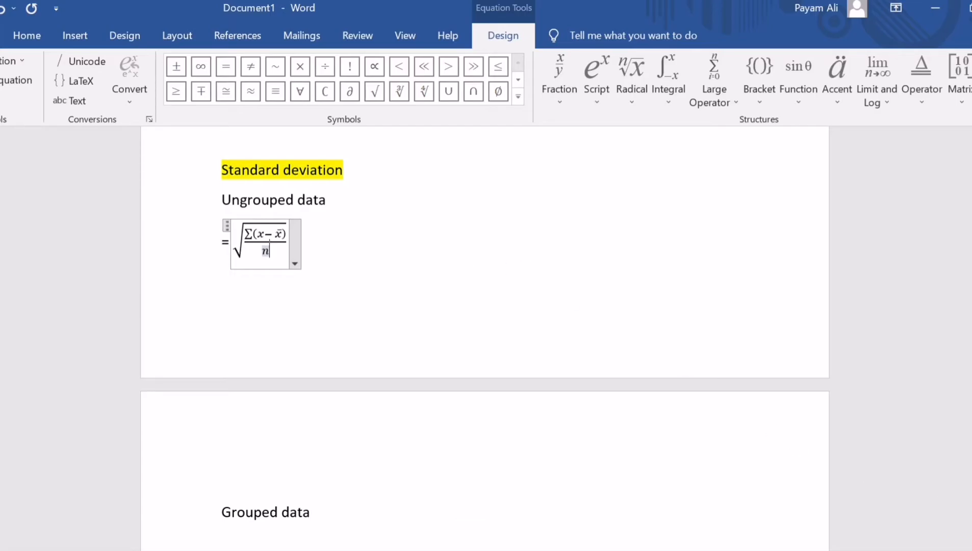
- Start the grouped standard deviation formula with "=" and an equation holding a square root over an empty stacked fraction
scroll(485, 332, down, 3)
scroll(484, 332, down, 2)
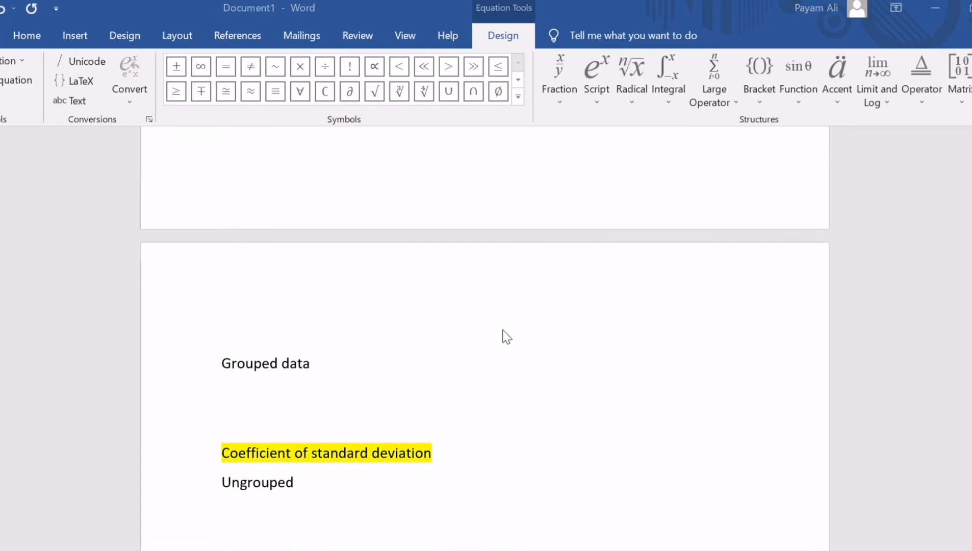
click(306, 391)
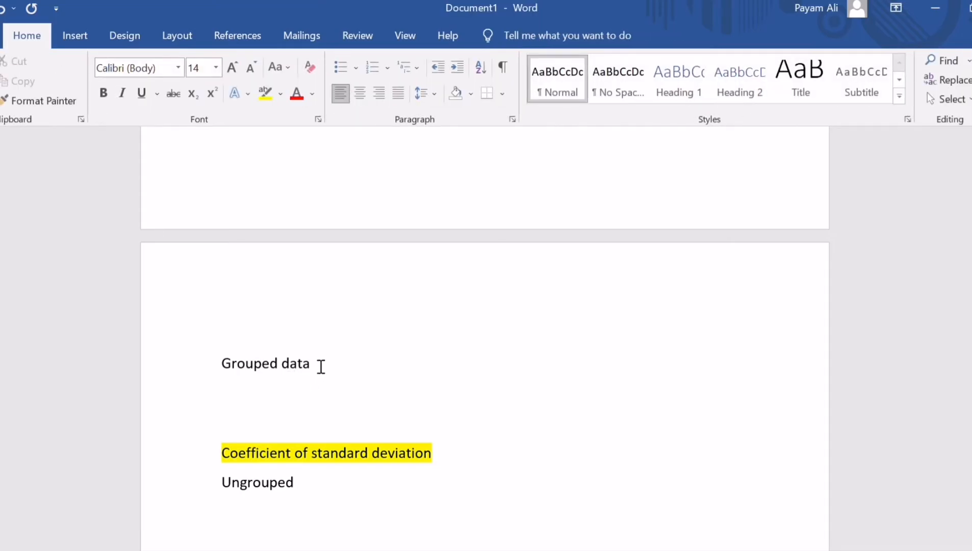
text(=)
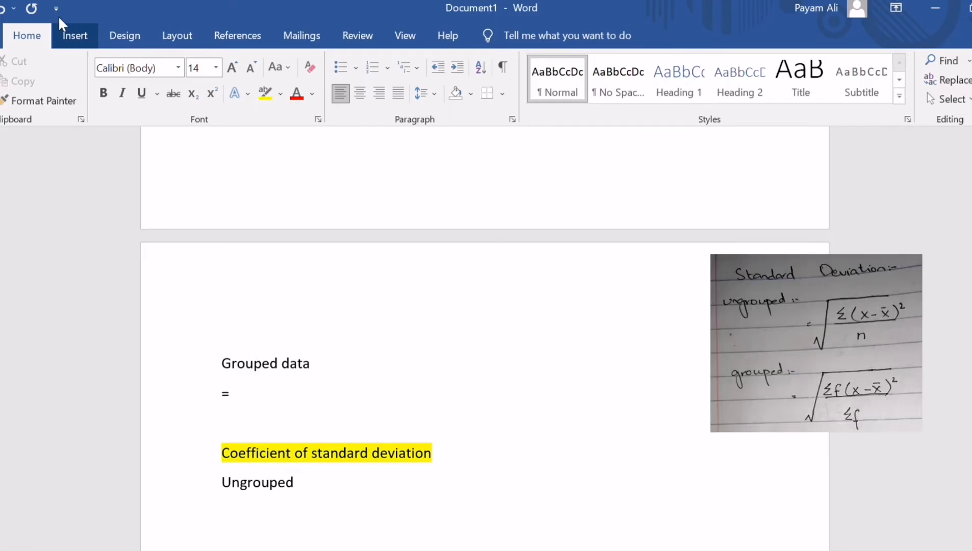
click(65, 34)
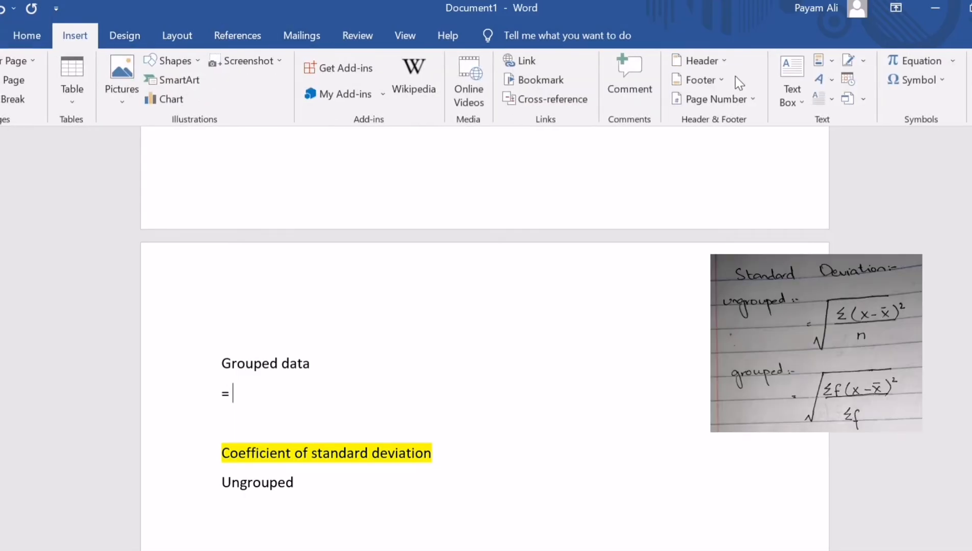
click(914, 61)
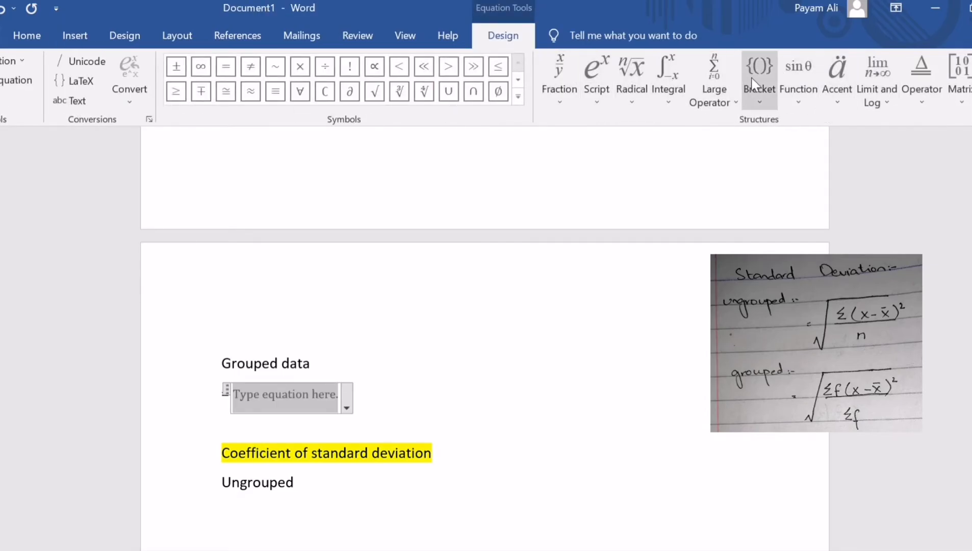
click(625, 84)
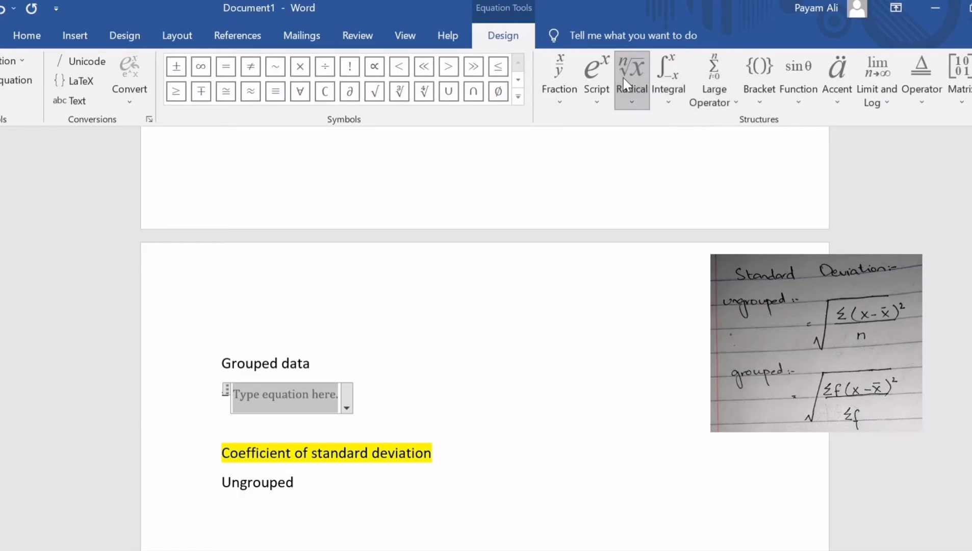
click(650, 155)
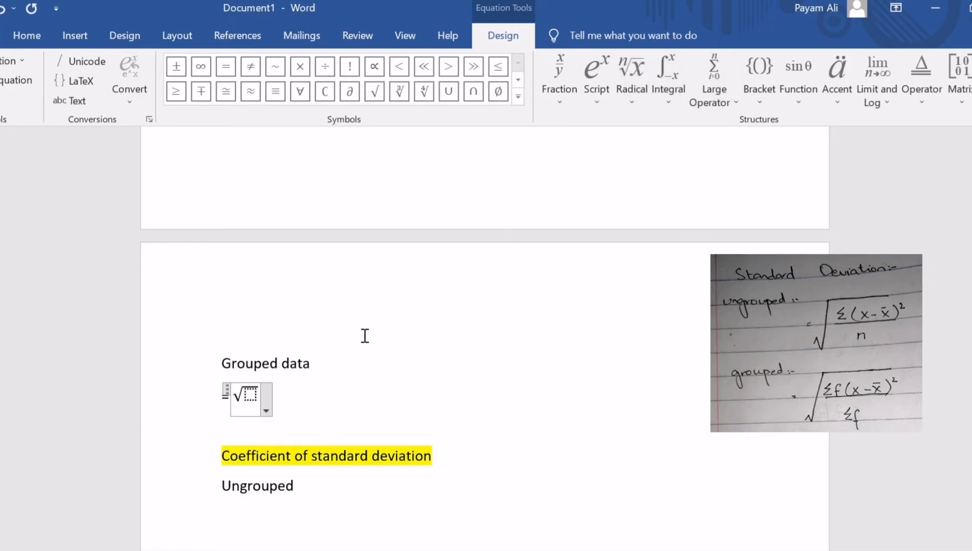
click(250, 398)
click(558, 97)
click(560, 158)
- Enter Σf in the grouped standard deviation numerator, followed by a superscript structure with empty parentheses as its base
click(250, 395)
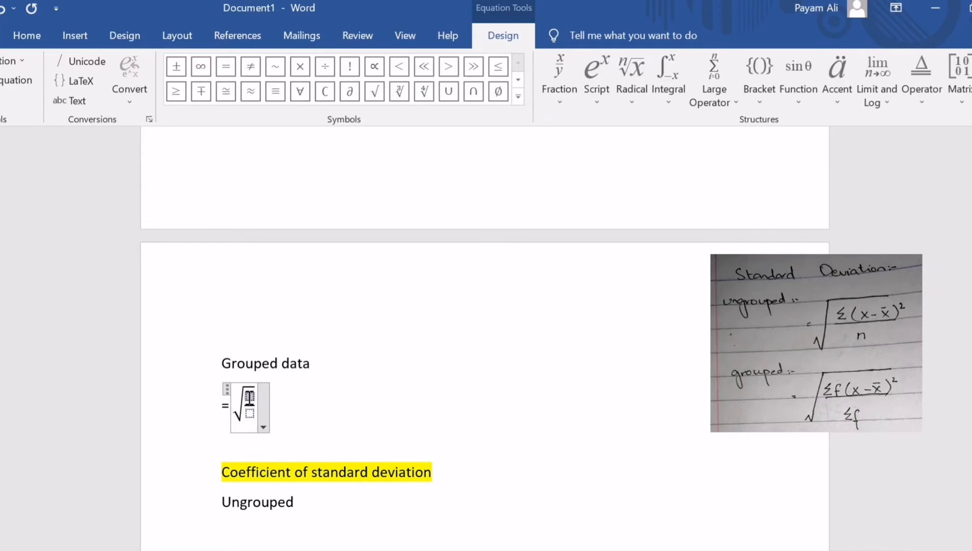
click(715, 76)
click(710, 155)
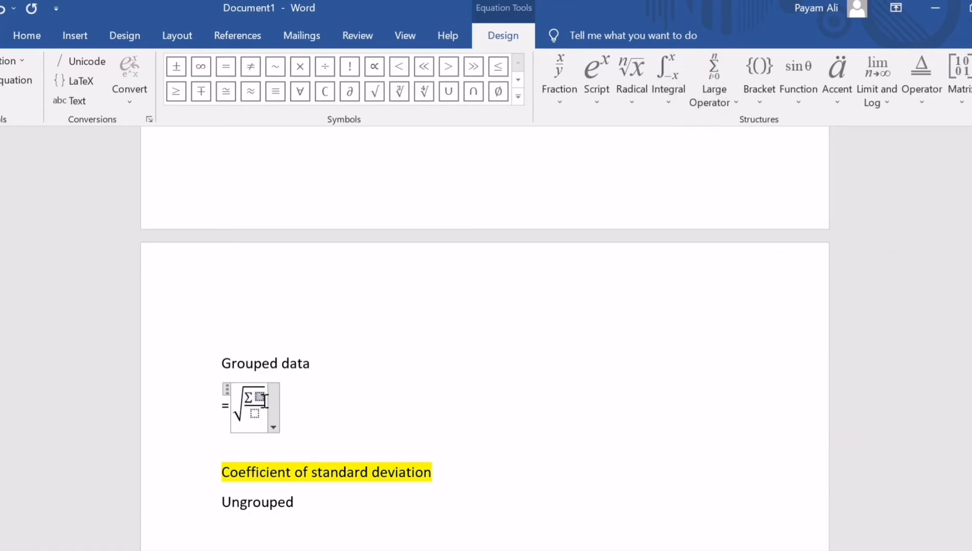
text(f)
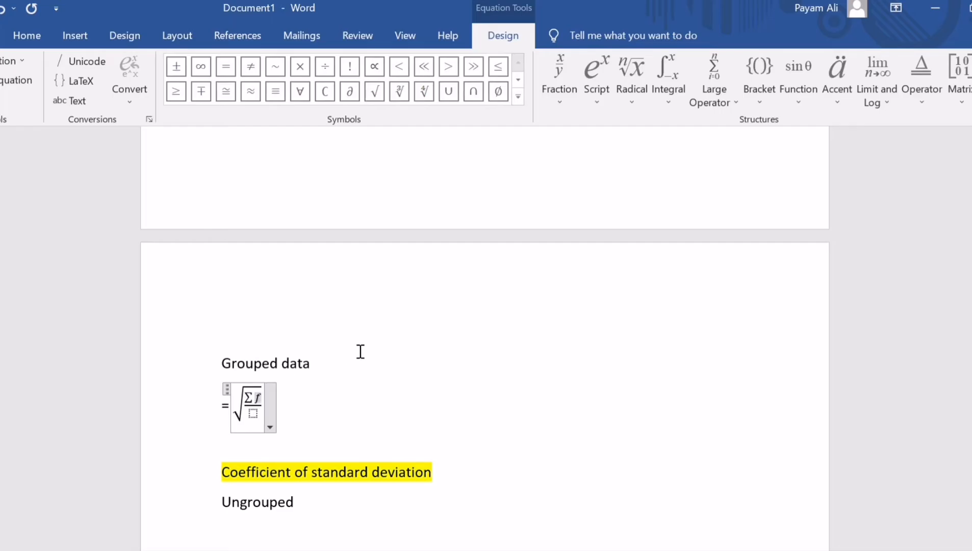
key(Right)
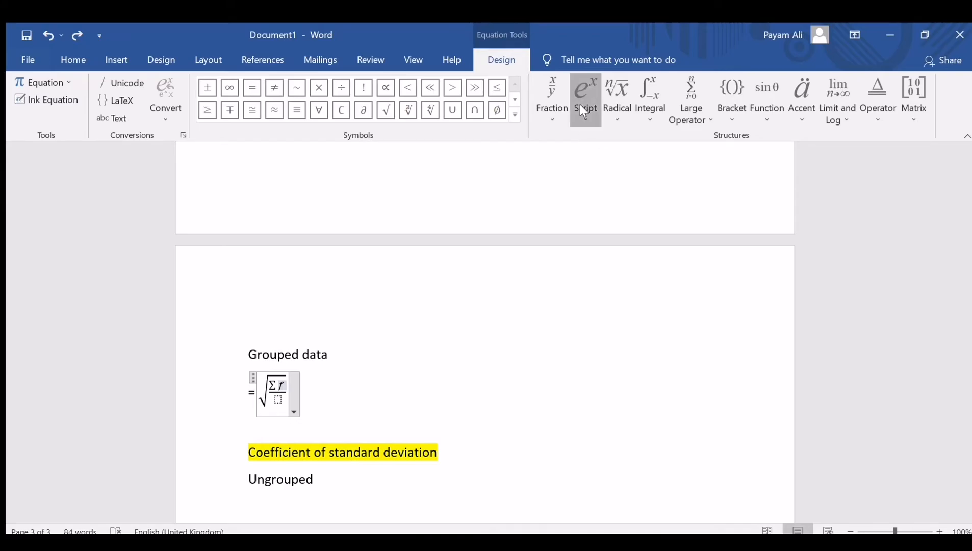
click(603, 177)
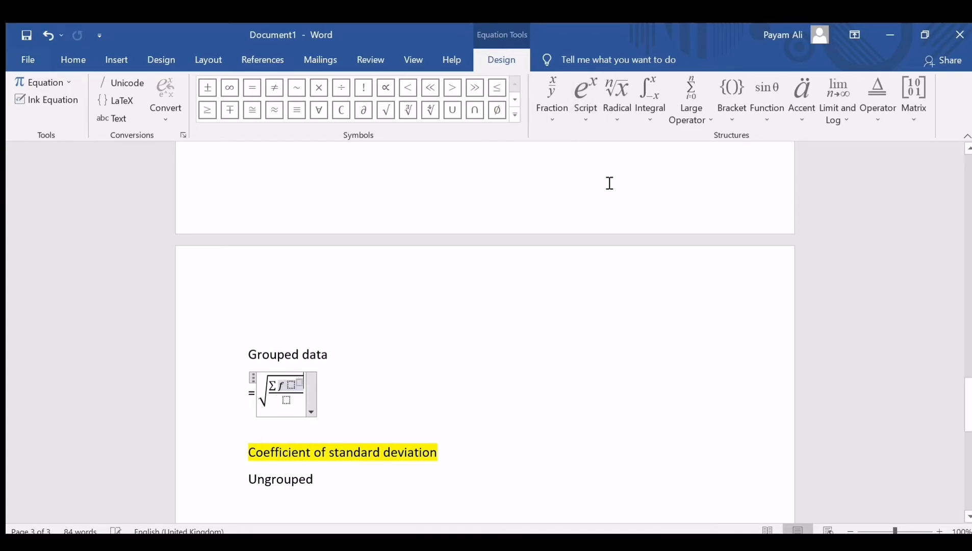
click(290, 386)
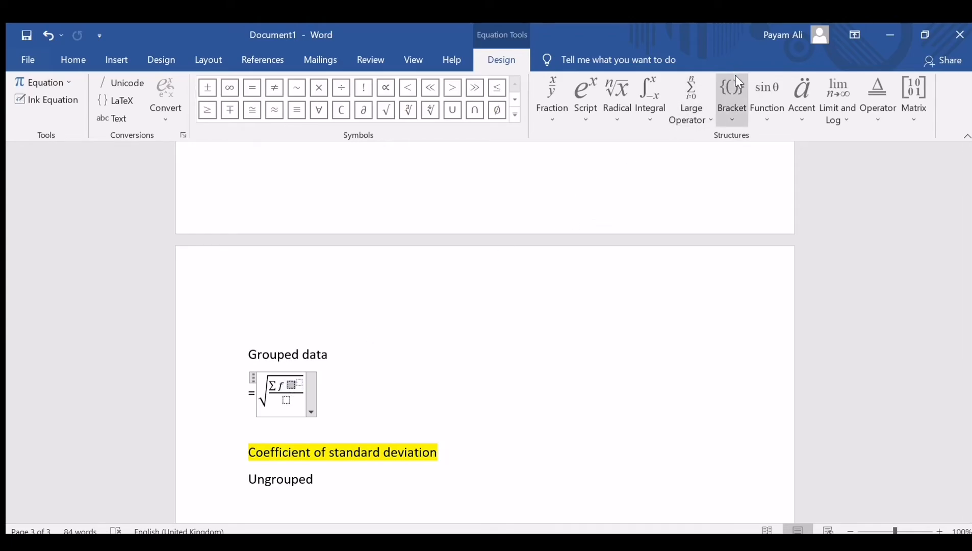
click(743, 185)
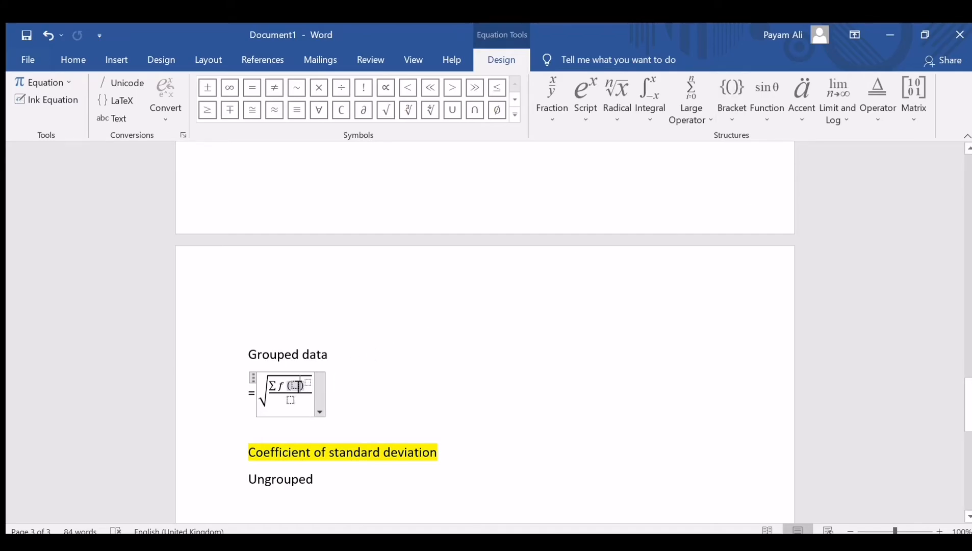
- Fill the numerator's parentheses with x − x̄, using a bar accent, and set the exponent to 2
click(299, 386)
text(x)
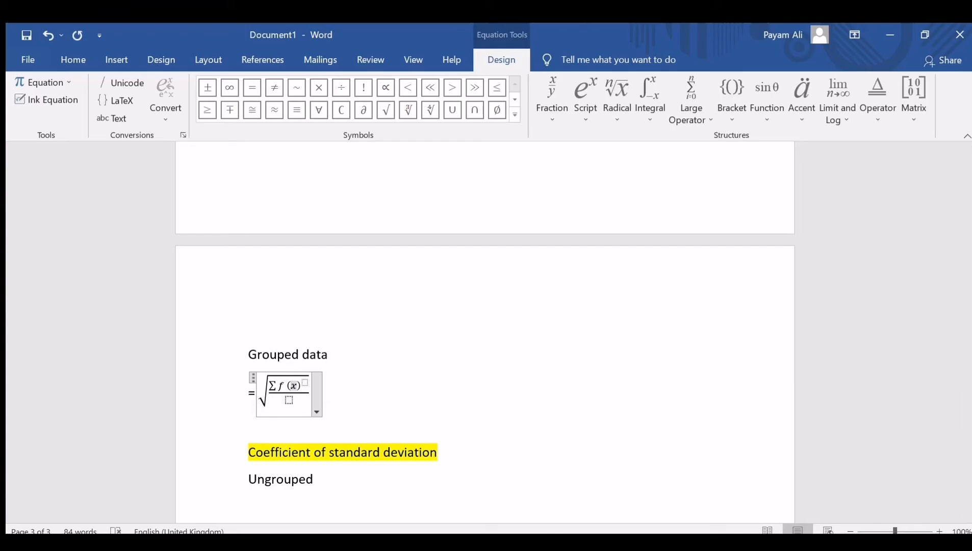
text(-)
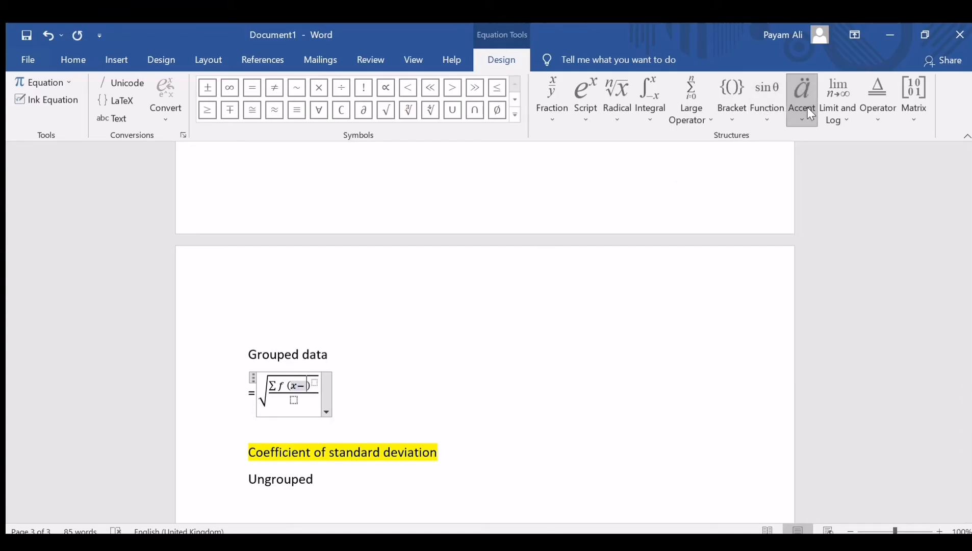
click(852, 271)
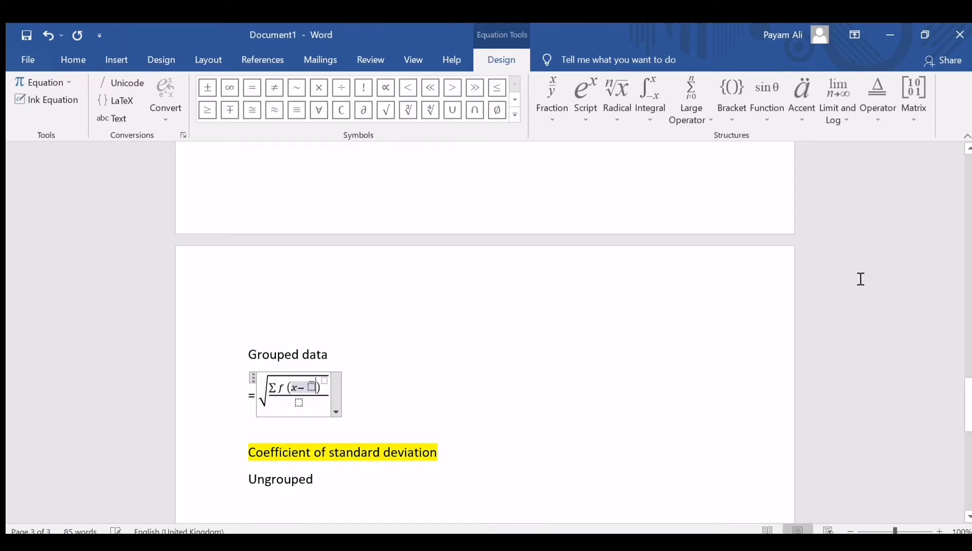
click(312, 386)
text(x̄)
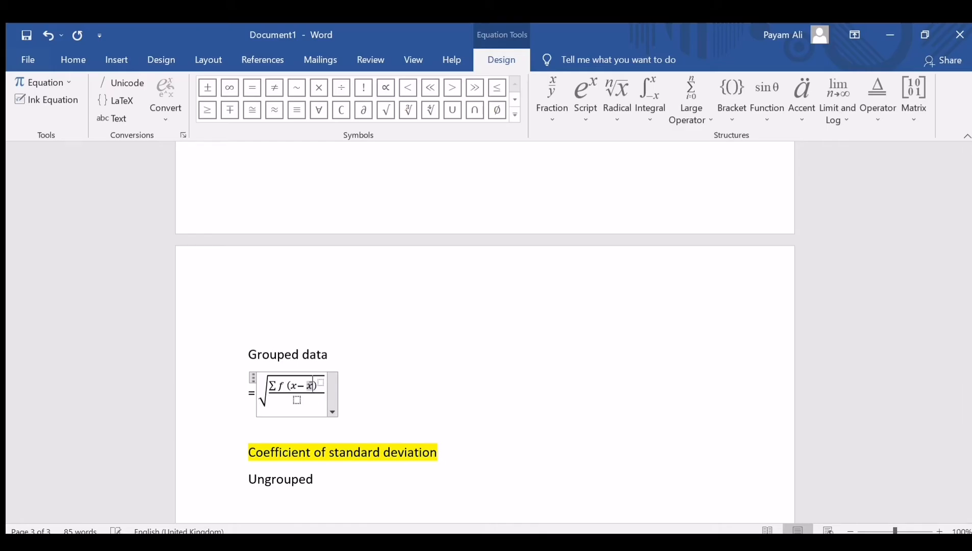
click(323, 385)
text(2)
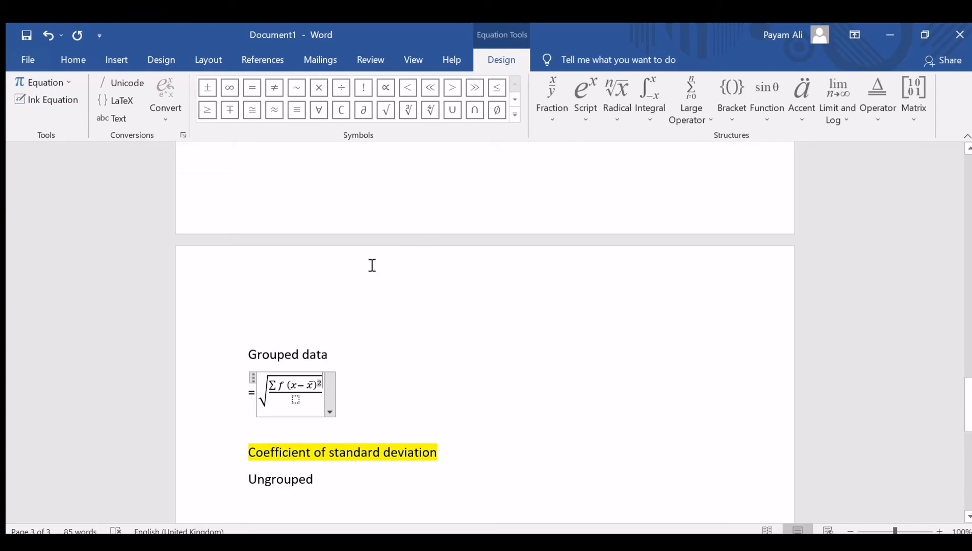
- Enter Σf as the denominator of the grouped standard deviation fraction
click(297, 399)
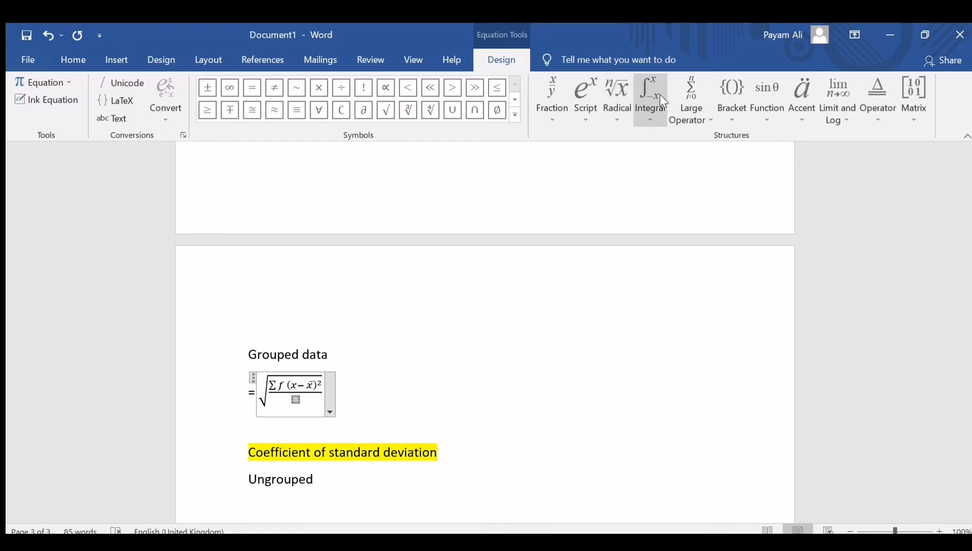
click(692, 109)
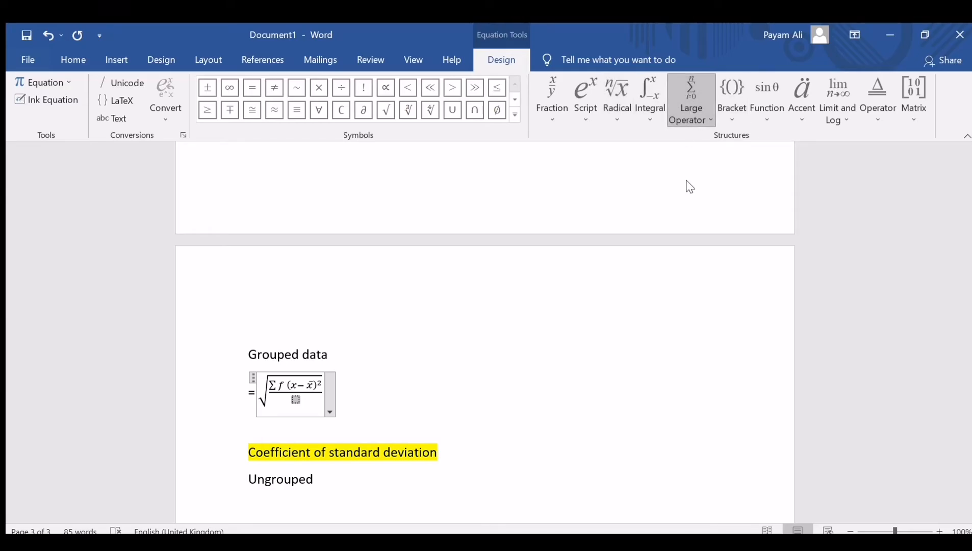
click(688, 184)
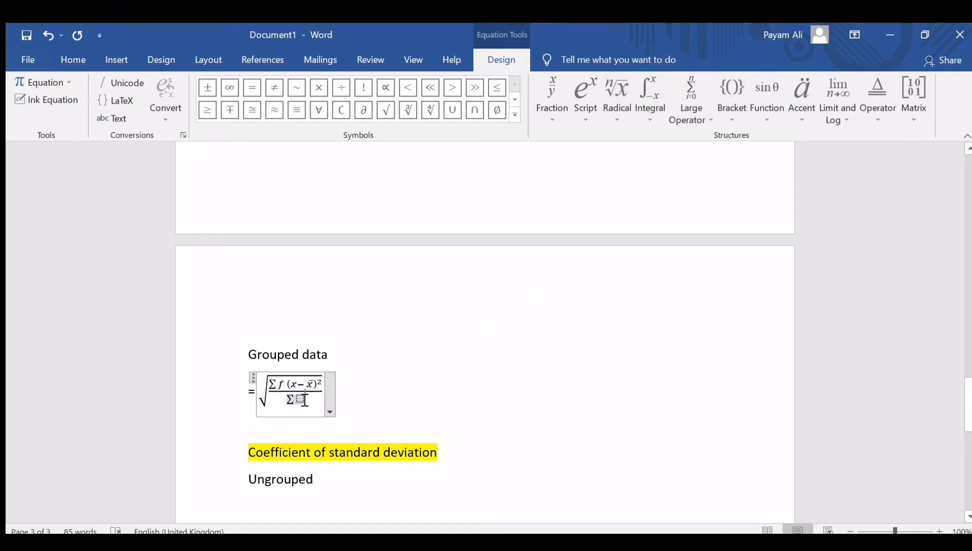
text(f)
- Start the ungrouped formula under "Coefficient of standard deviation" with "=" and an equation holding an empty stacked fraction
drag(968, 396, 969, 436)
click(341, 235)
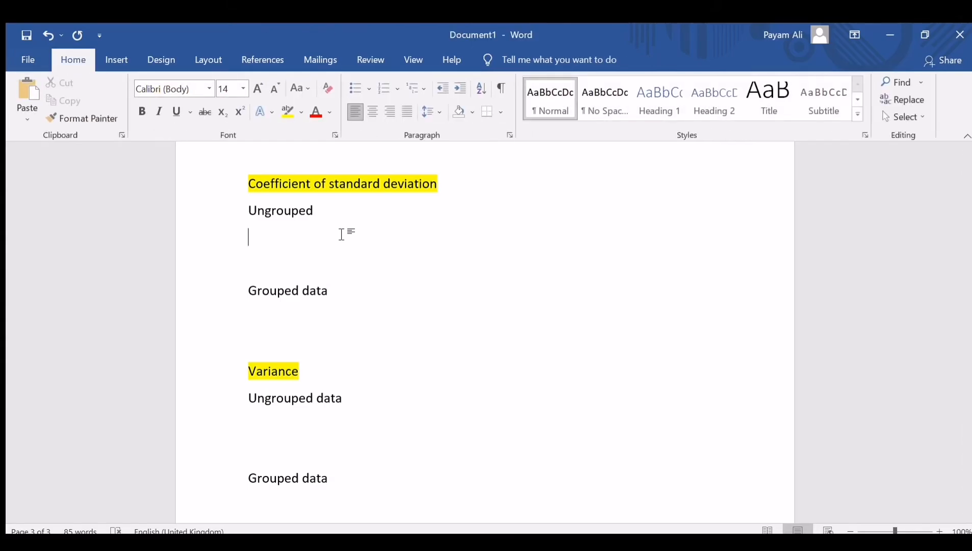
text(=)
click(108, 61)
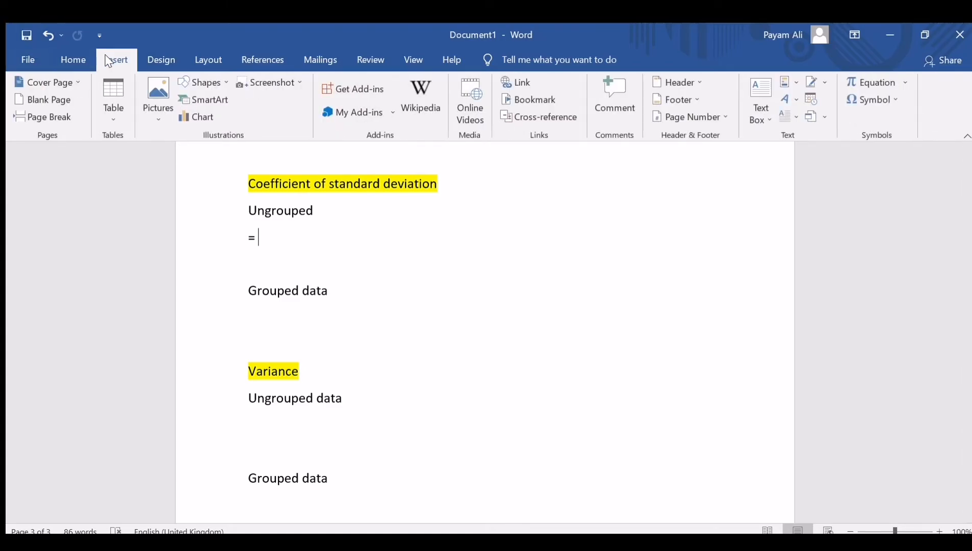
click(862, 82)
click(539, 110)
click(556, 166)
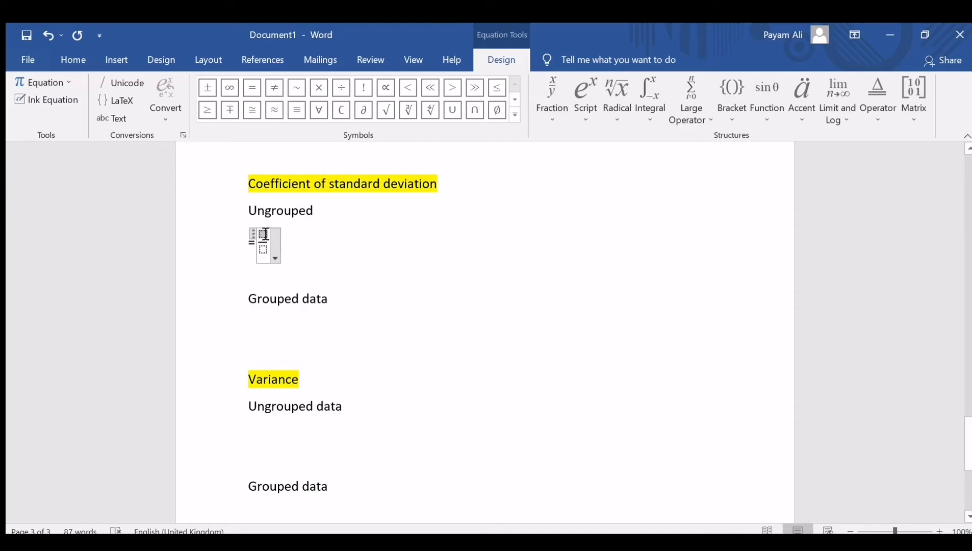
- Fill the ungrouped coefficient of standard deviation fraction with "s.d" over "x" and leave the equation
text(s.d)
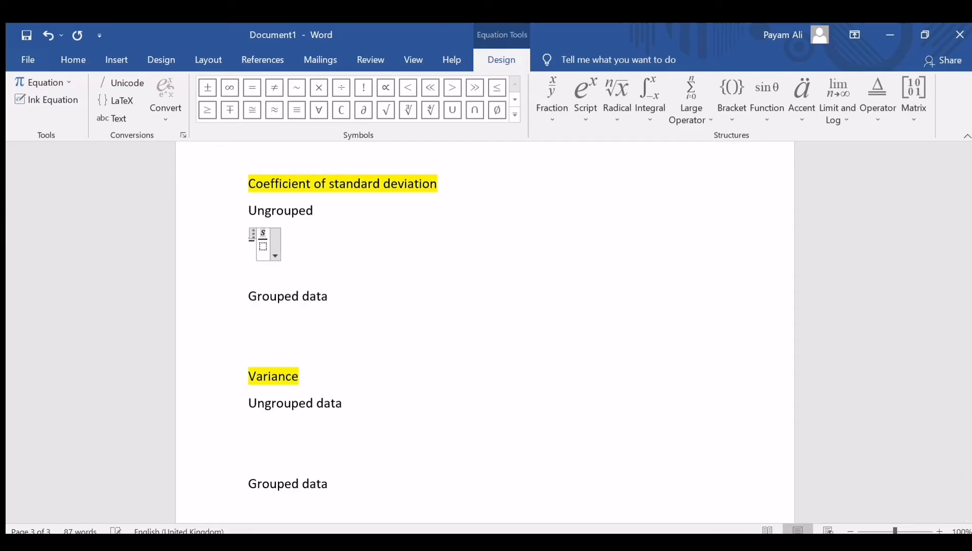
click(266, 248)
text(x)
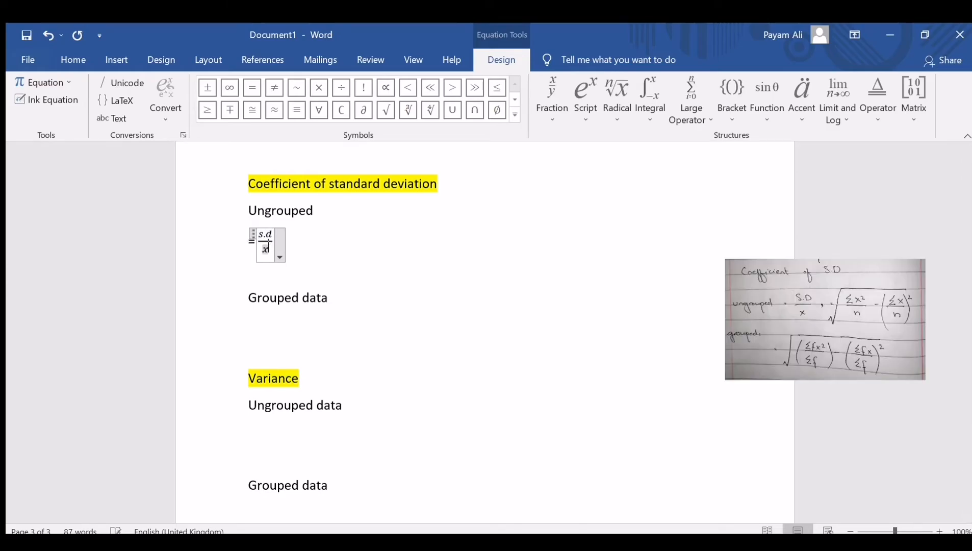
click(305, 254)
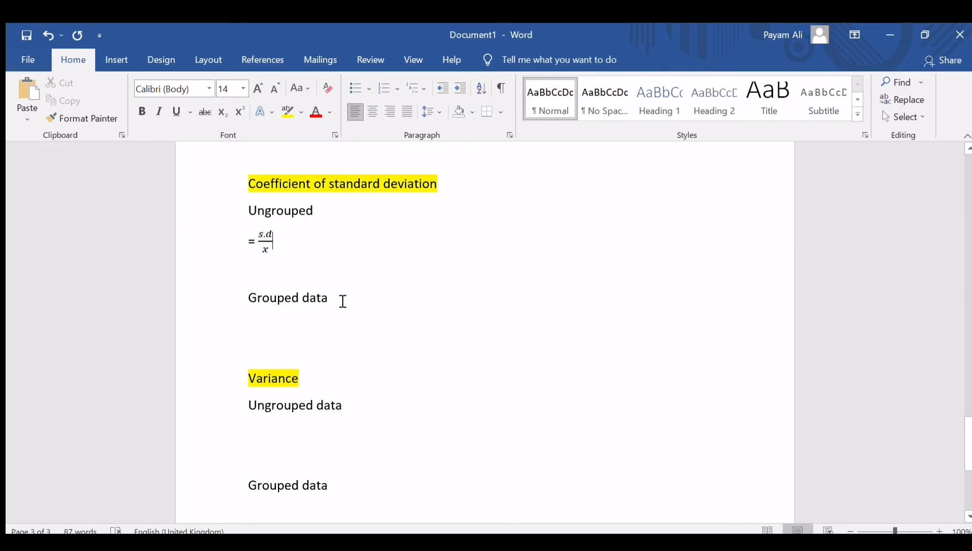
- Start the grouped data formula under "Coefficient of standard deviation" with "=" and an equation holding an empty stacked fraction
click(342, 304)
key(Return)
text(=)
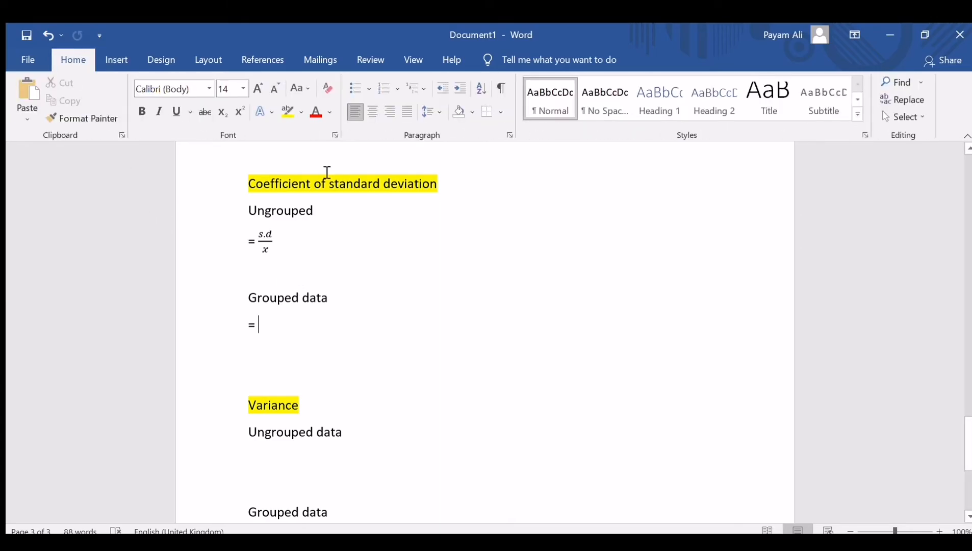
click(116, 61)
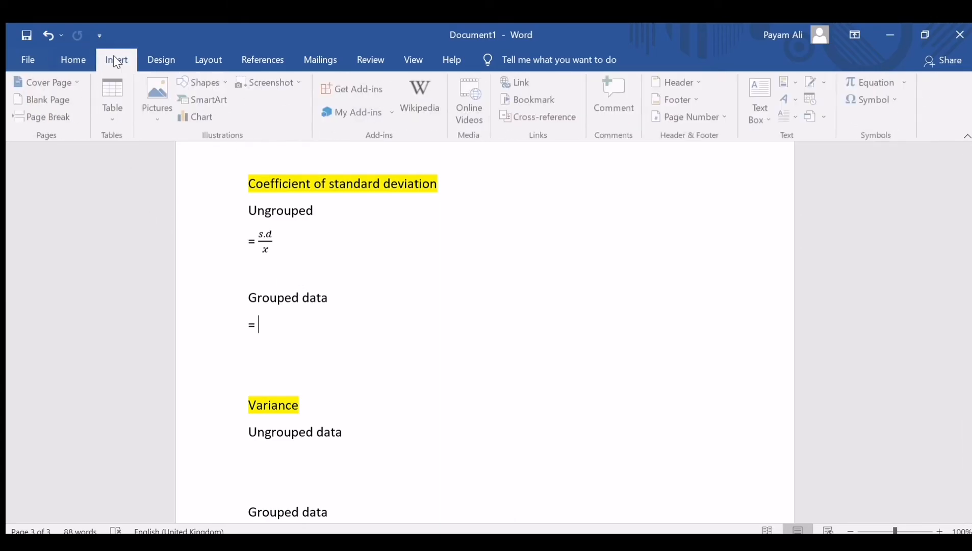
click(871, 81)
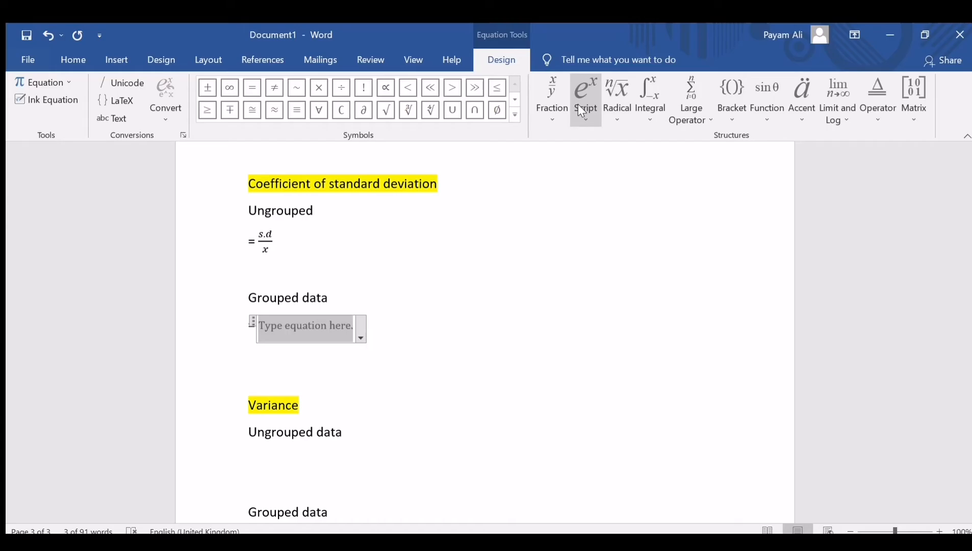
click(551, 99)
click(570, 182)
- Fill the grouped fraction's numerator with a summation of fx, using a superscript structure with exponent 2
click(263, 322)
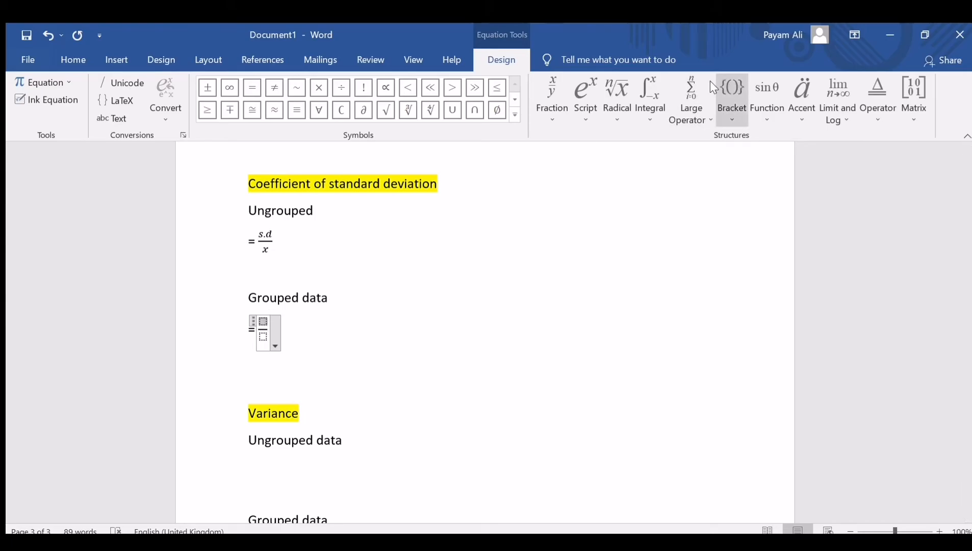
click(586, 111)
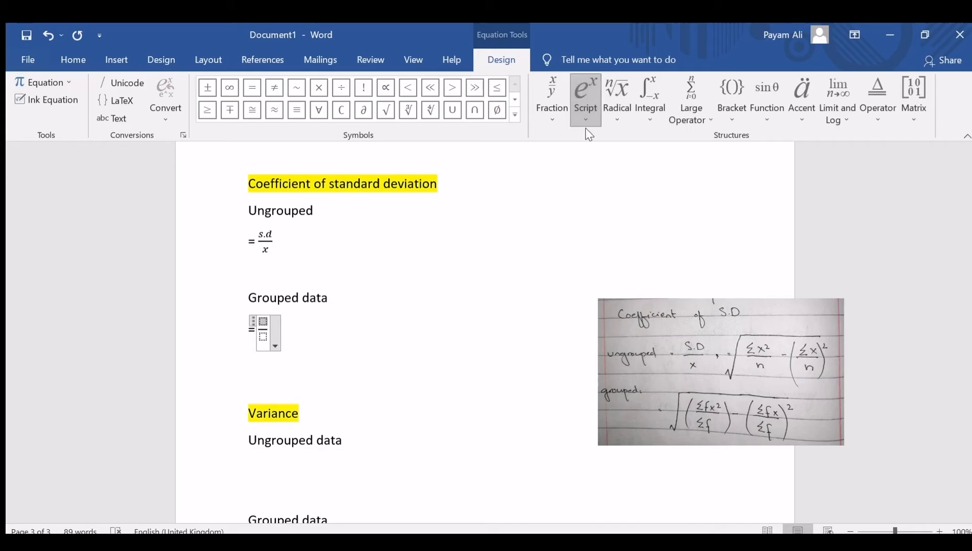
click(595, 179)
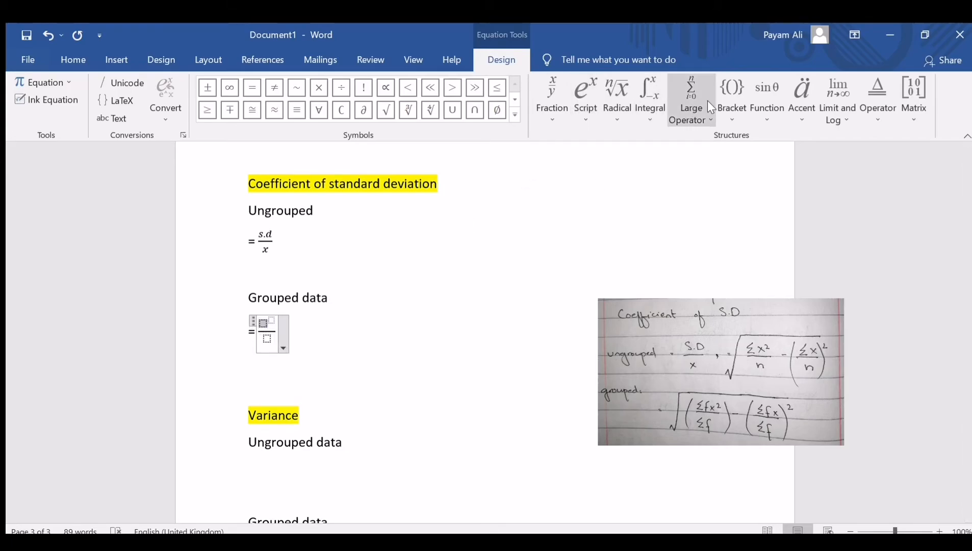
click(683, 190)
click(275, 327)
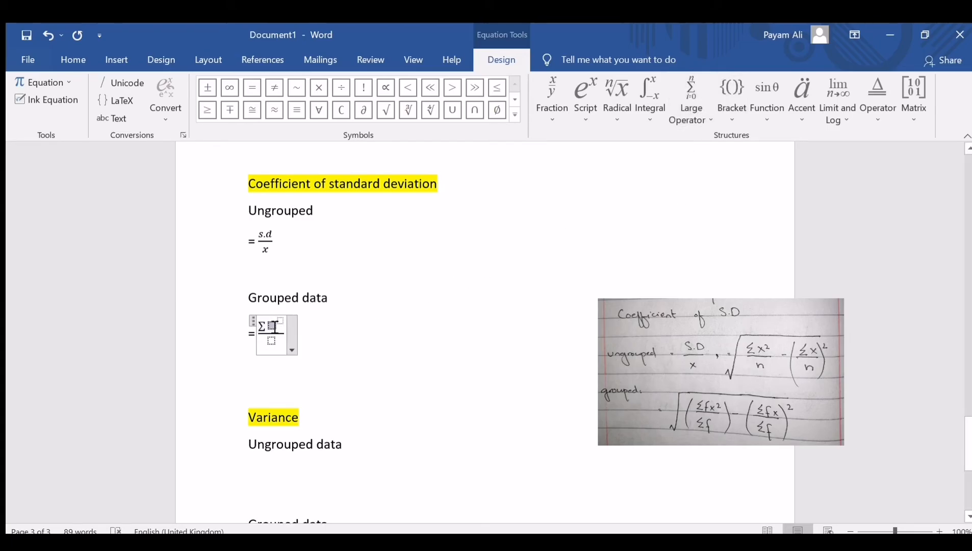
text(f)
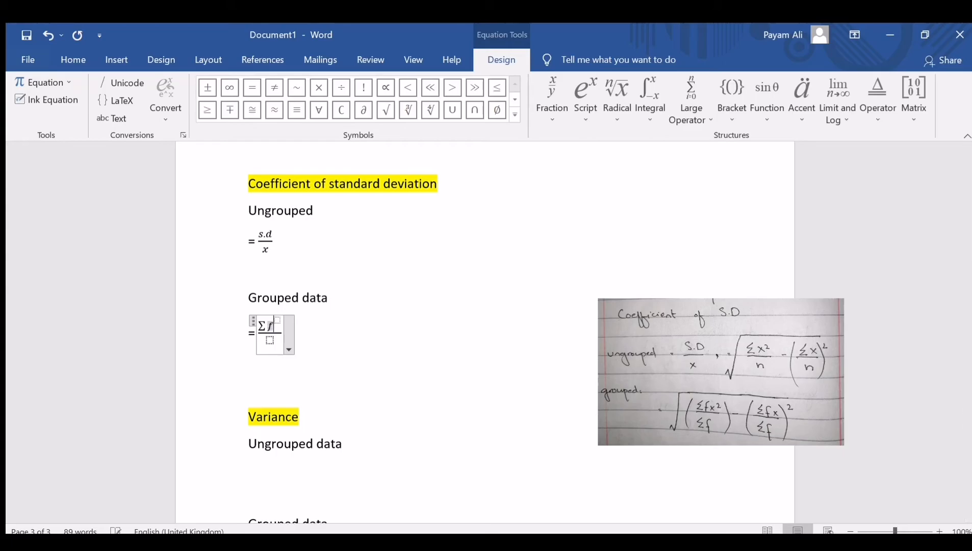
text(x)
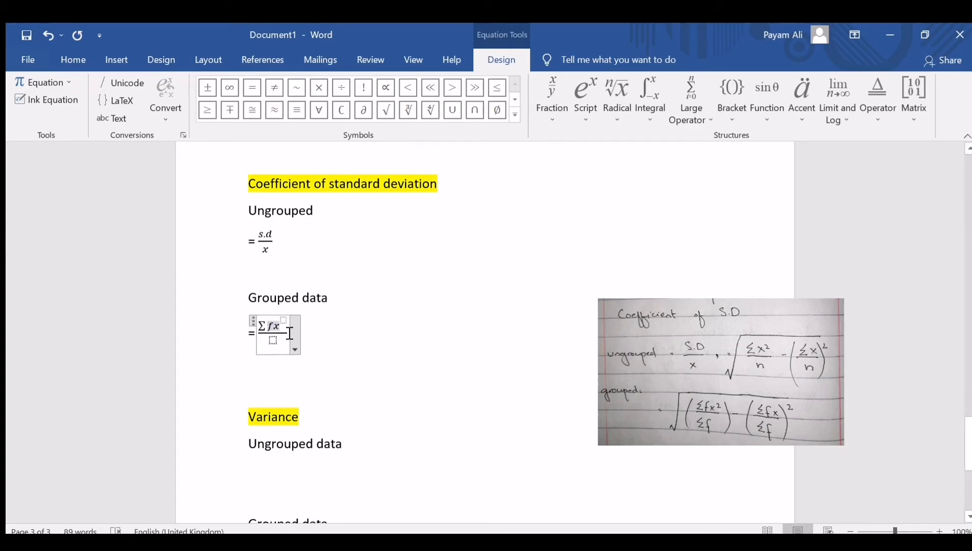
click(284, 320)
text(2)
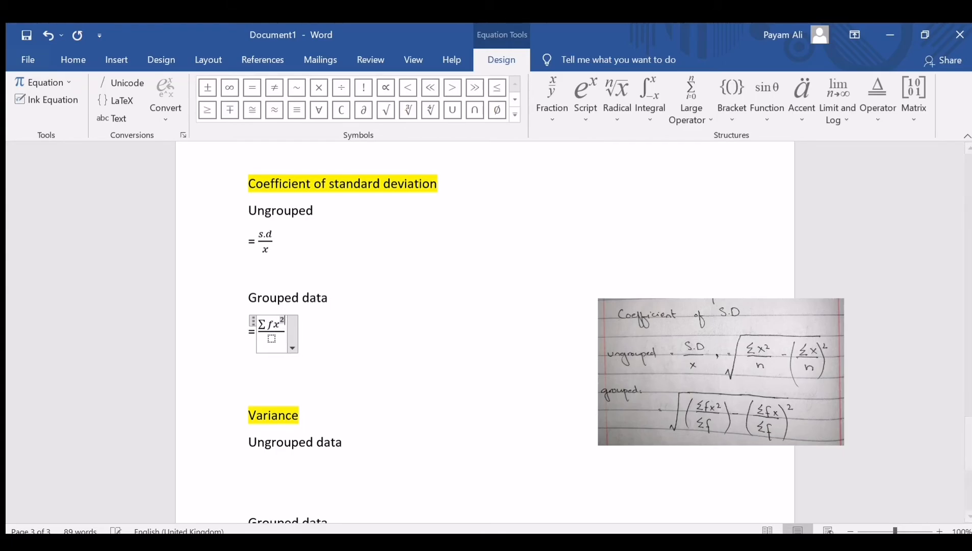
- Enter Σf as the denominator of the grouped coefficient of standard deviation fraction
click(271, 340)
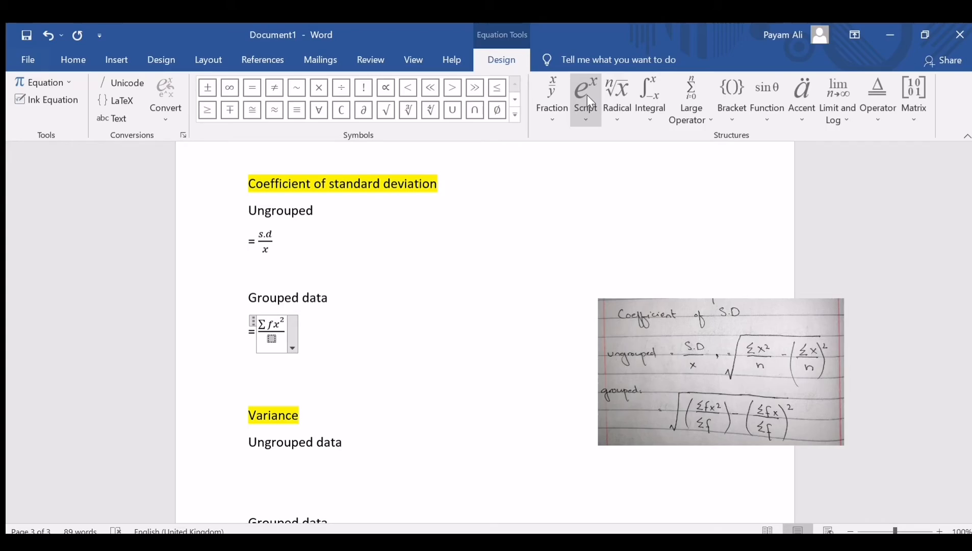
double_click(682, 185)
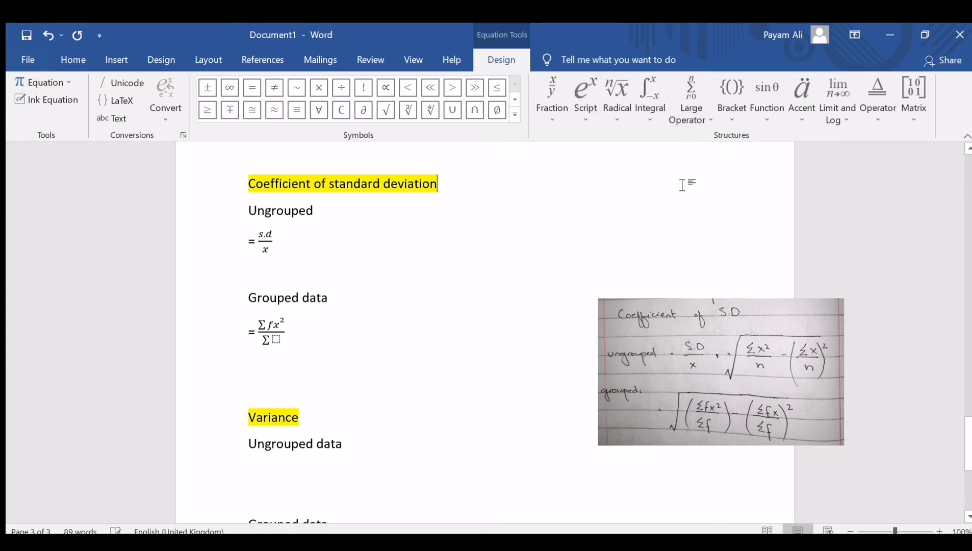
click(280, 340)
text(f)
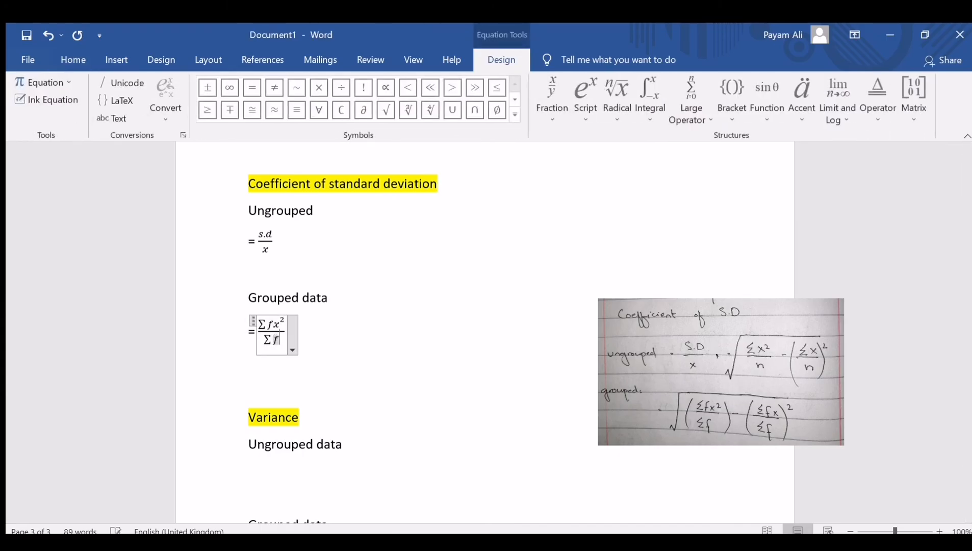
- Append a minus sign and a superscript structure whose base is a pair of parentheses after the first fraction
click(287, 333)
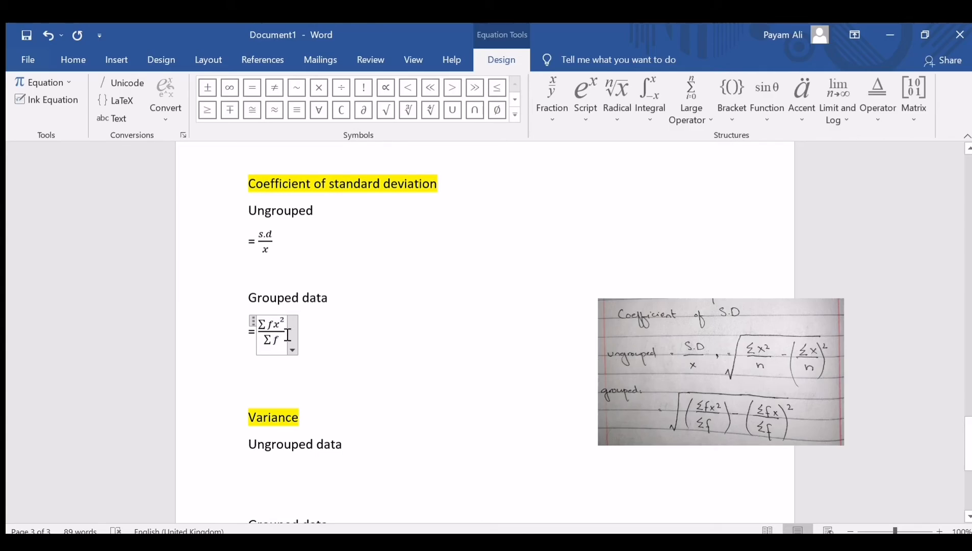
text(-)
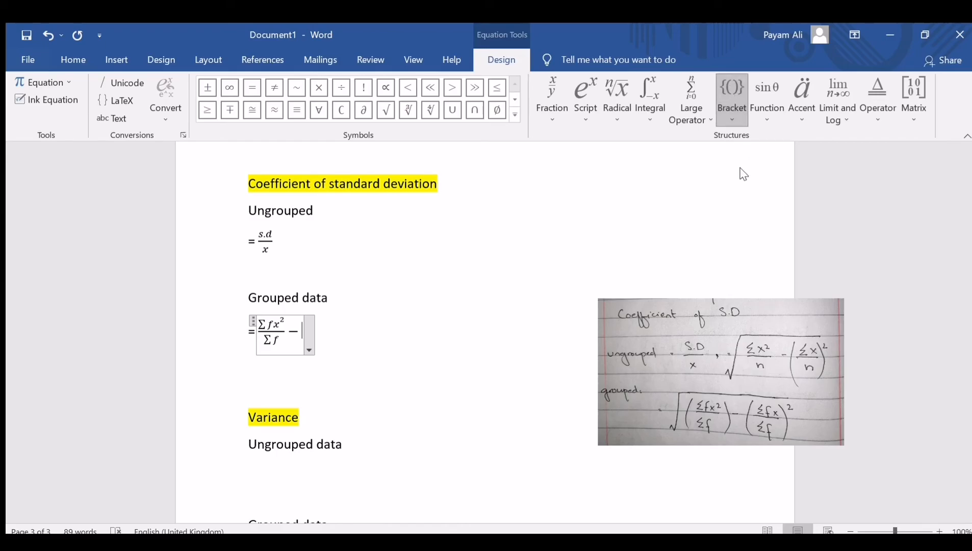
click(584, 102)
click(601, 172)
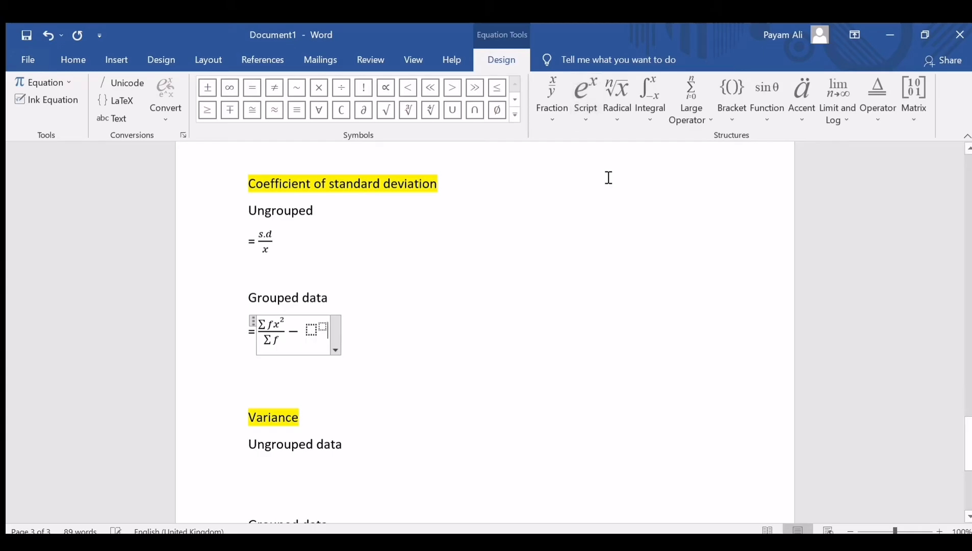
click(314, 331)
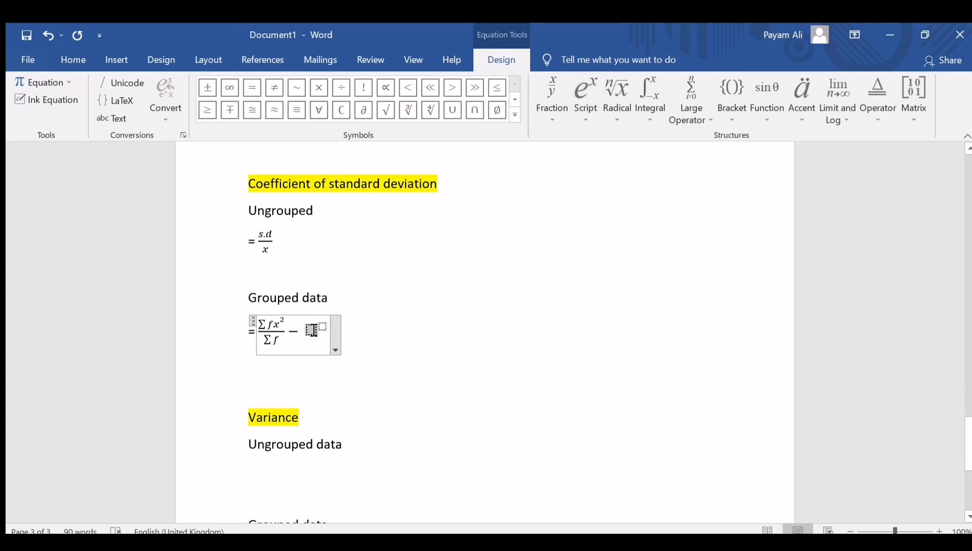
click(717, 98)
click(738, 177)
- Place a stacked fraction inside the parentheses and enter Σfx as its numerator
click(318, 332)
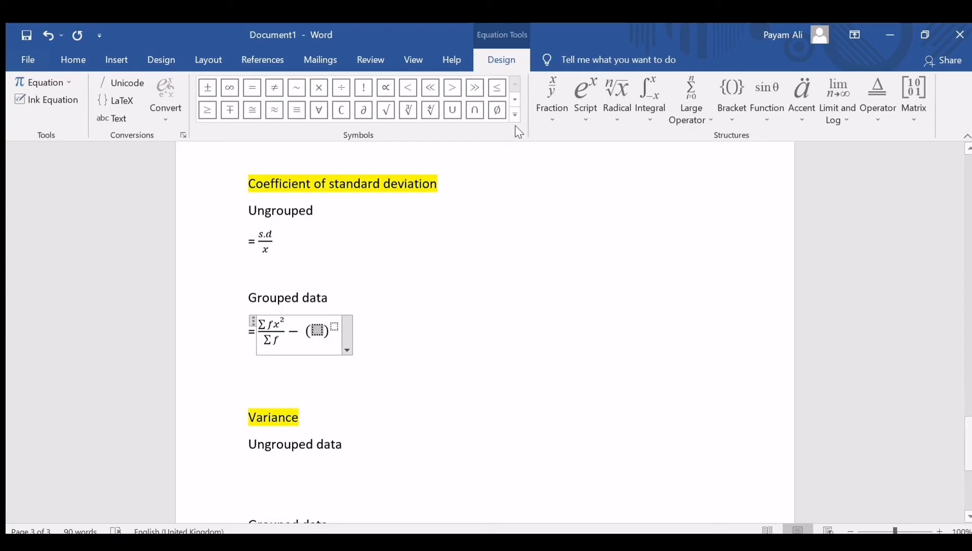
click(561, 89)
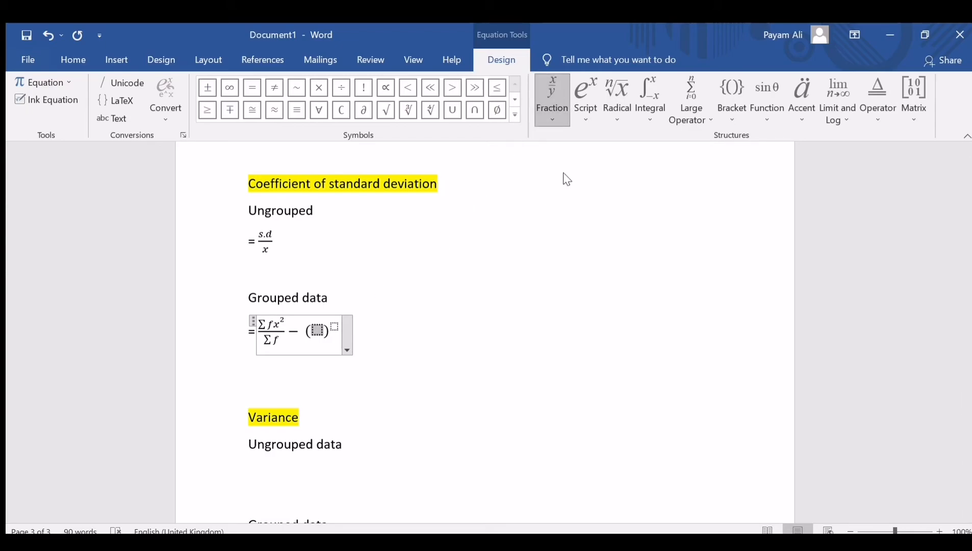
click(564, 178)
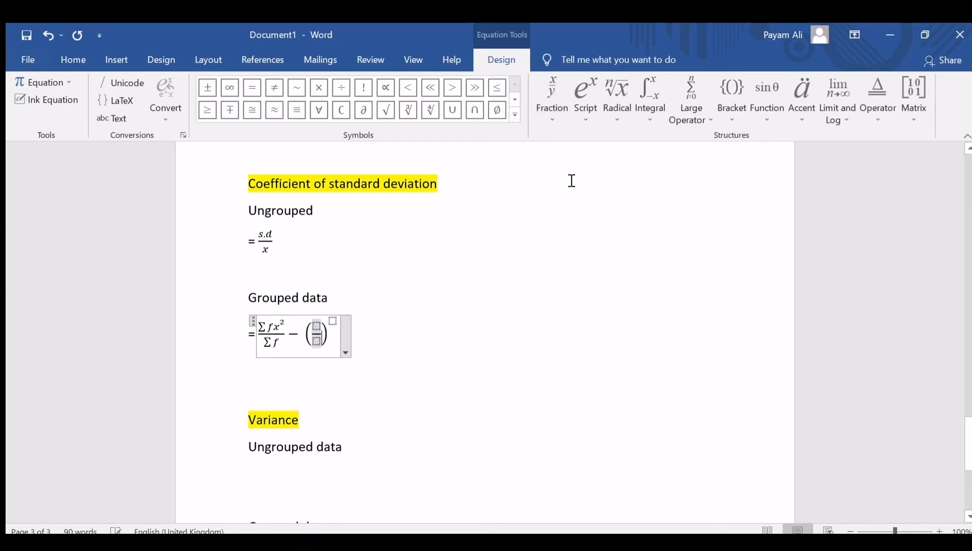
click(317, 325)
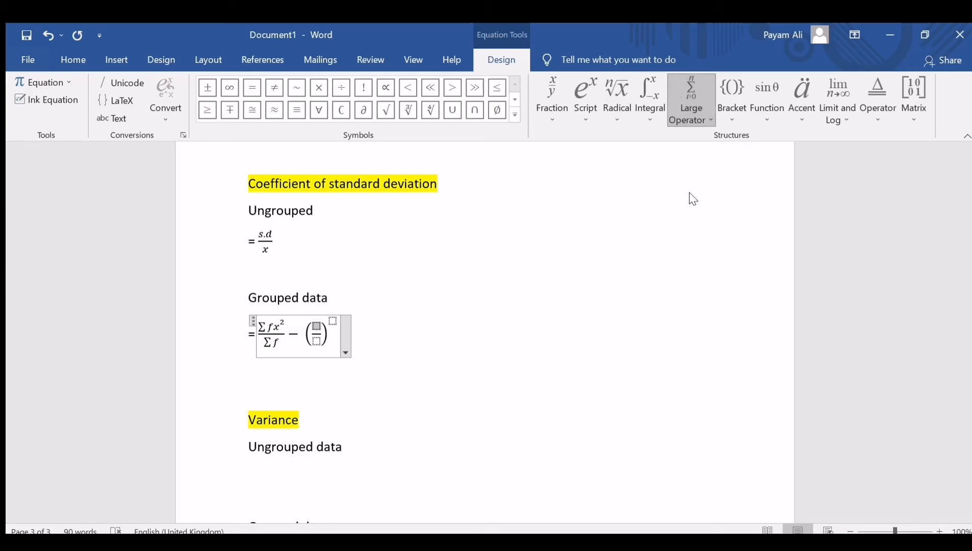
click(328, 328)
text(fx)
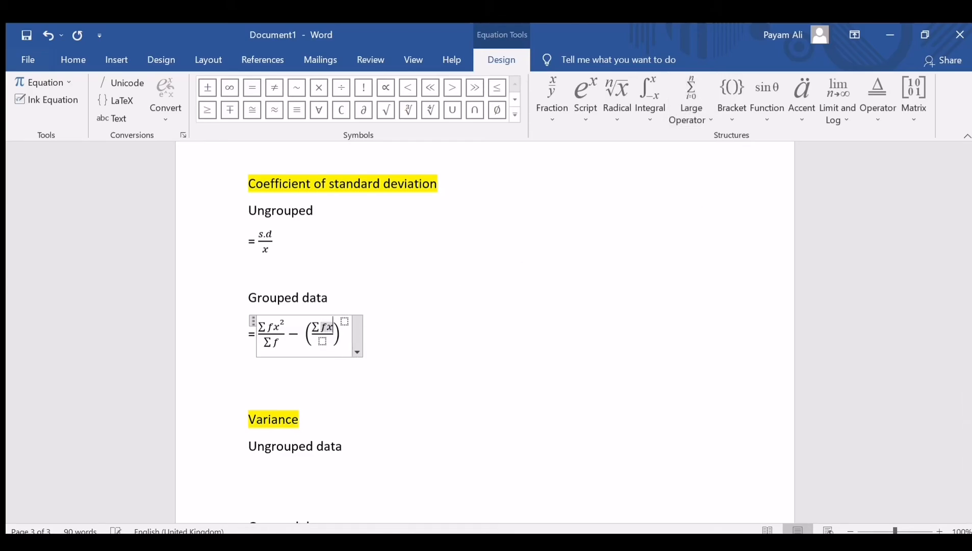
- Enter Σf as the denominator inside the parentheses and set the outer exponent to 2
click(323, 343)
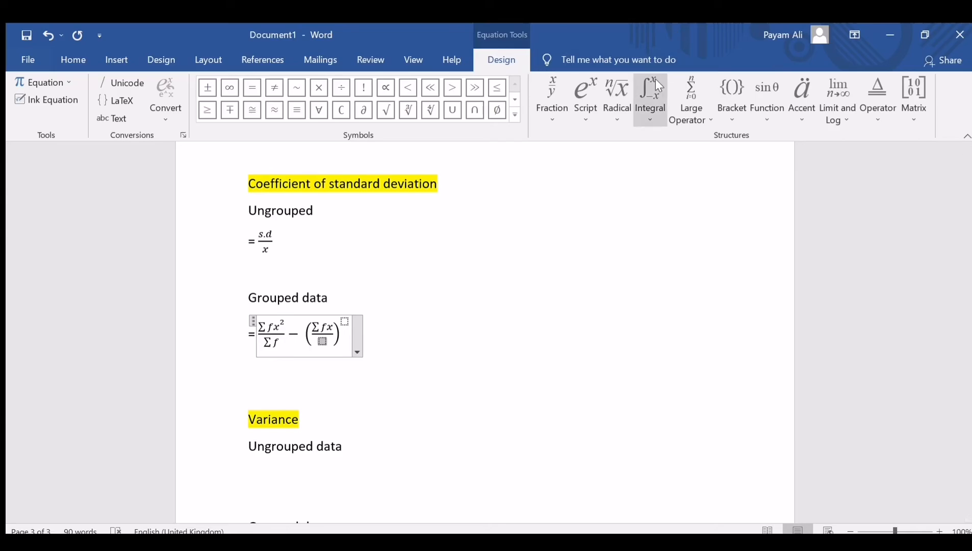
click(692, 96)
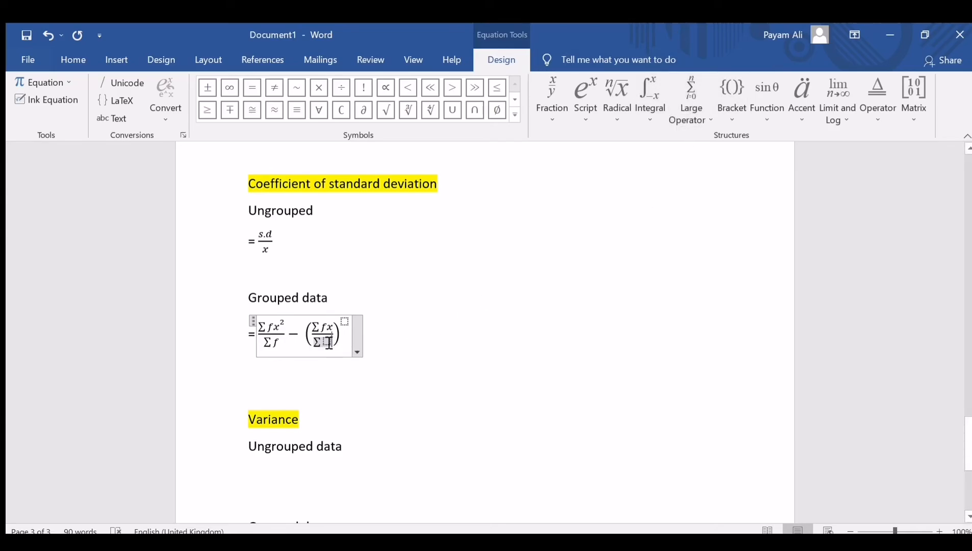
text(f)
click(346, 324)
text(2)
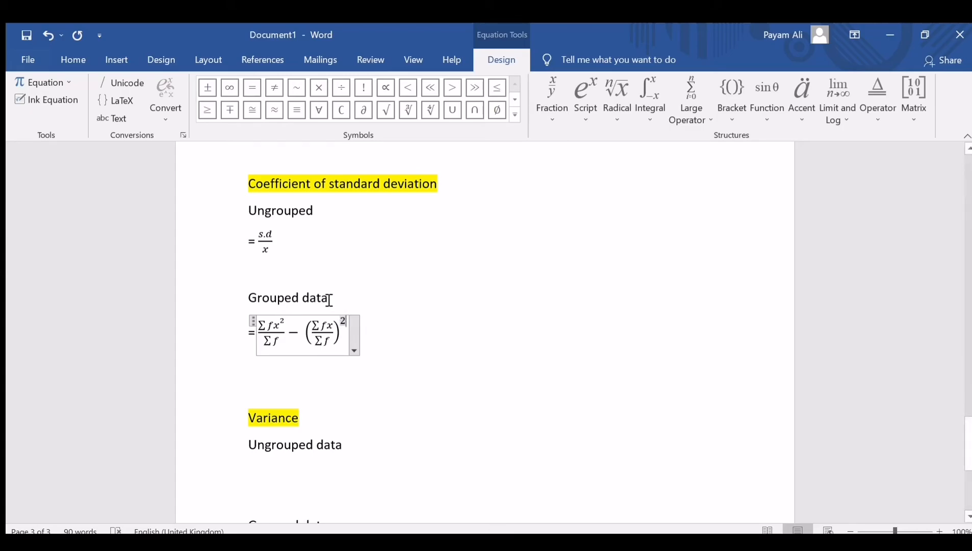
- Insert a new equation holding an empty square root on the blank line below the grouped formula
drag(358, 312, 348, 337)
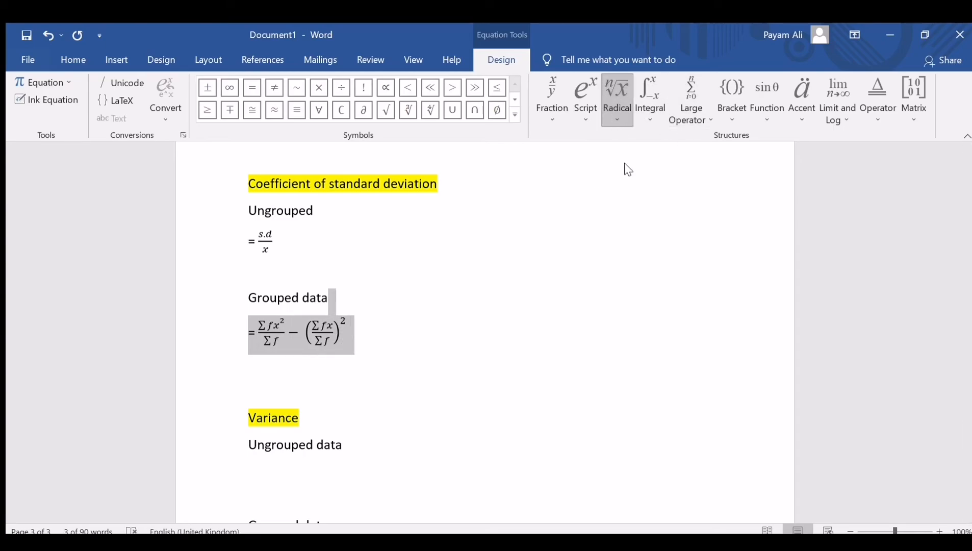
click(395, 388)
scroll(394, 387, up, 1)
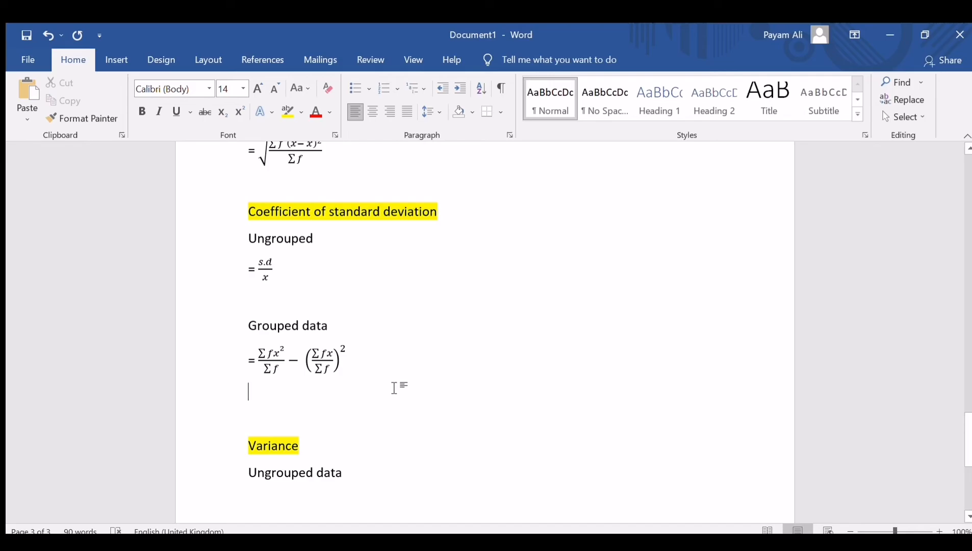
click(103, 59)
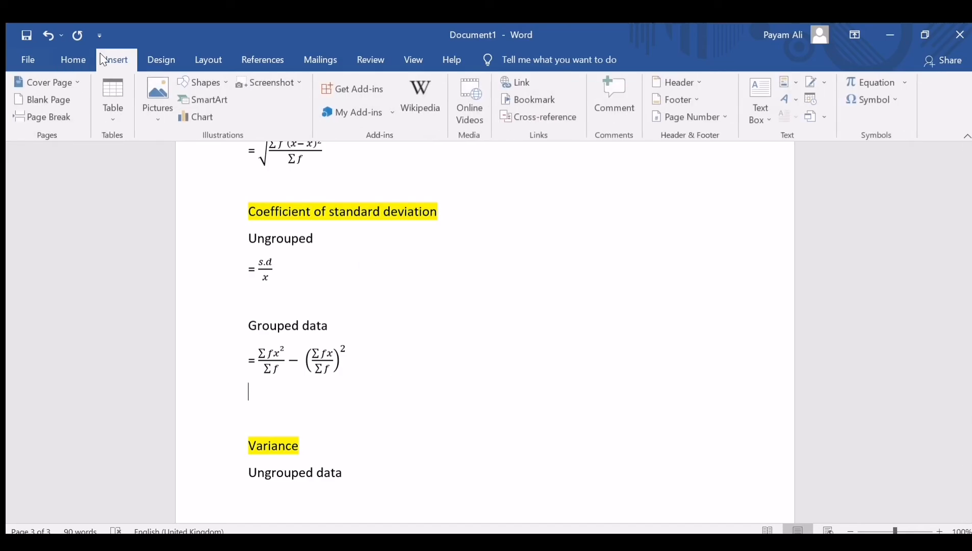
click(866, 79)
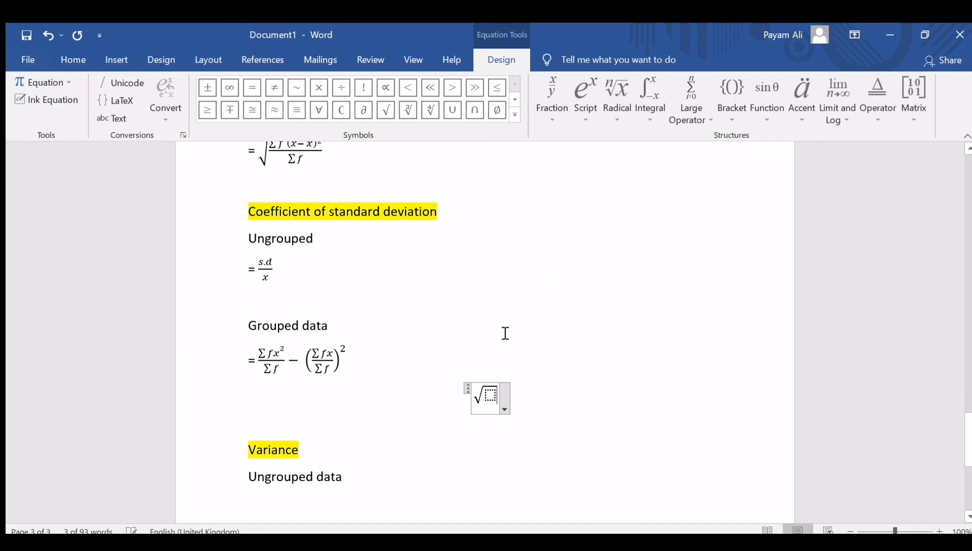
click(493, 399)
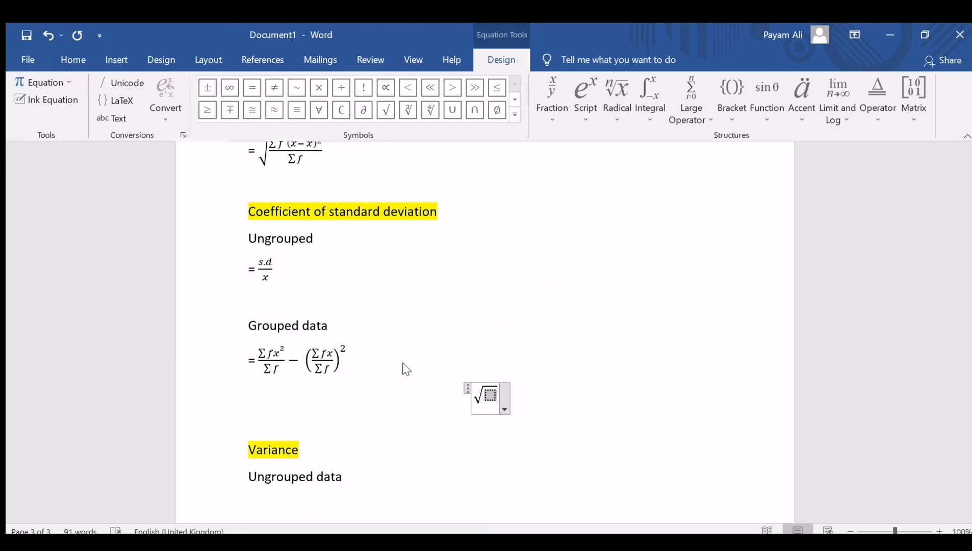
- Copy the grouped expression Σfx²/Σf − (Σfx/Σf)² into the empty square root below it
mouse_move(259, 350)
mouse_down()
mouse_move(312, 367)
mouse_move(345, 364)
mouse_up()
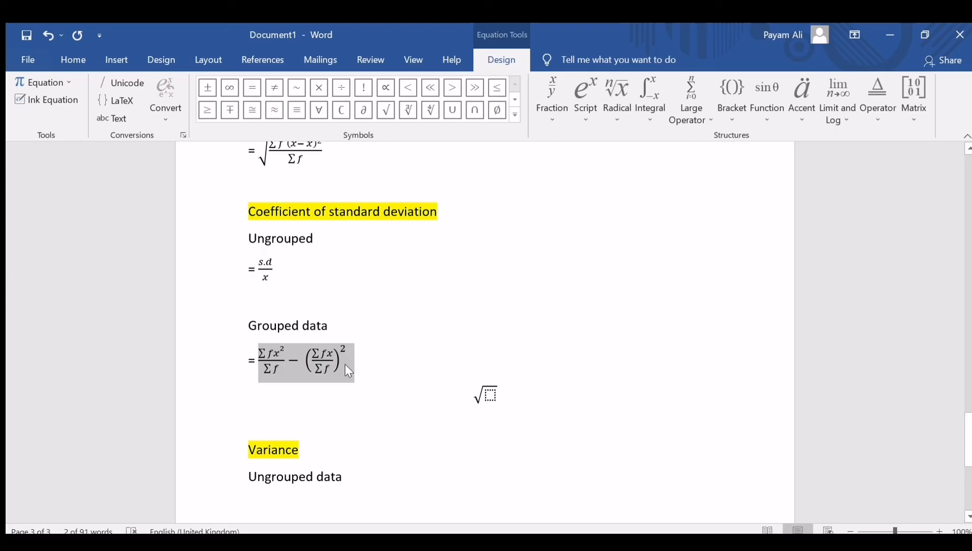
click(494, 398)
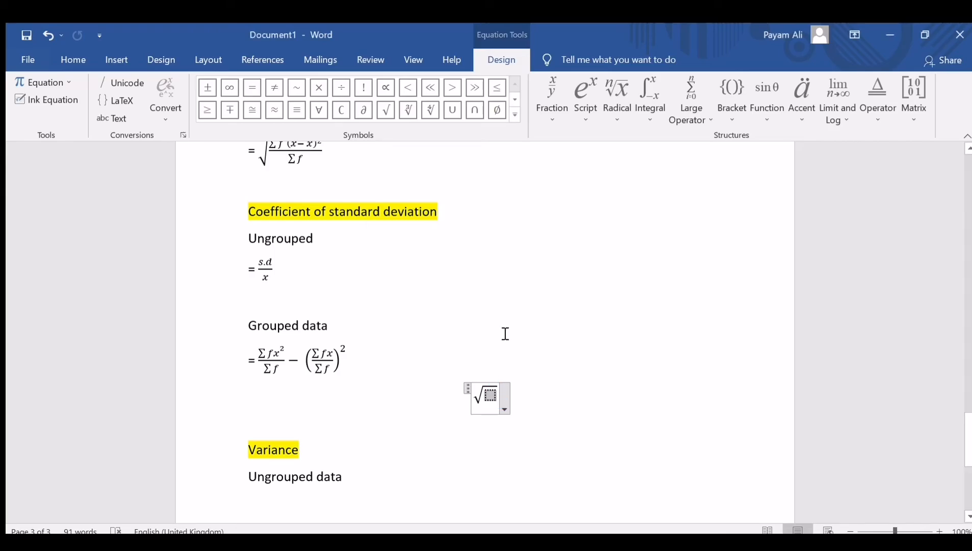
drag(262, 351, 332, 367)
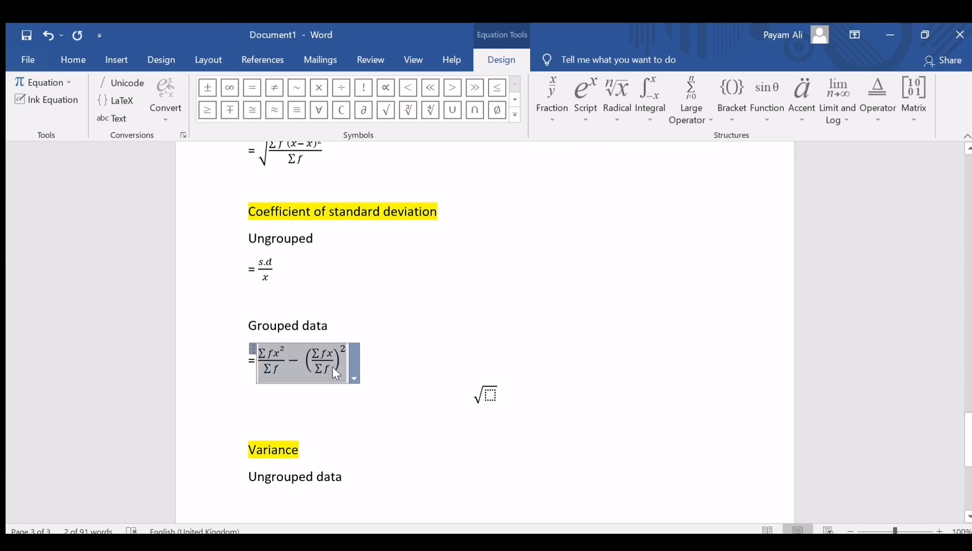
click(494, 397)
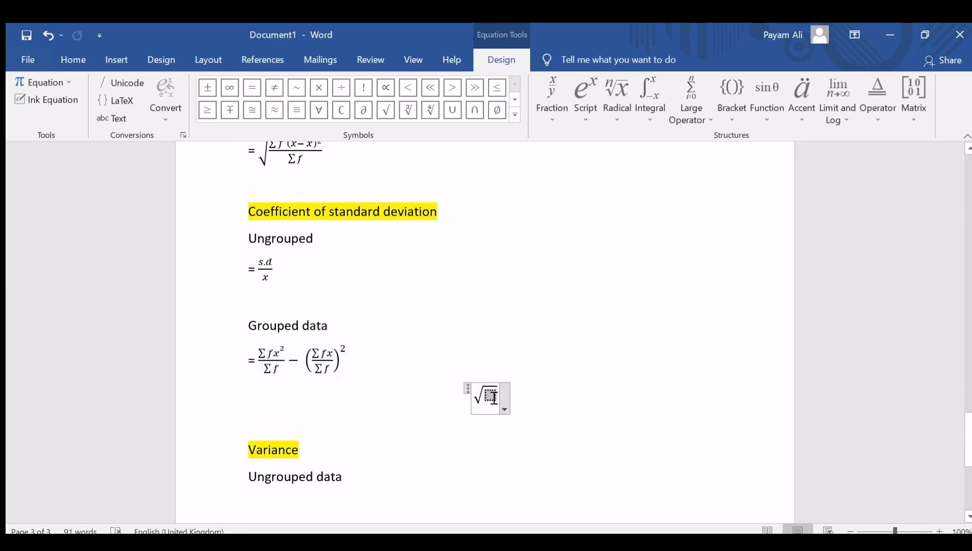
key(ctrl+v)
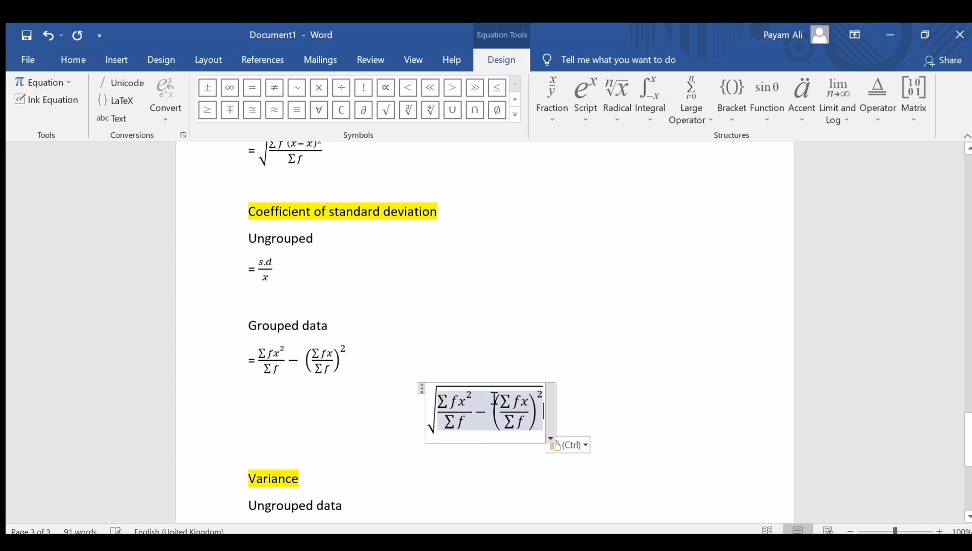
- Delete the expression without the square root after the equals sign under Grouped data in the coefficient of standard deviation section
click(422, 427)
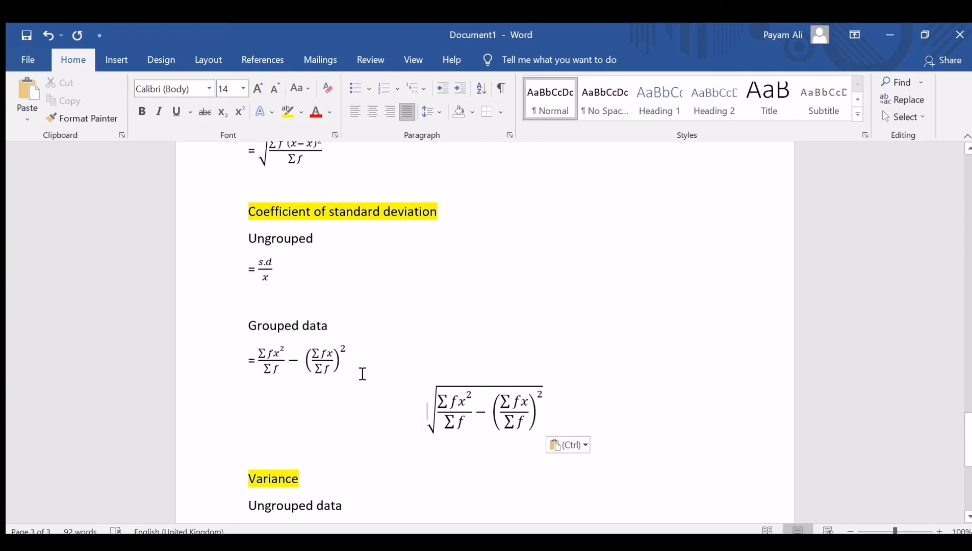
click(270, 353)
drag(270, 353, 346, 373)
key(Delete)
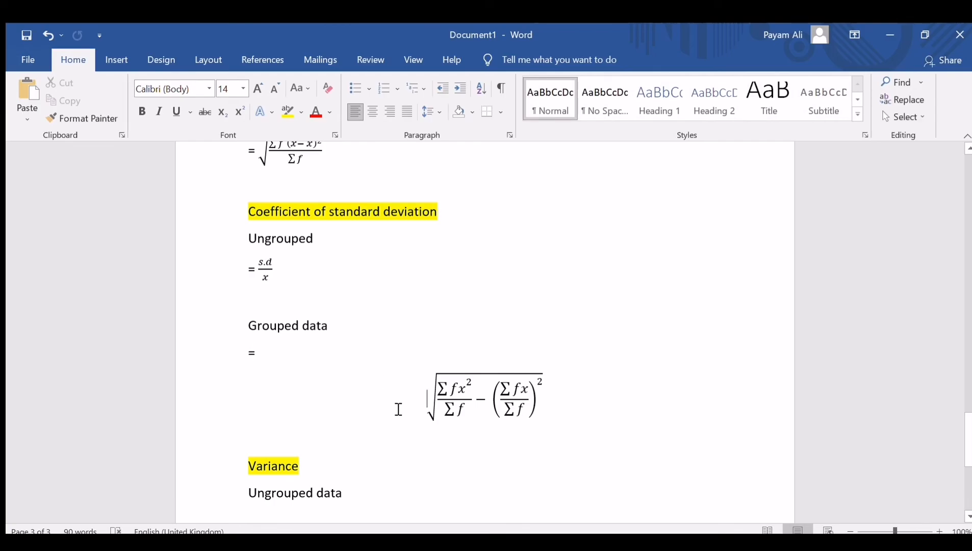
key(ctrl+j)
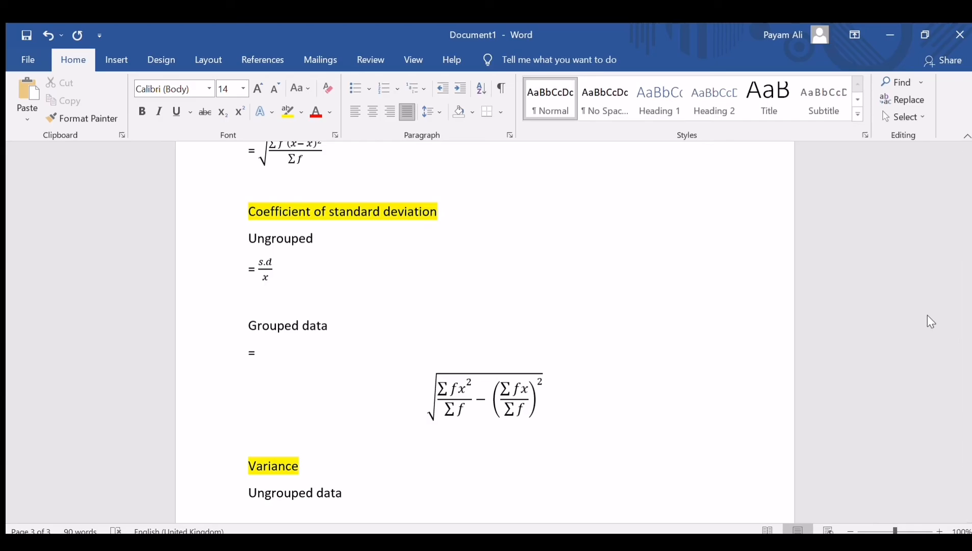
- Start the ungrouped variance formula with an equals sign and a new equation holding an empty stacked fraction
scroll(319, 279, down, 5)
click(320, 279)
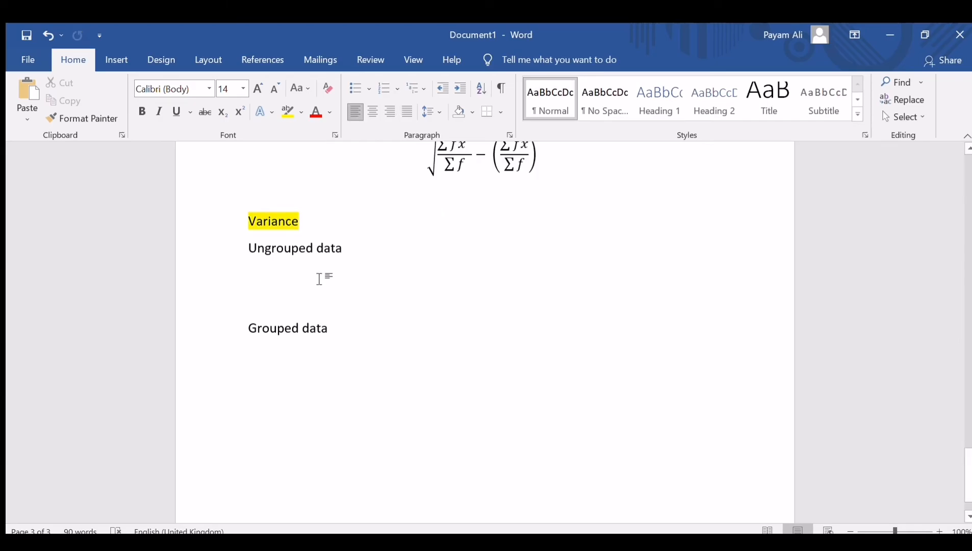
text(=)
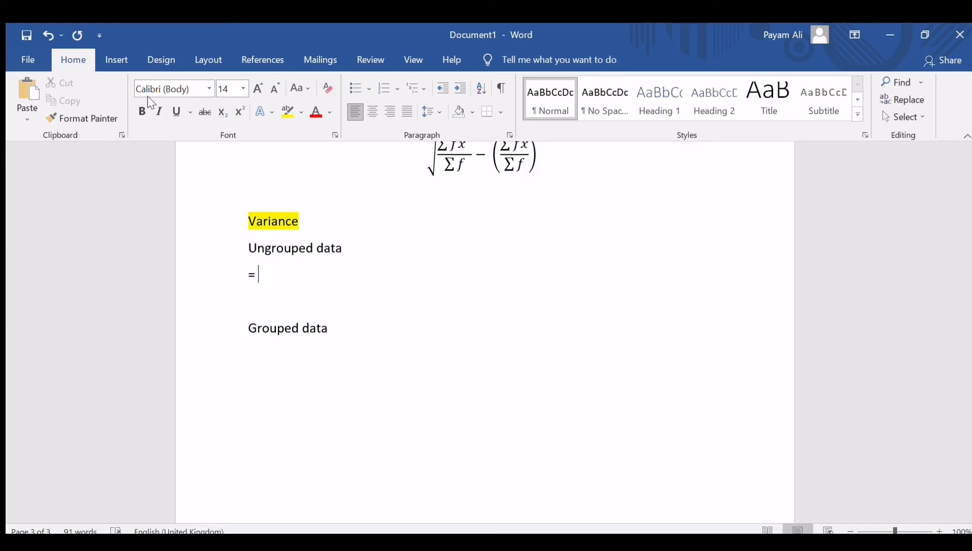
click(108, 56)
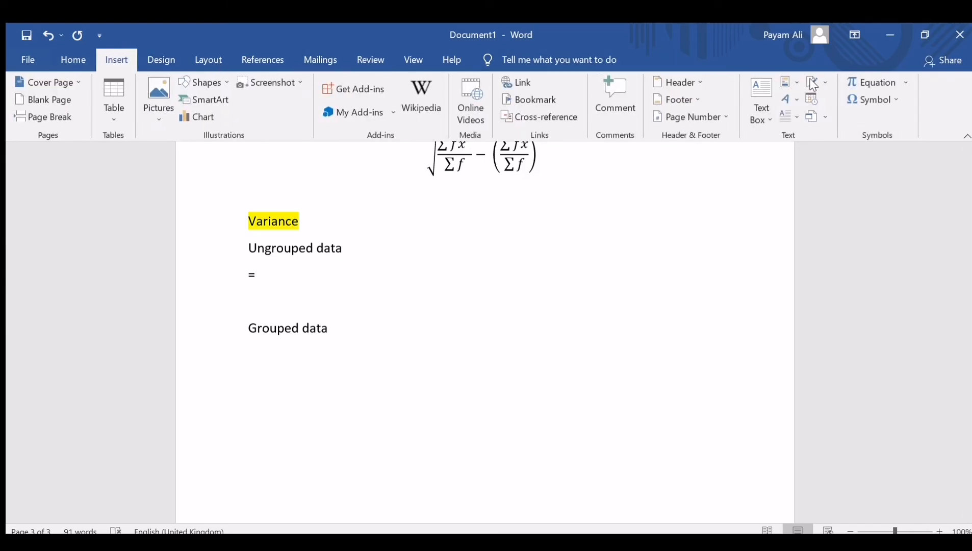
click(852, 82)
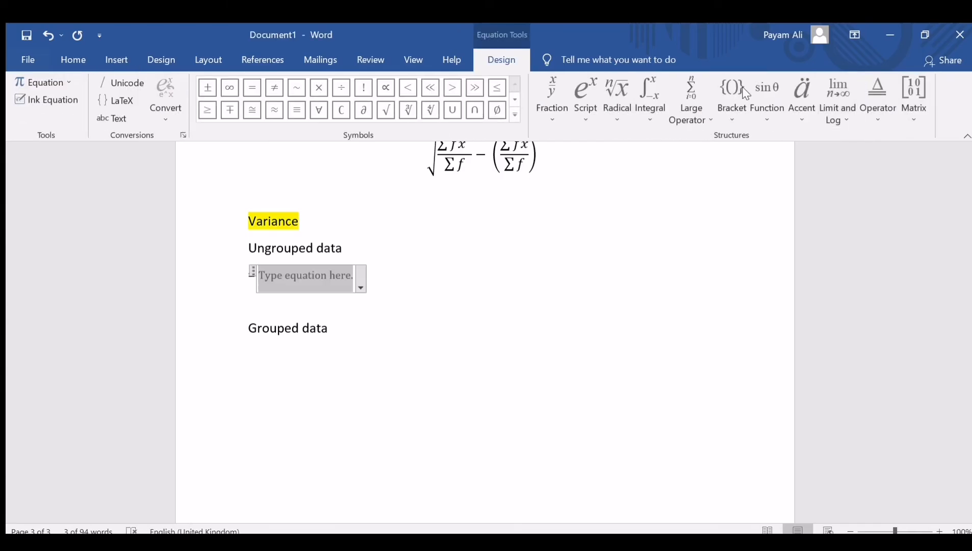
click(562, 174)
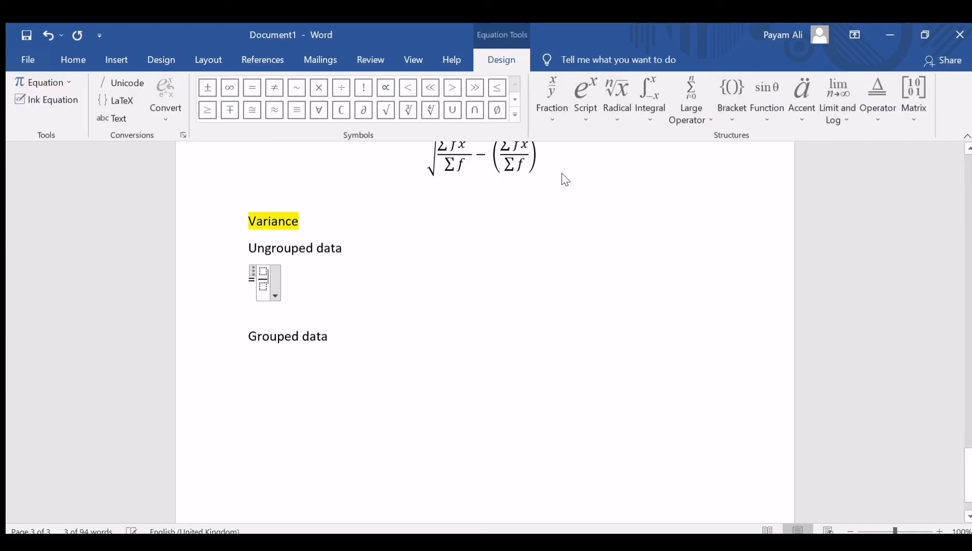
- Fill the ungrouped variance numerator with a summation sign followed by empty parentheses that carry a superscript placeholder
click(263, 273)
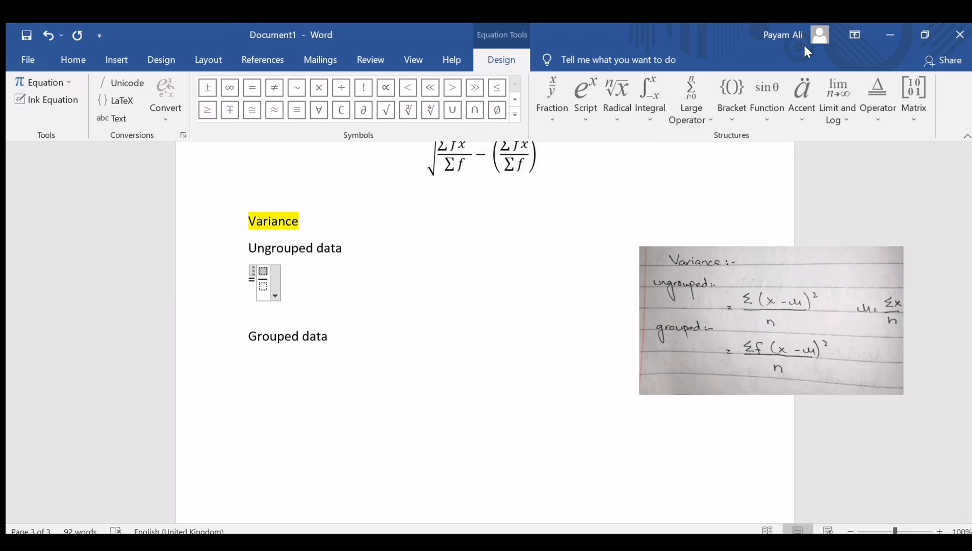
click(687, 120)
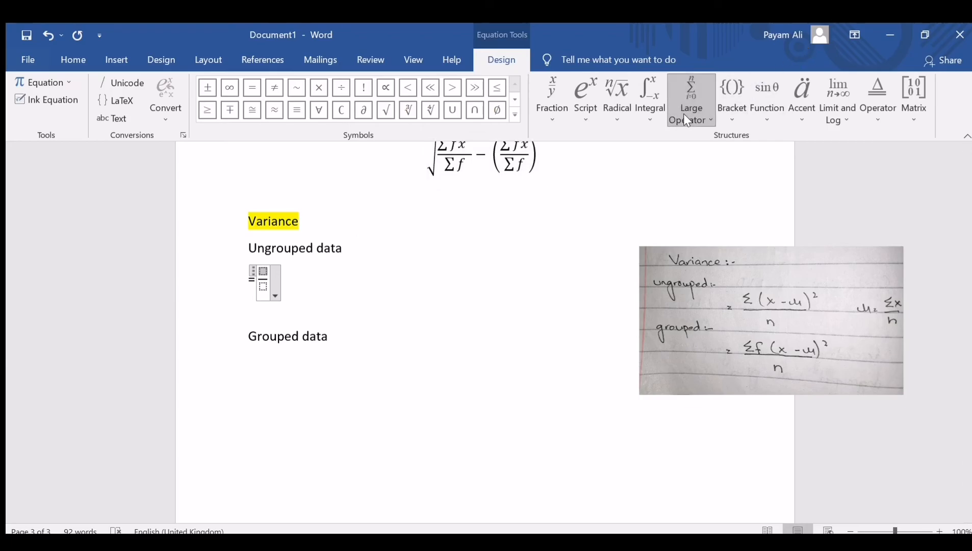
click(696, 175)
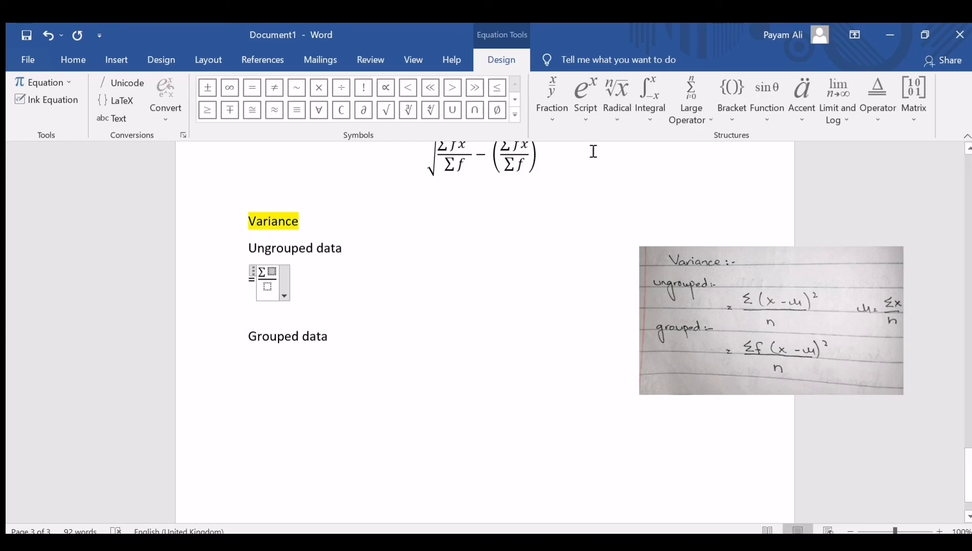
click(584, 109)
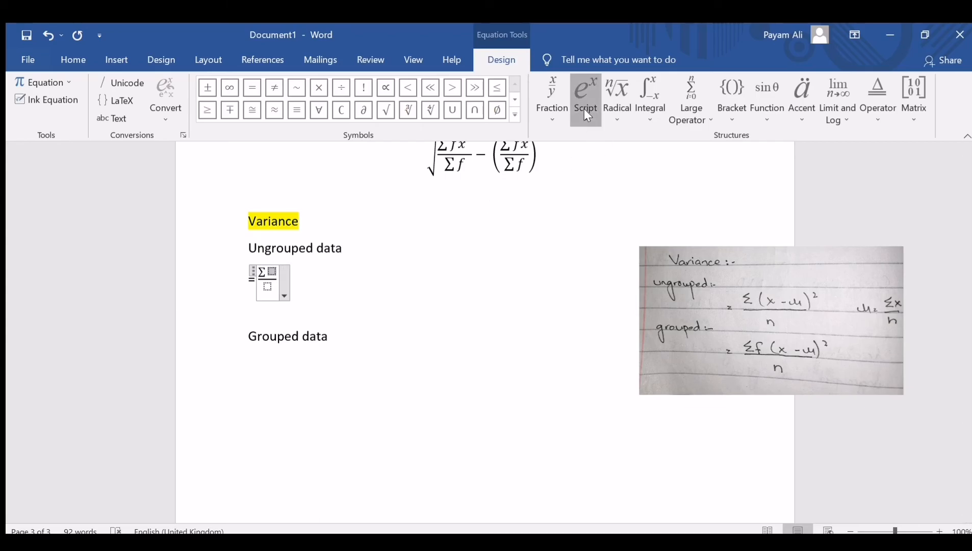
click(595, 184)
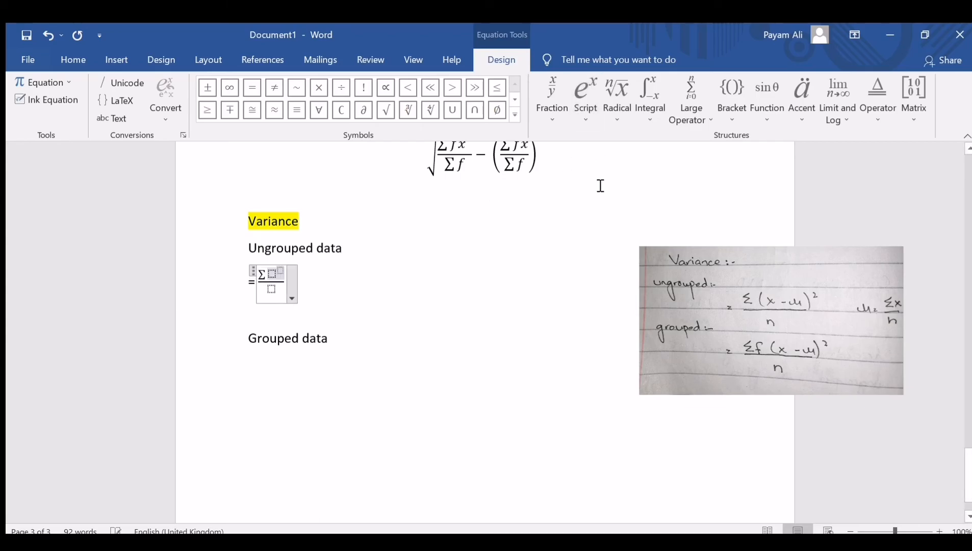
click(273, 275)
click(724, 108)
click(737, 167)
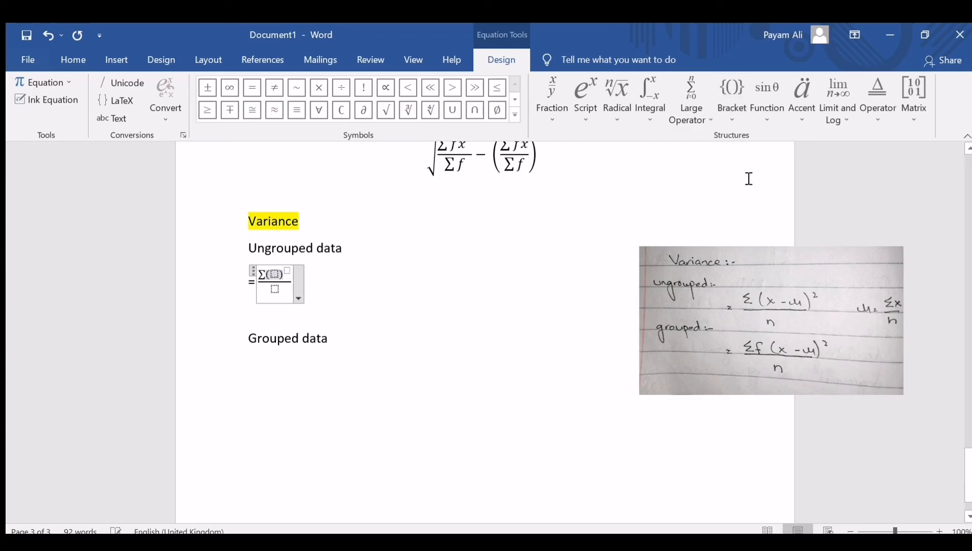
- Enter x−μ inside the parentheses of the ungrouped variance numerator
click(277, 271)
click(345, 300)
click(276, 275)
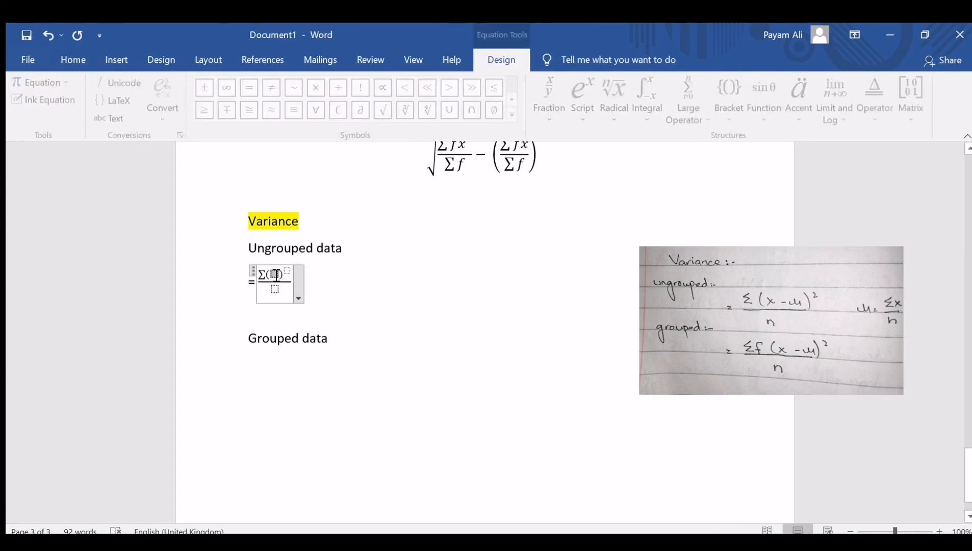
text(x)
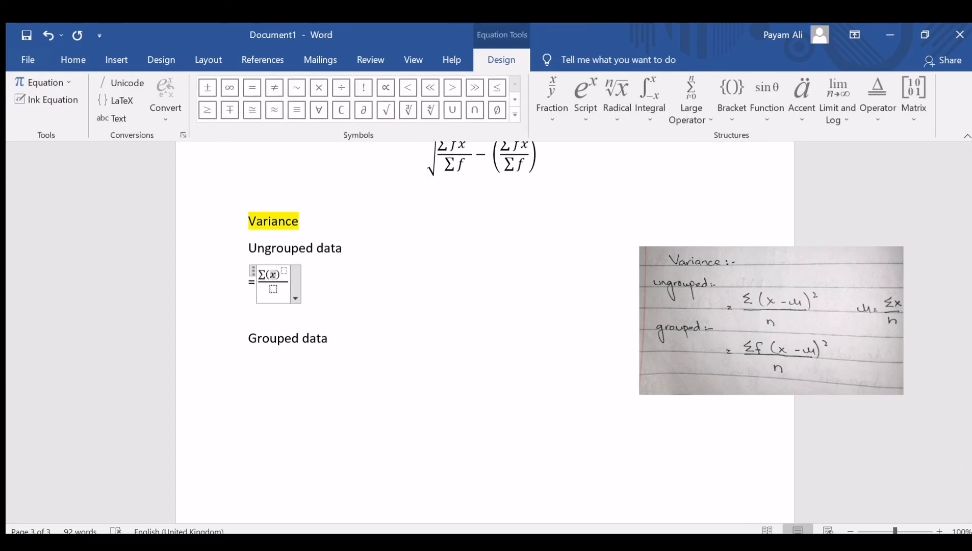
text(-)
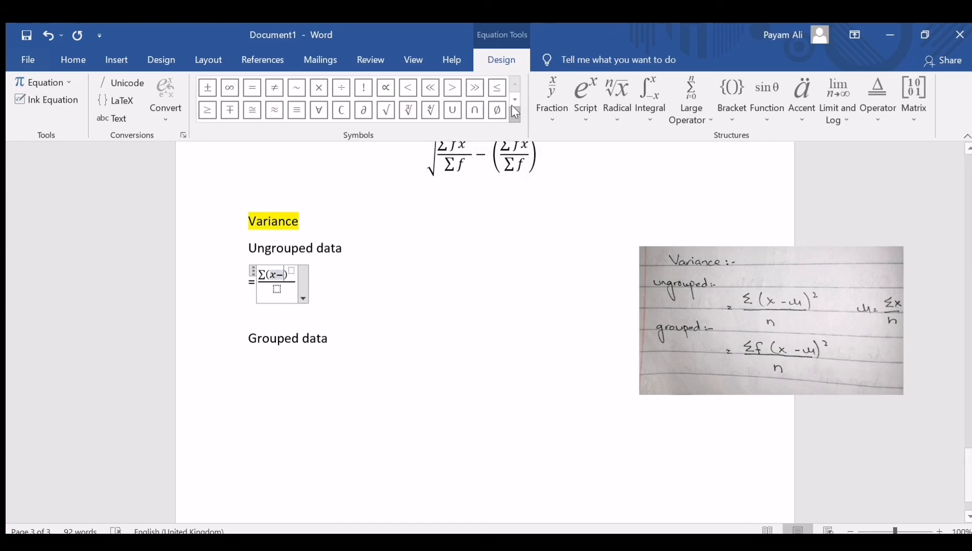
click(497, 189)
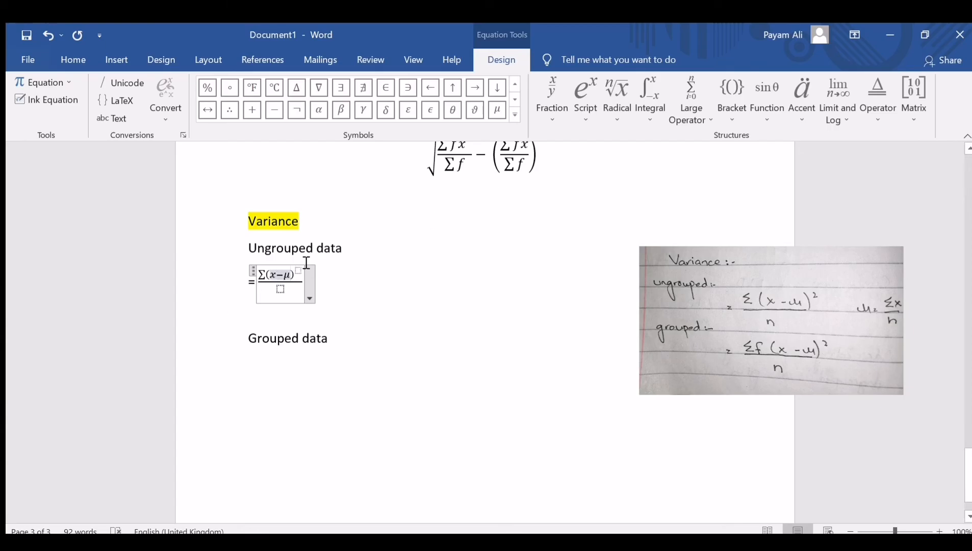
- Set the exponent of the ungrouped variance's parentheses to 2 and enter n as the denominator
click(304, 270)
text(2)
click(280, 289)
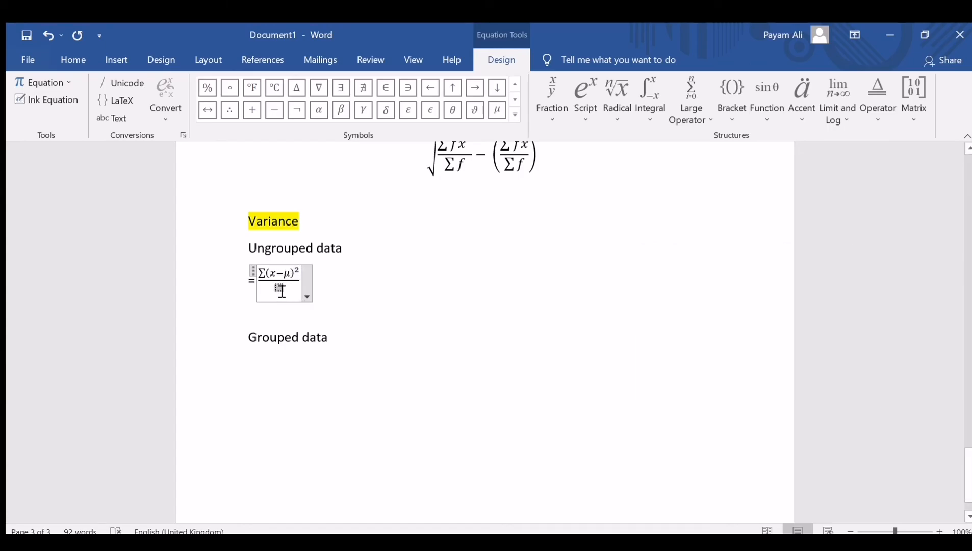
text(n)
- Add a line below the variance's Grouped data label with an equals sign and a new equation holding an empty stacked fraction
click(343, 334)
key(Return)
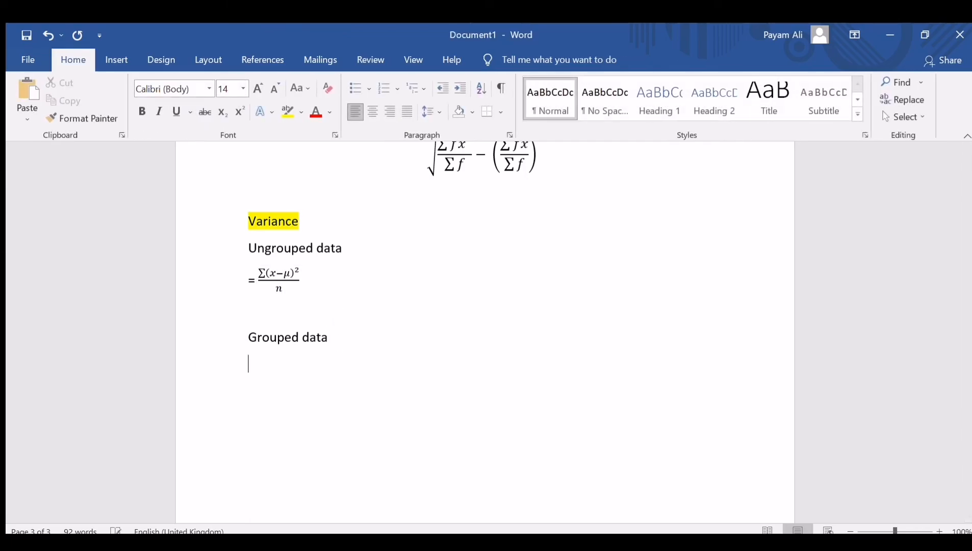
text(=)
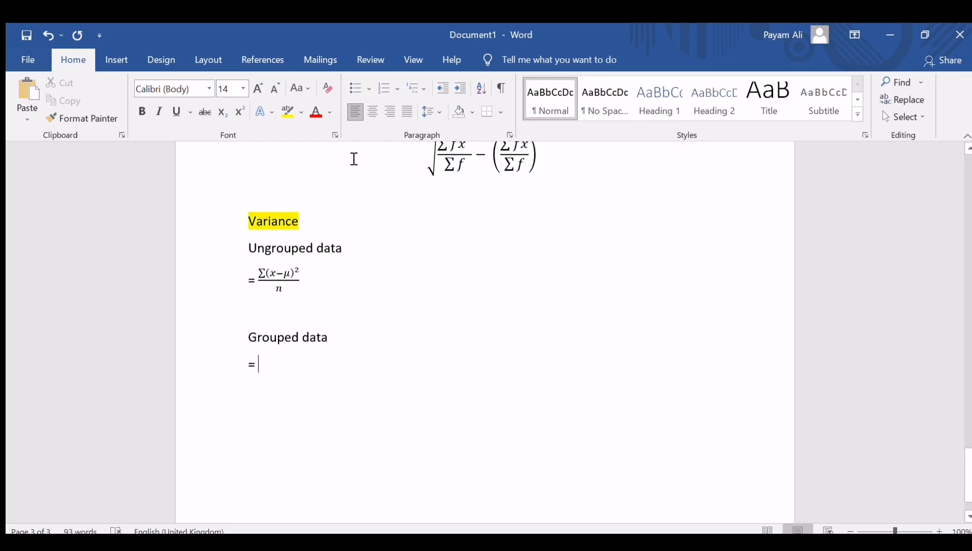
click(122, 57)
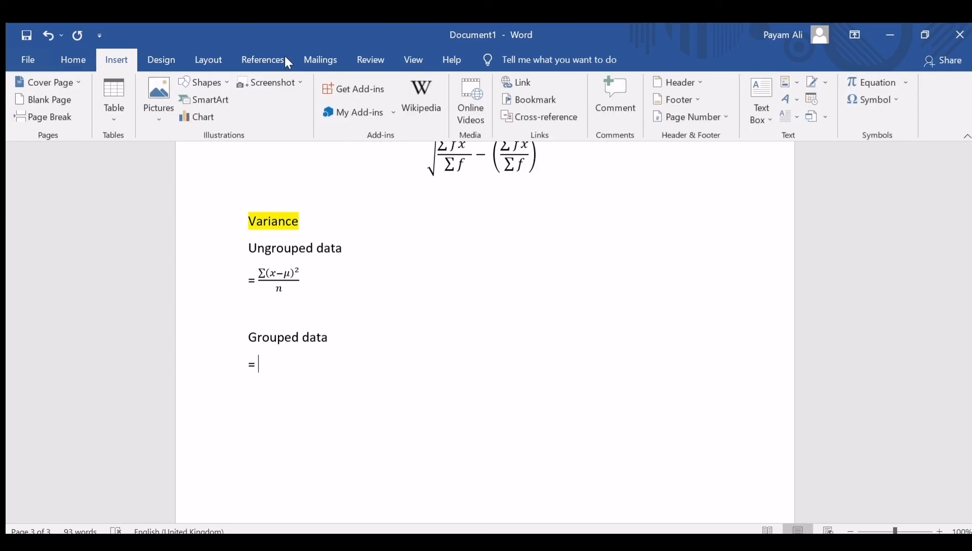
click(883, 85)
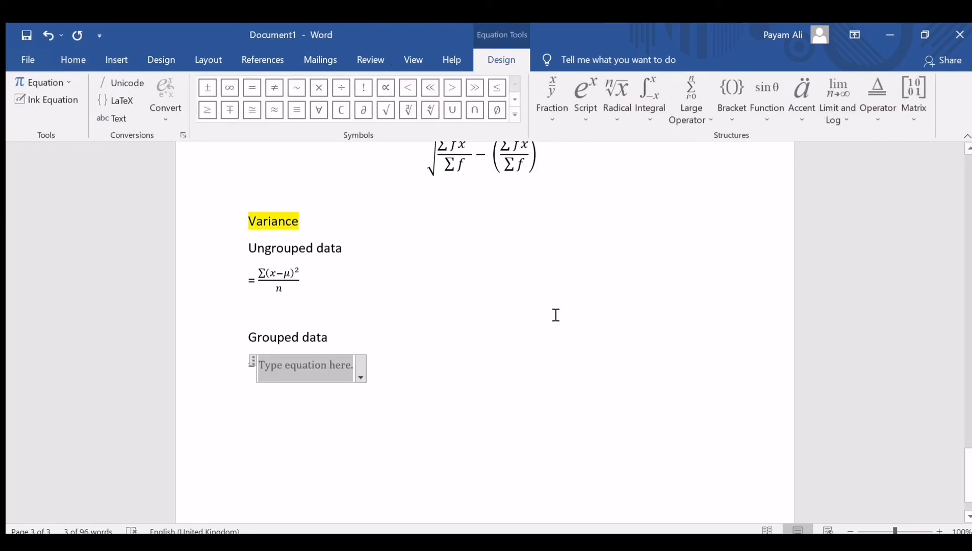
click(536, 108)
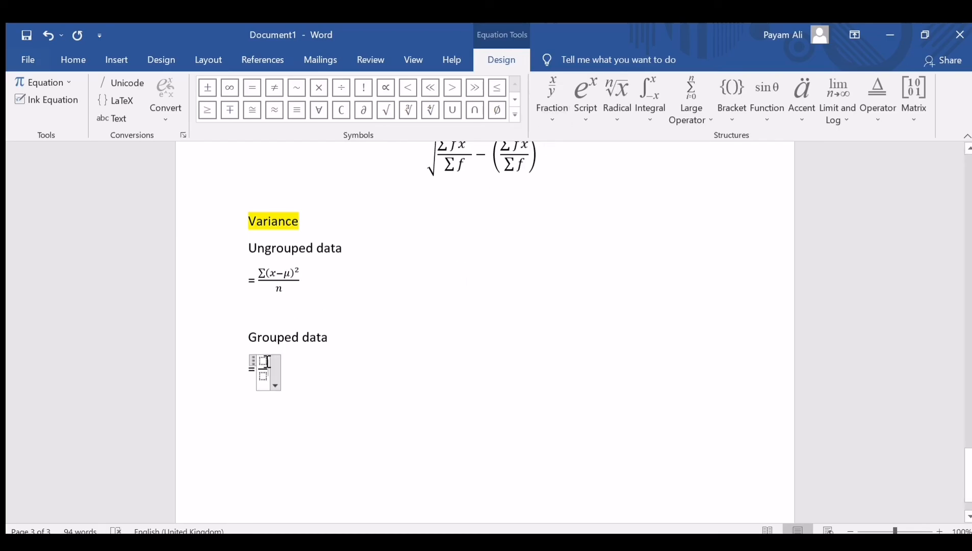
- Enter Σf in the numerator of the grouped variance fraction
click(263, 361)
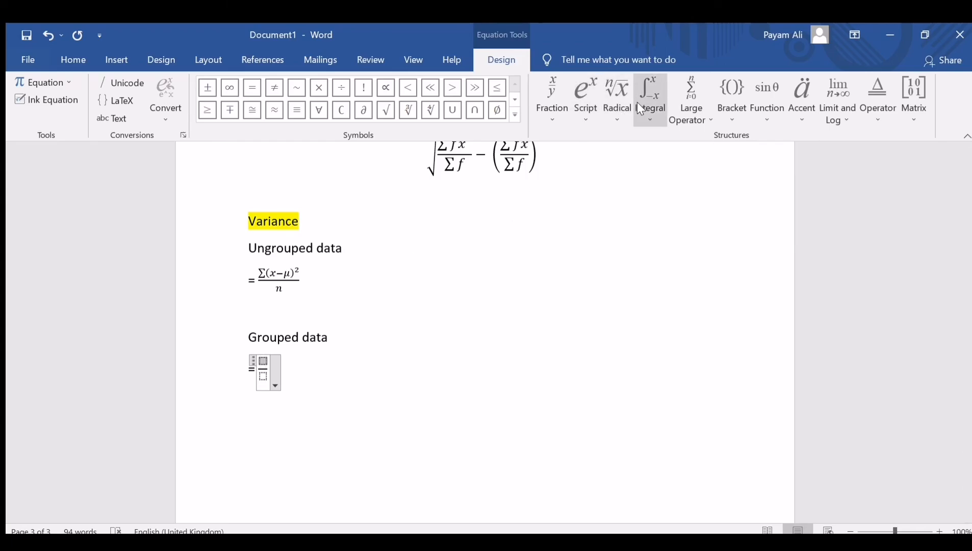
click(681, 96)
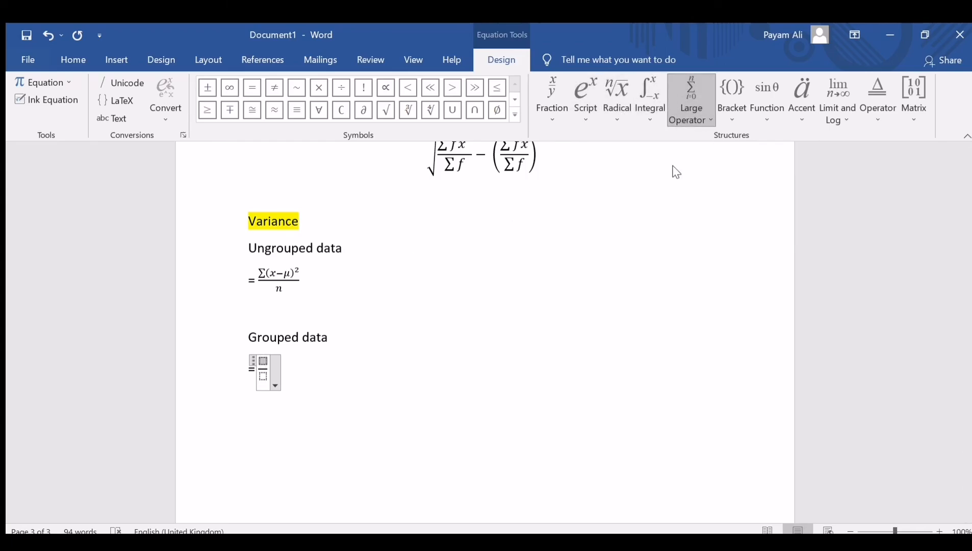
click(274, 363)
text(f)
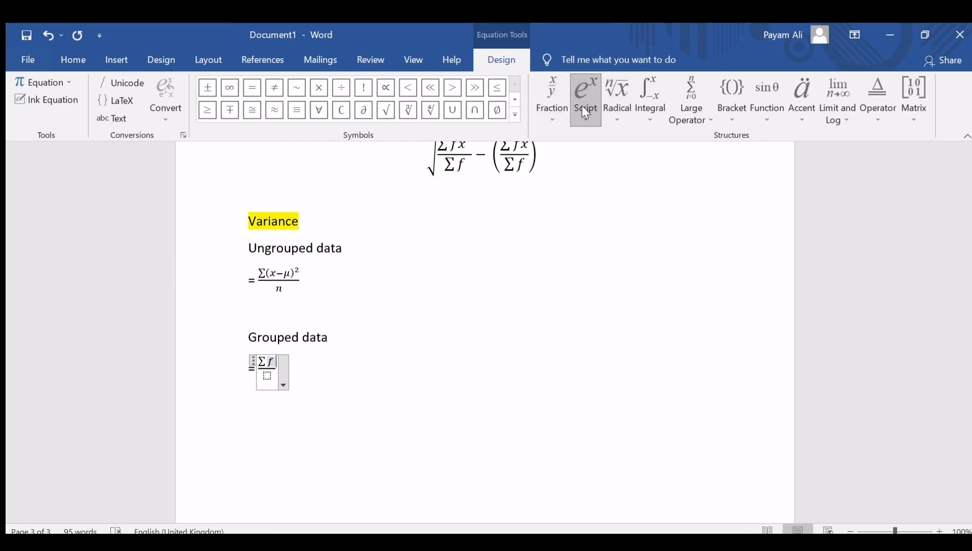
- Add parentheses containing x−μ with a superscript placeholder after Σf in the grouped variance numerator
click(603, 175)
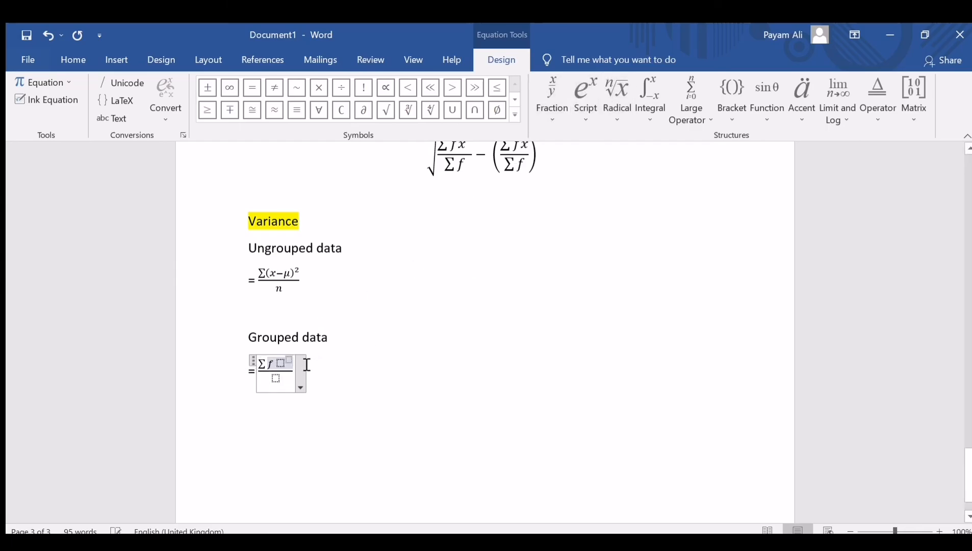
click(282, 364)
click(287, 364)
text(x-)
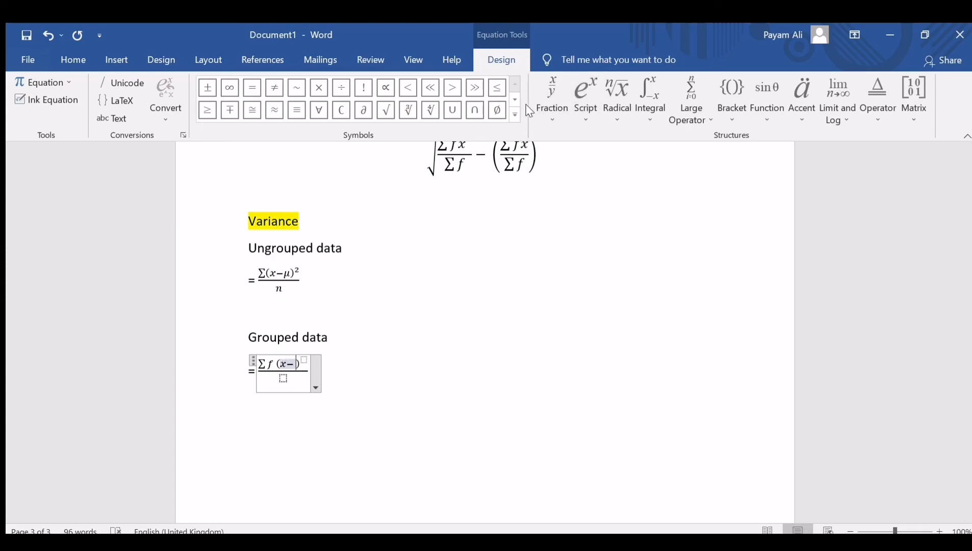
click(513, 114)
click(493, 184)
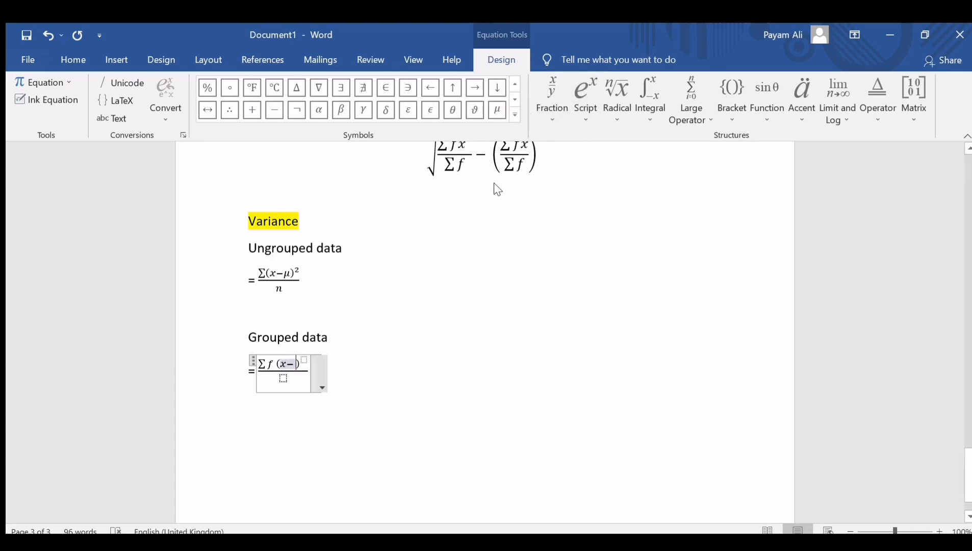
- Set the exponent of the grouped variance's parentheses to 2, enter n as the denominator and leave the equation
click(313, 363)
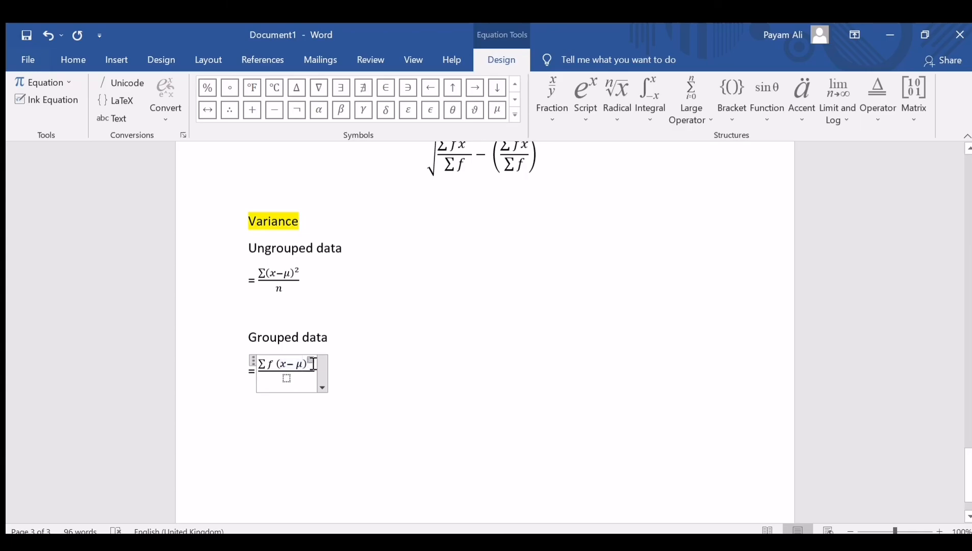
text(2)
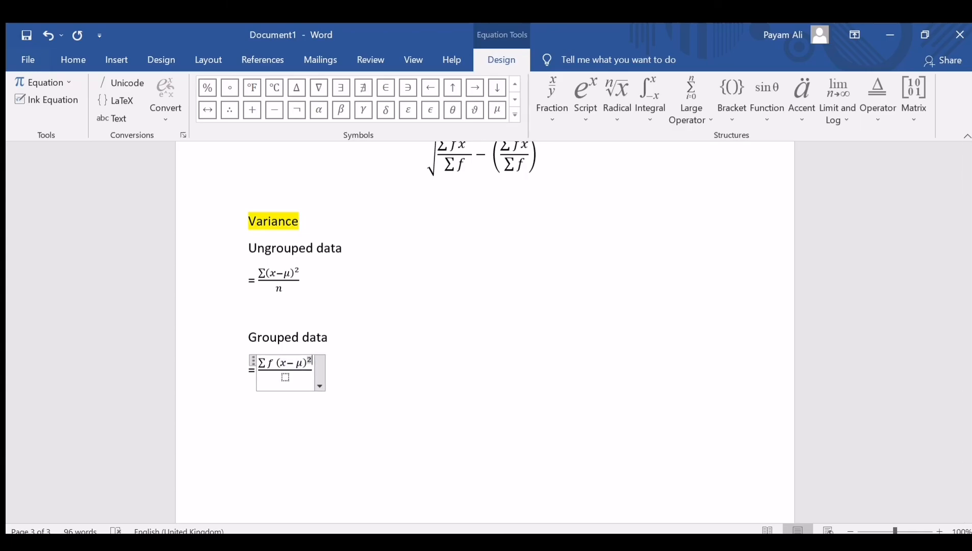
click(286, 381)
text(n)
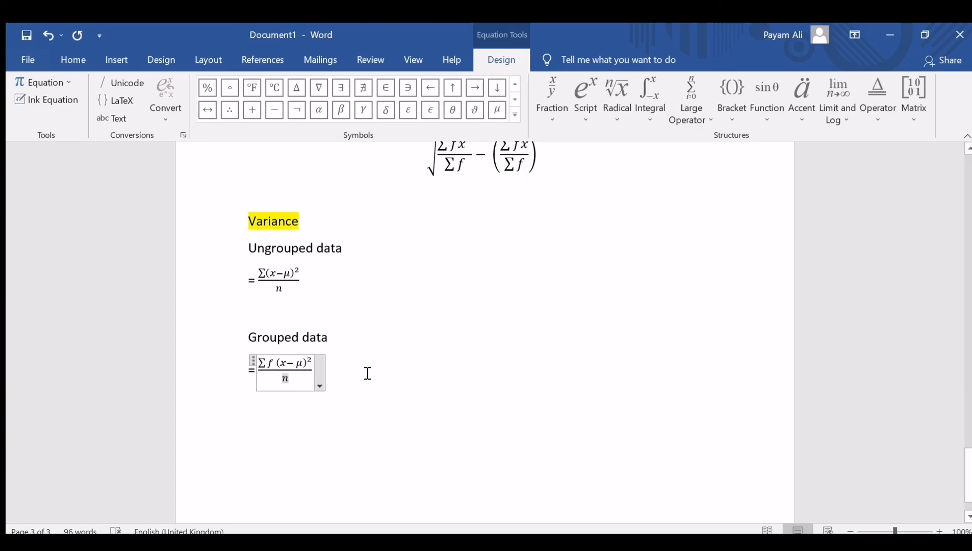
click(366, 374)
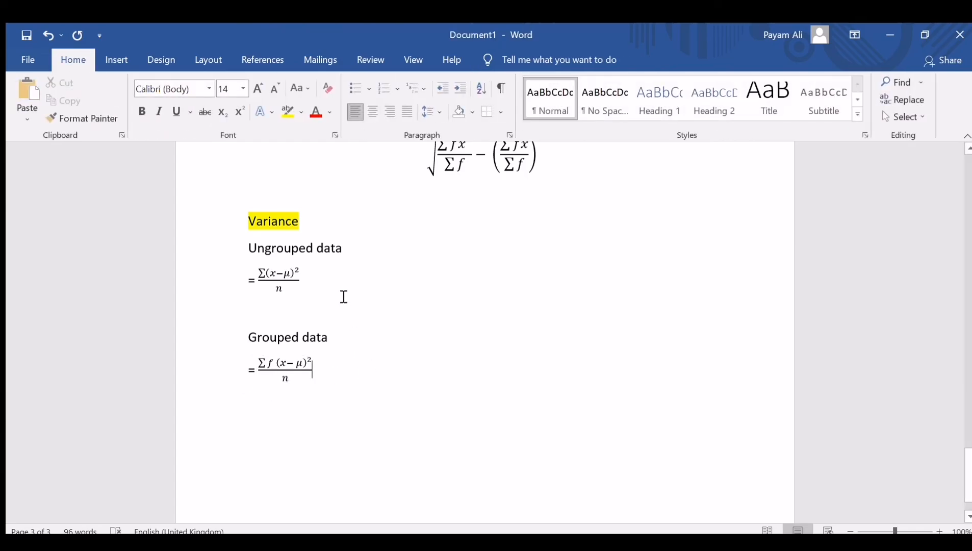